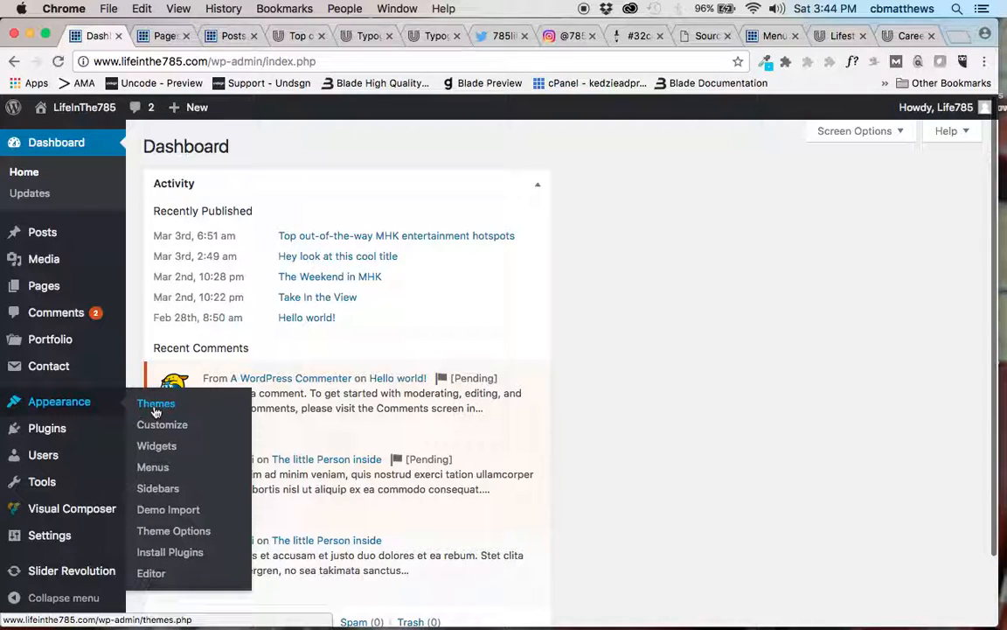
Open the Unicon theme options and review the General settings, including page comments and the favicon and Apple icon uploads
{"action": "left_click", "coordinate": [155, 407]}
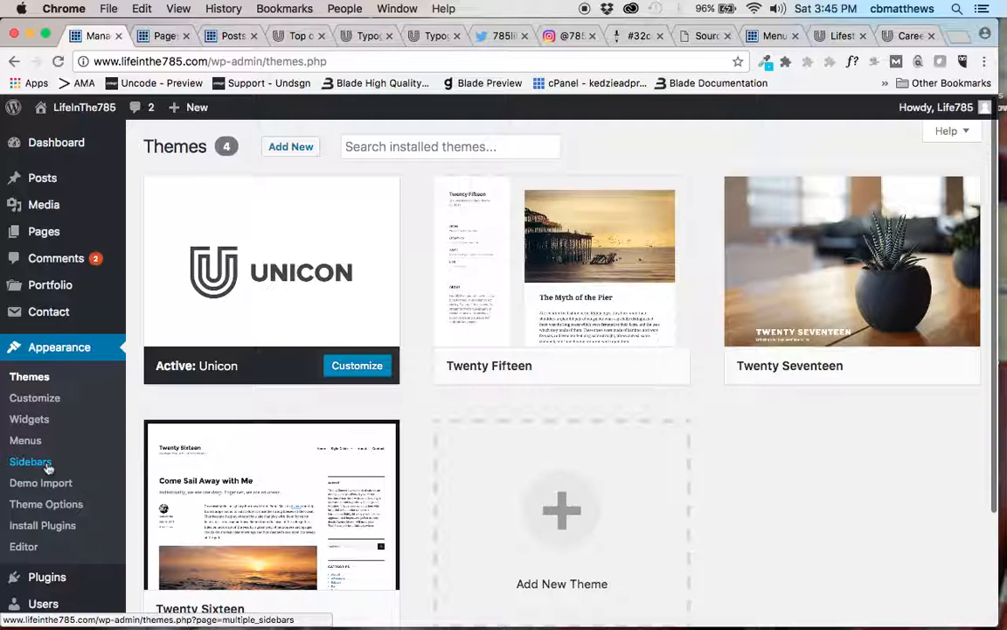
{"action": "mouse_move", "coordinate": [490, 209]}
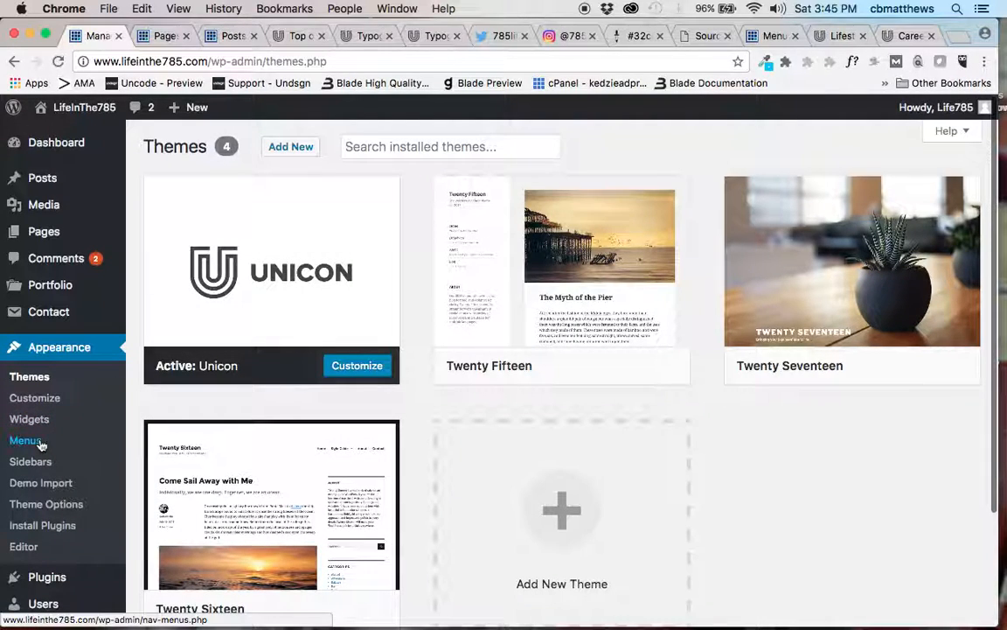
{"action": "left_click", "coordinate": [48, 505]}
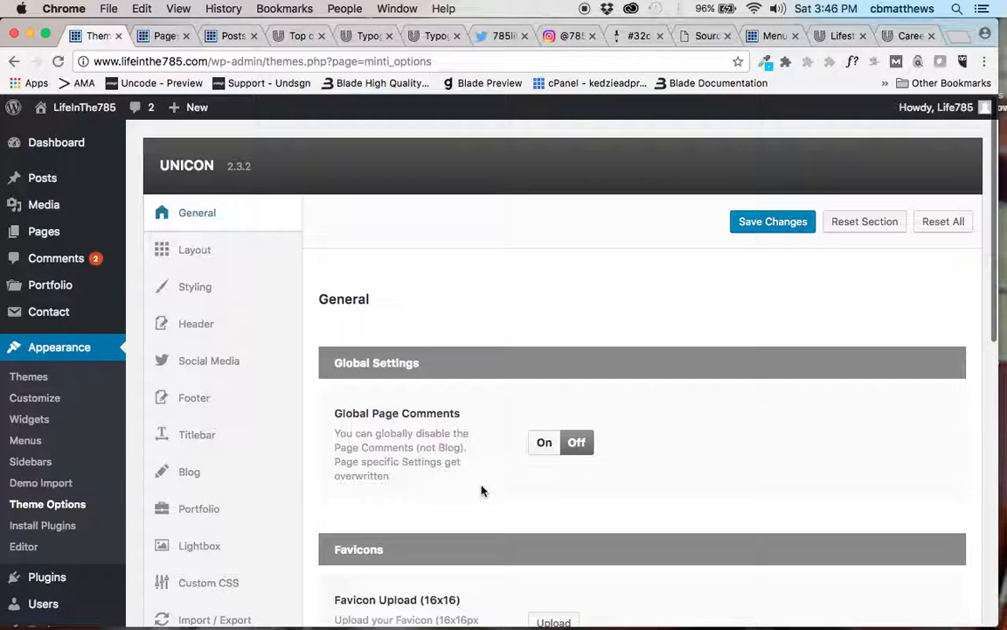
{"action": "scroll", "coordinate": [481, 491], "scroll_direction": "down", "scroll_amount": 5}
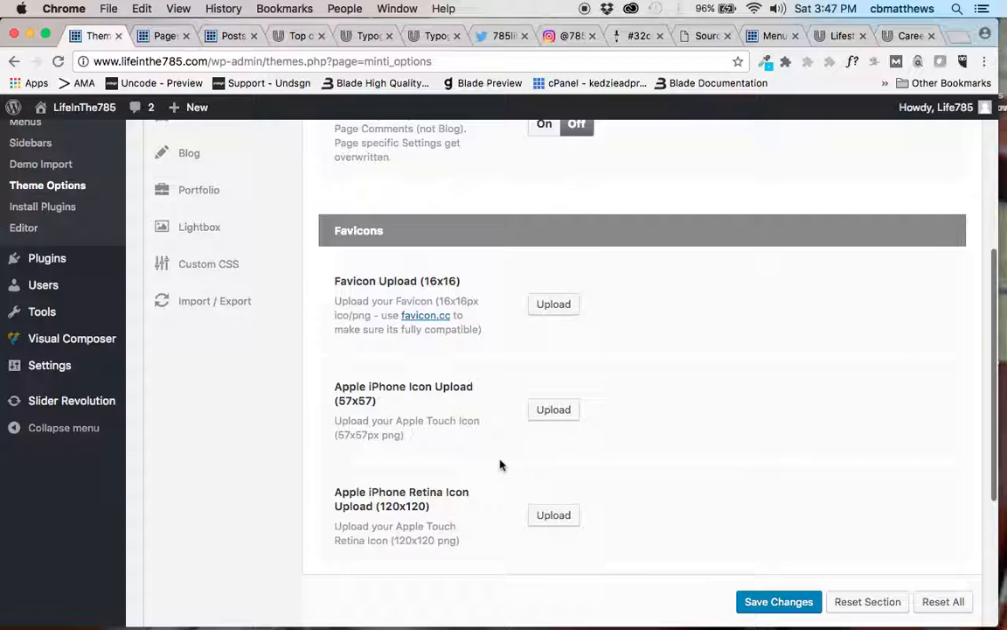
{"action": "scroll", "coordinate": [500, 464], "scroll_direction": "down", "scroll_amount": 4}
{"action": "scroll", "coordinate": [500, 464], "scroll_direction": "down", "scroll_amount": 3}
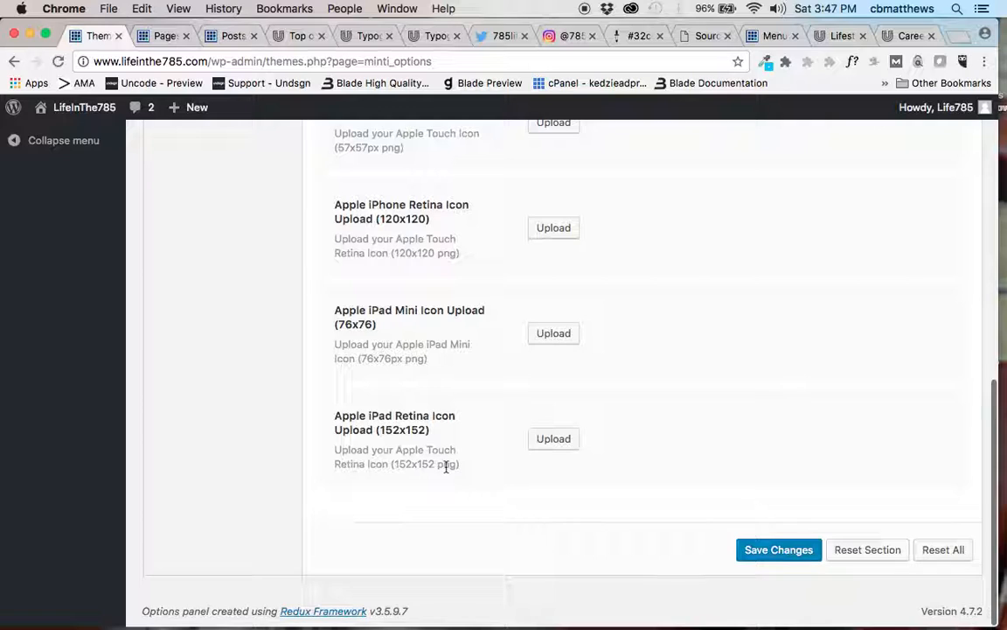
{"action": "scroll", "coordinate": [446, 468], "scroll_direction": "up", "scroll_amount": 5}
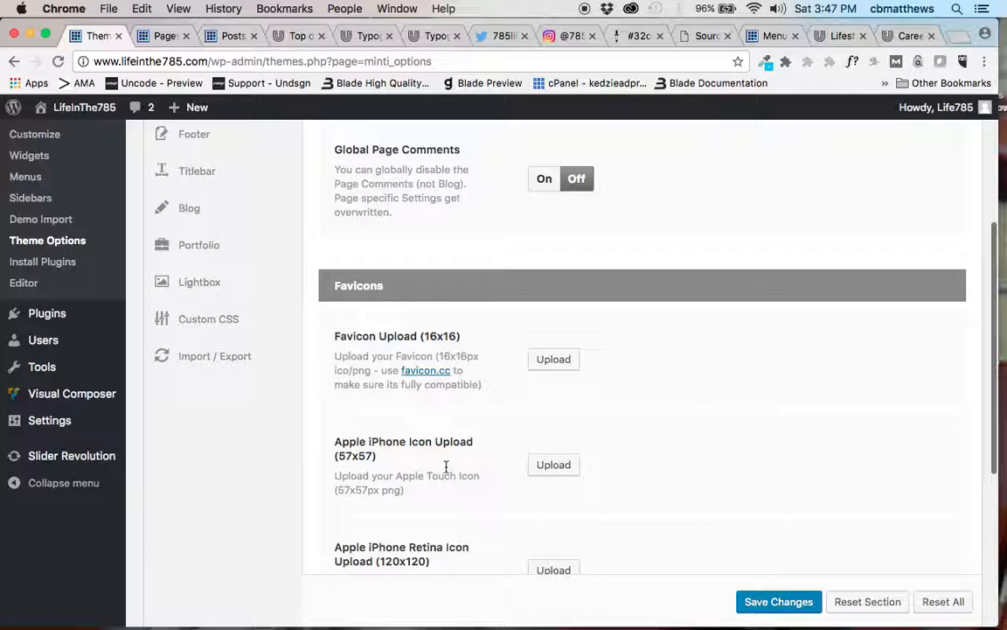
{"action": "scroll", "coordinate": [446, 468], "scroll_direction": "up", "scroll_amount": 4}
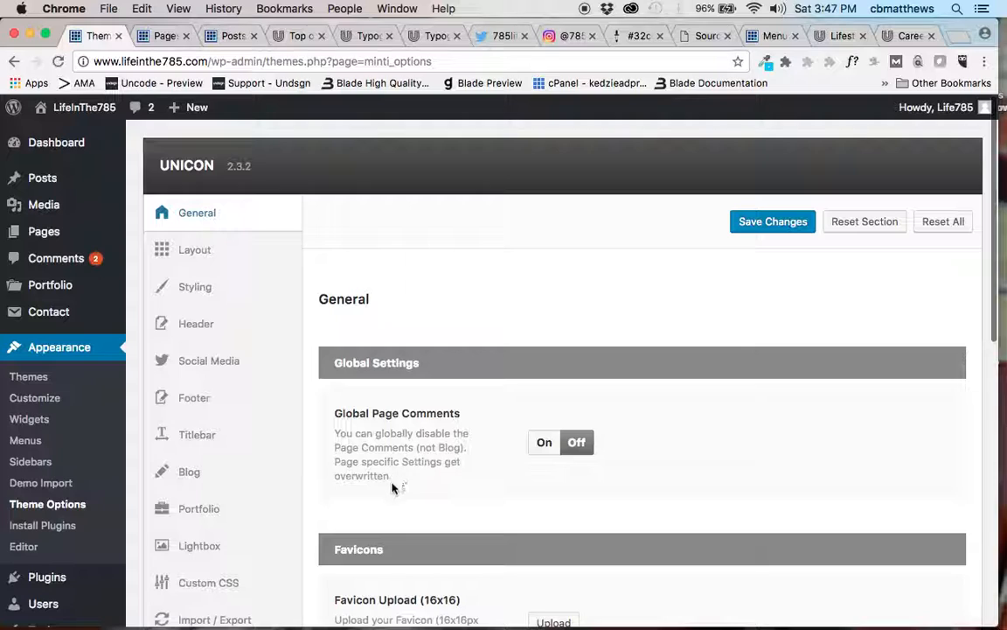
Turn on Zoom on Mobile Devices in the theme's Layout options
{"action": "left_click", "coordinate": [203, 251]}
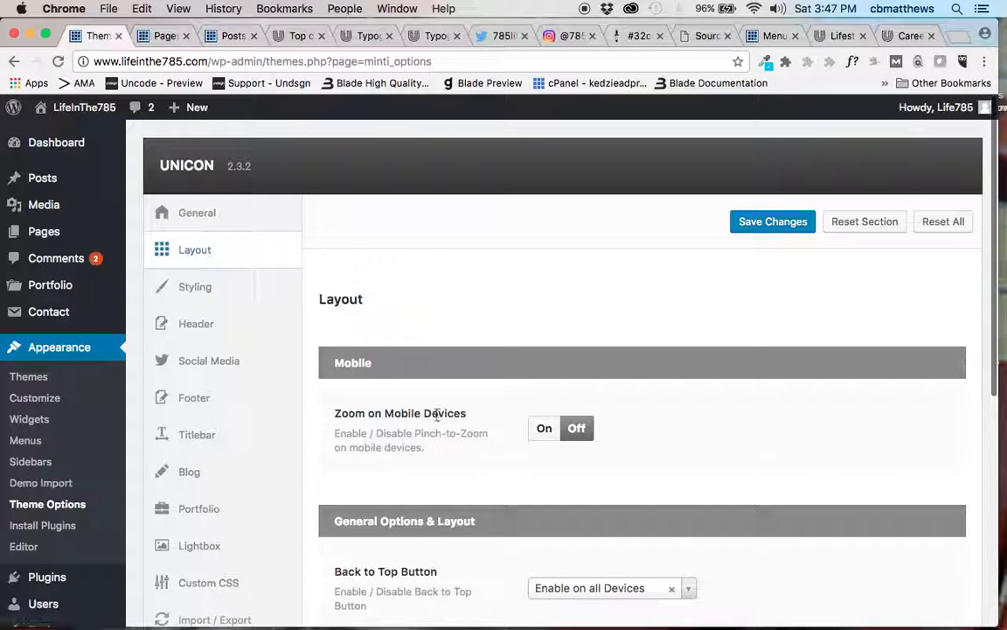
{"action": "left_click", "coordinate": [543, 431]}
{"action": "scroll", "coordinate": [484, 490], "scroll_direction": "down", "scroll_amount": 1}
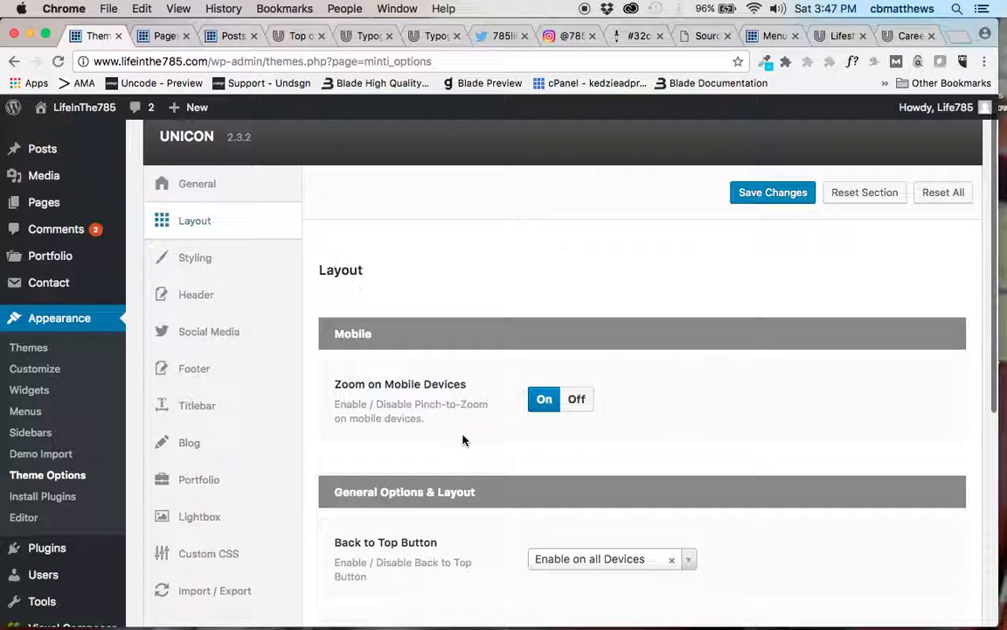
Check the Back to Top Button option and try that button on the 18-to-30.com Careers page, returning to the Layout options
{"action": "scroll", "coordinate": [465, 442], "scroll_direction": "down", "scroll_amount": 5}
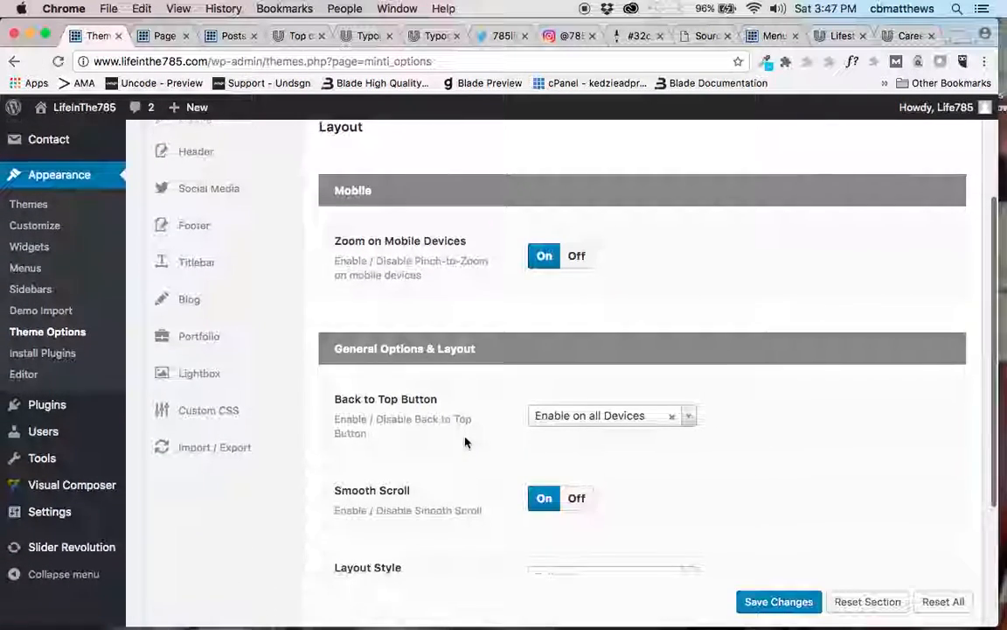
{"action": "scroll", "coordinate": [465, 442], "scroll_direction": "down", "scroll_amount": 2}
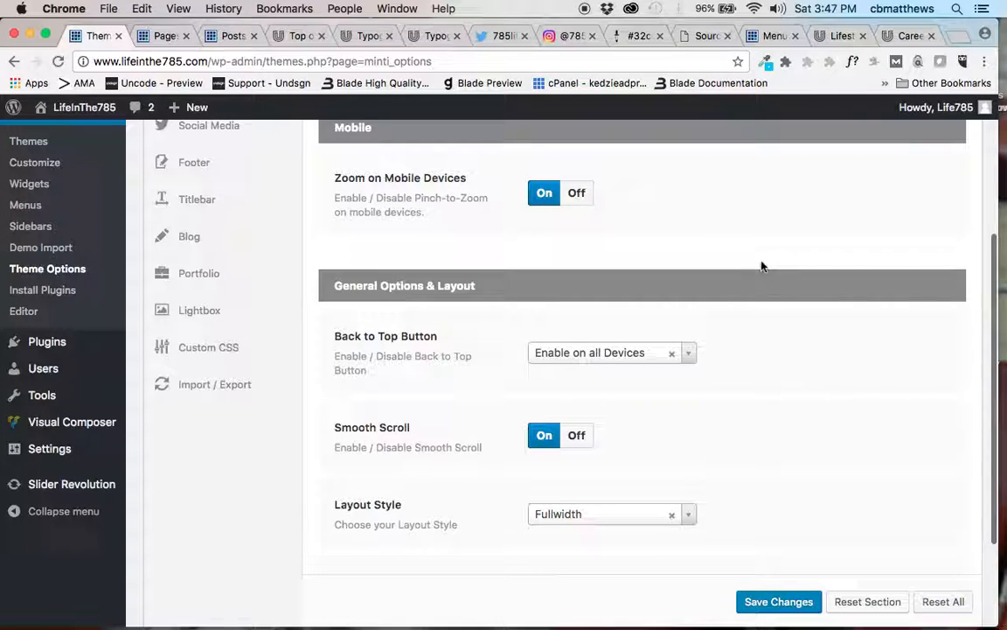
{"action": "left_click", "coordinate": [900, 36]}
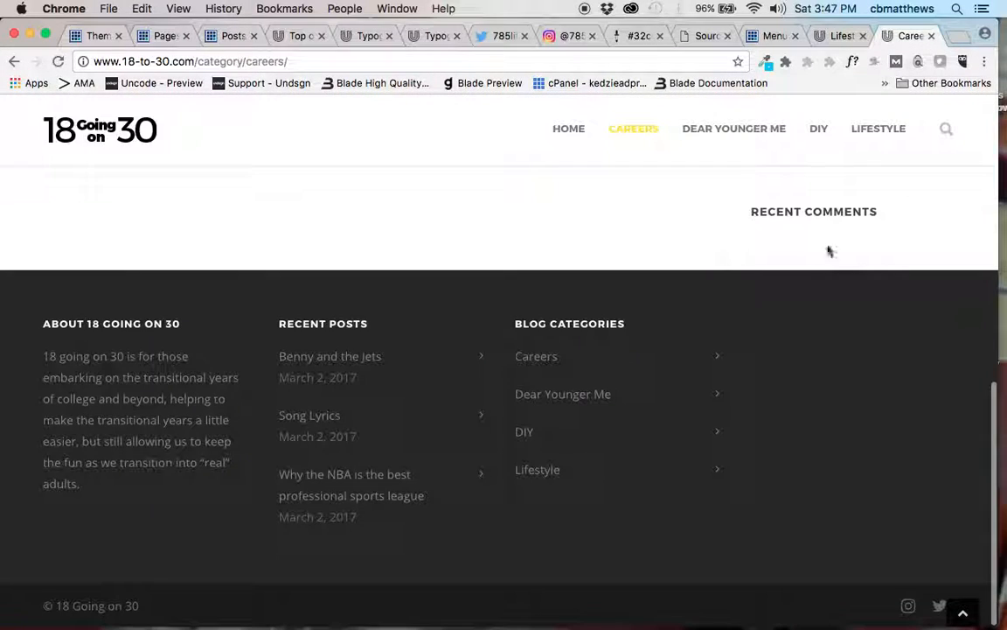
{"action": "scroll", "coordinate": [907, 500], "scroll_direction": "up", "scroll_amount": 10}
{"action": "scroll", "coordinate": [907, 501], "scroll_direction": "down", "scroll_amount": 4}
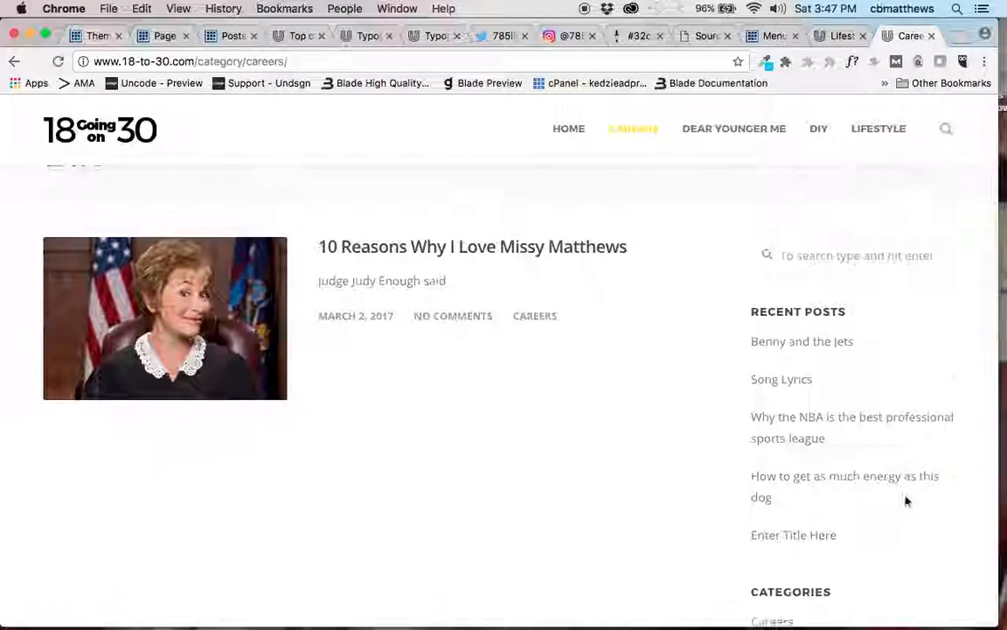
{"action": "left_click", "coordinate": [963, 612]}
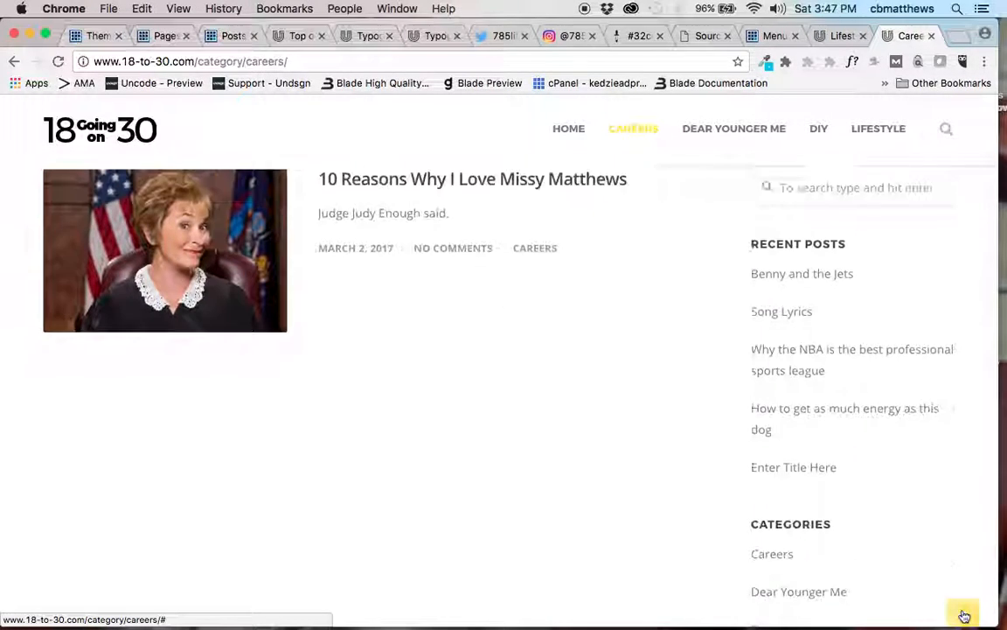
{"action": "left_click", "coordinate": [96, 36]}
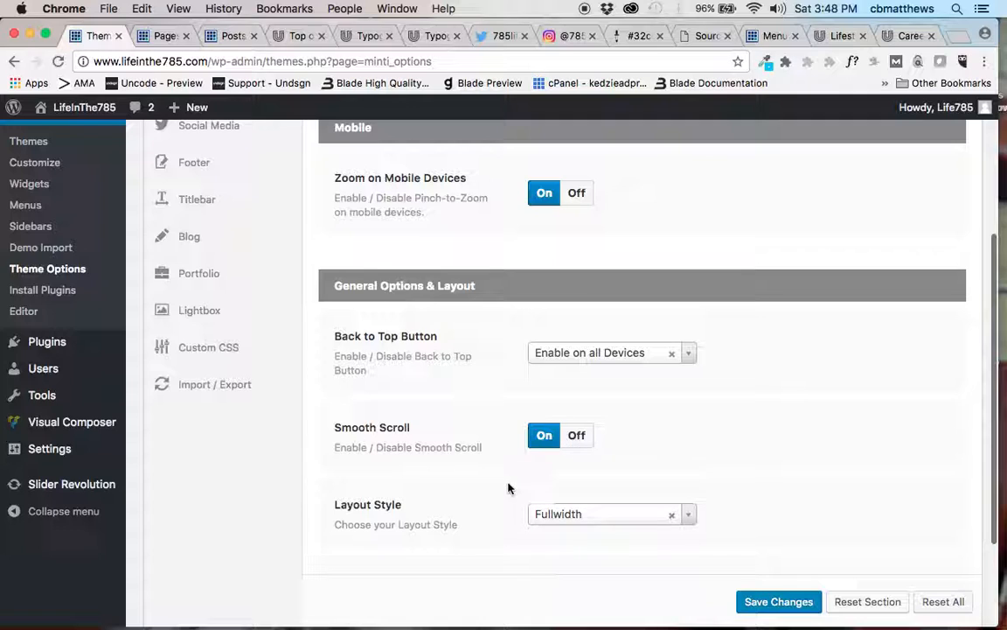
Examine the Layout Style choices and the remaining general layout options without picking a different style
{"action": "scroll", "coordinate": [500, 500], "scroll_direction": "down", "scroll_amount": 2}
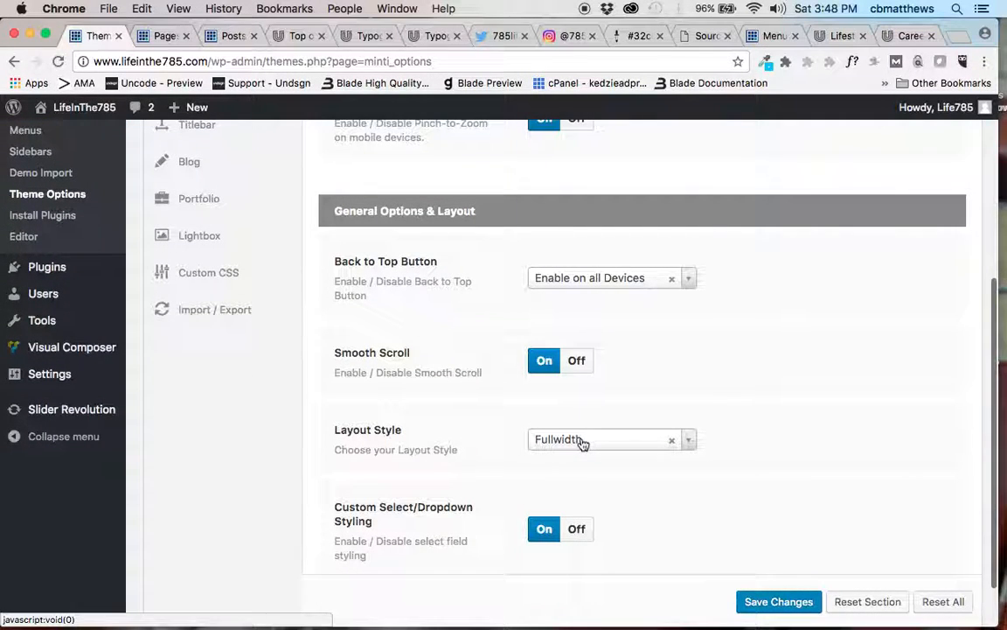
{"action": "left_click", "coordinate": [582, 440]}
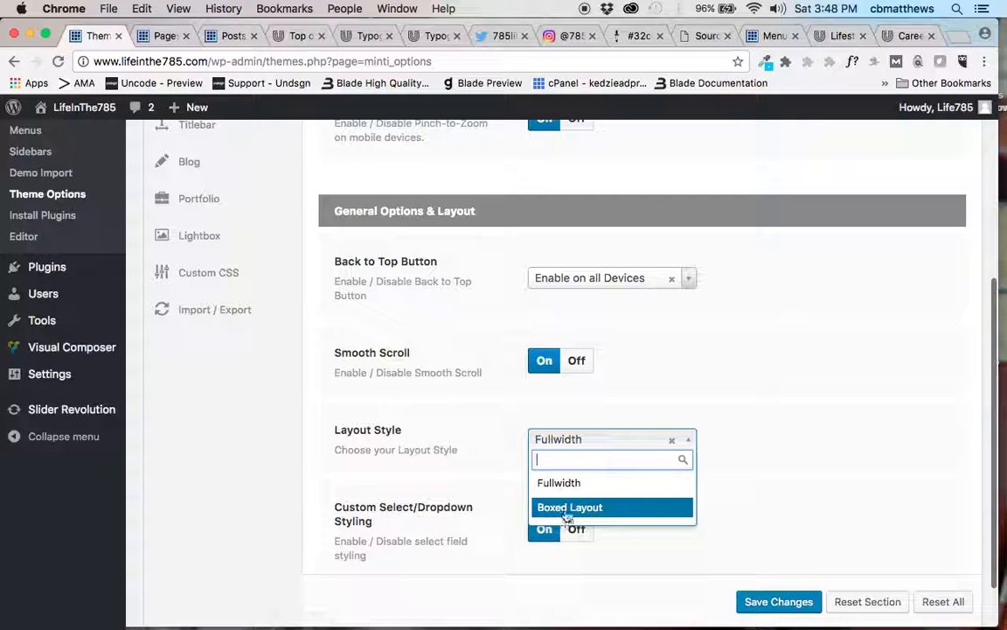
{"action": "left_click", "coordinate": [497, 498]}
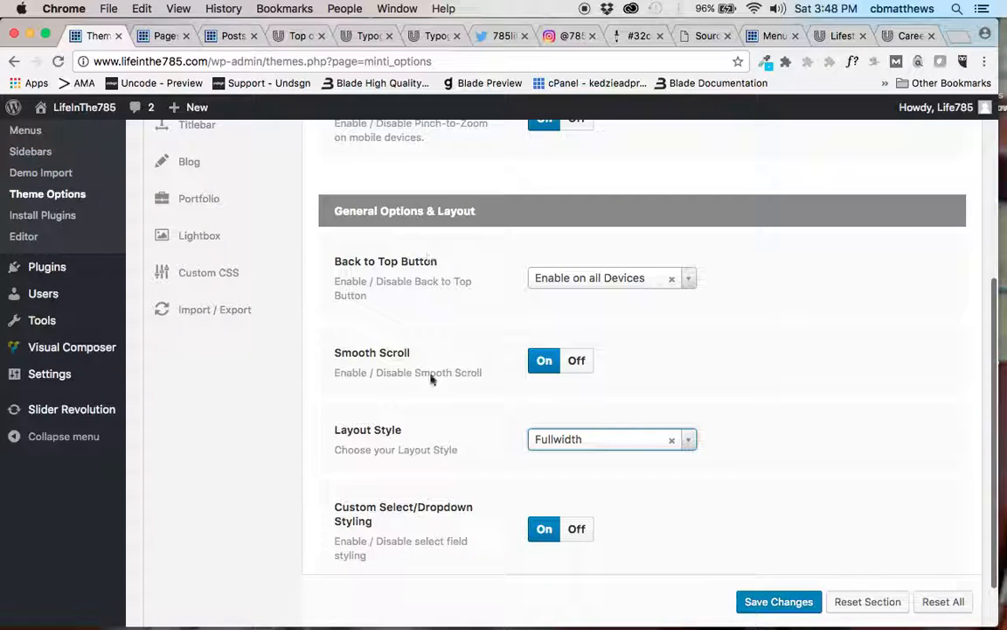
{"action": "scroll", "coordinate": [466, 484], "scroll_direction": "down", "scroll_amount": 3}
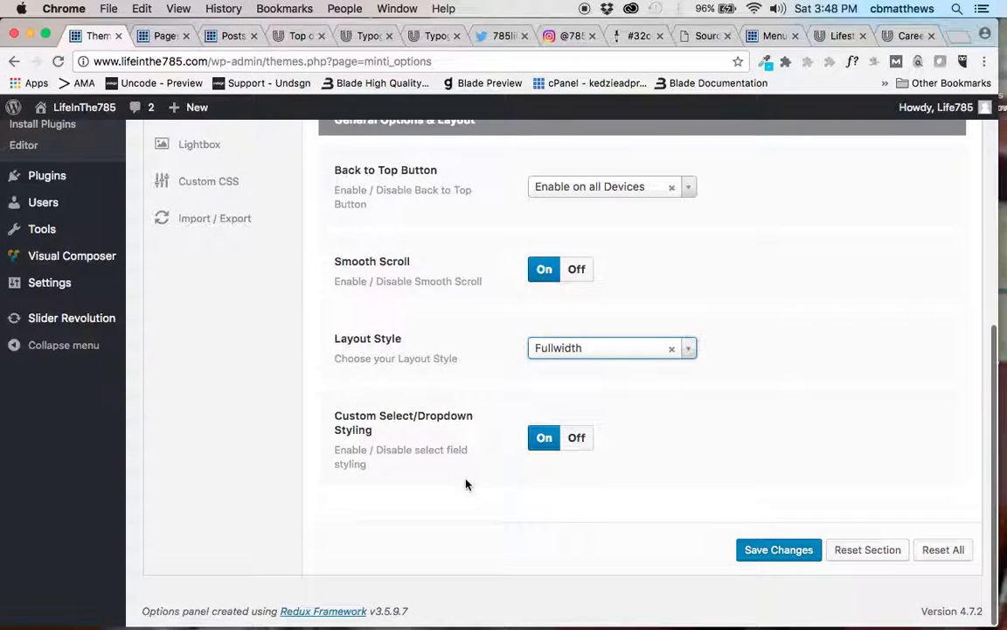
{"action": "scroll", "coordinate": [284, 356], "scroll_direction": "up", "scroll_amount": 1}
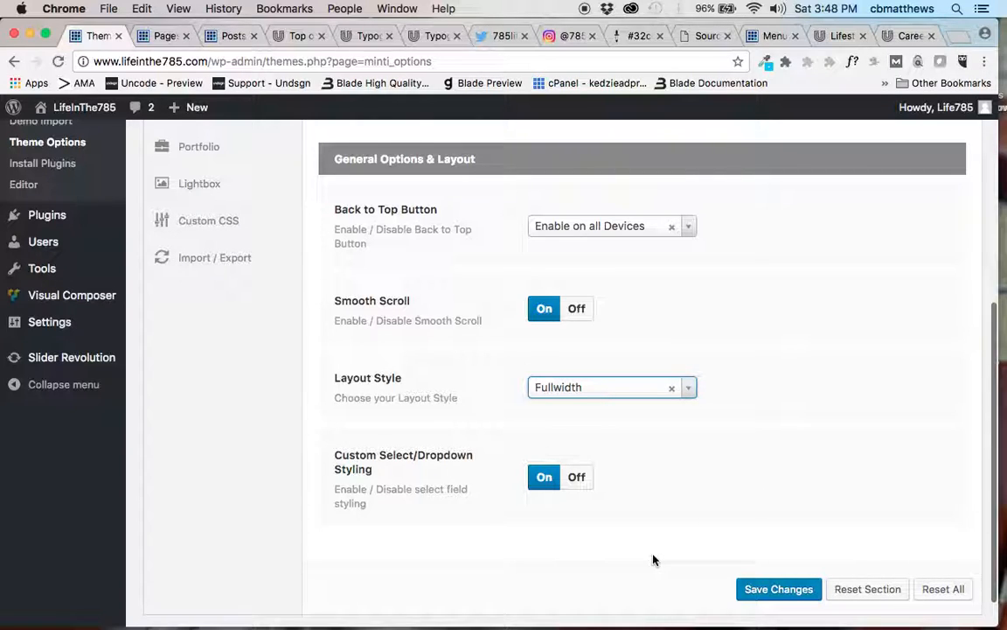
{"action": "scroll", "coordinate": [299, 427], "scroll_direction": "up", "scroll_amount": 5}
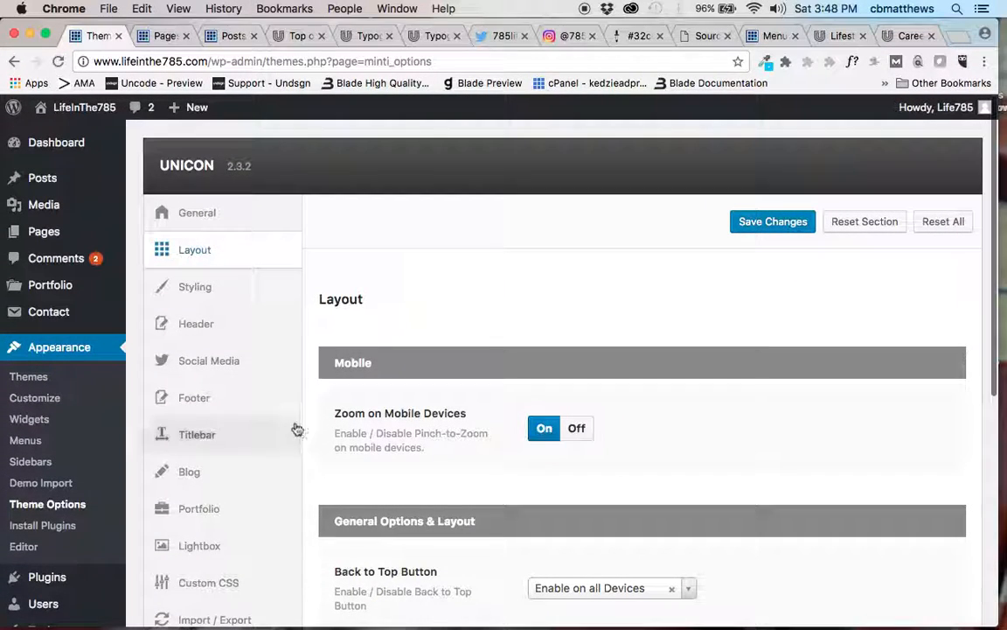
Open the theme's Styling options and sample the lime green #32CD32 from the color-hex page with the colour-picking extension
{"action": "left_click", "coordinate": [235, 294]}
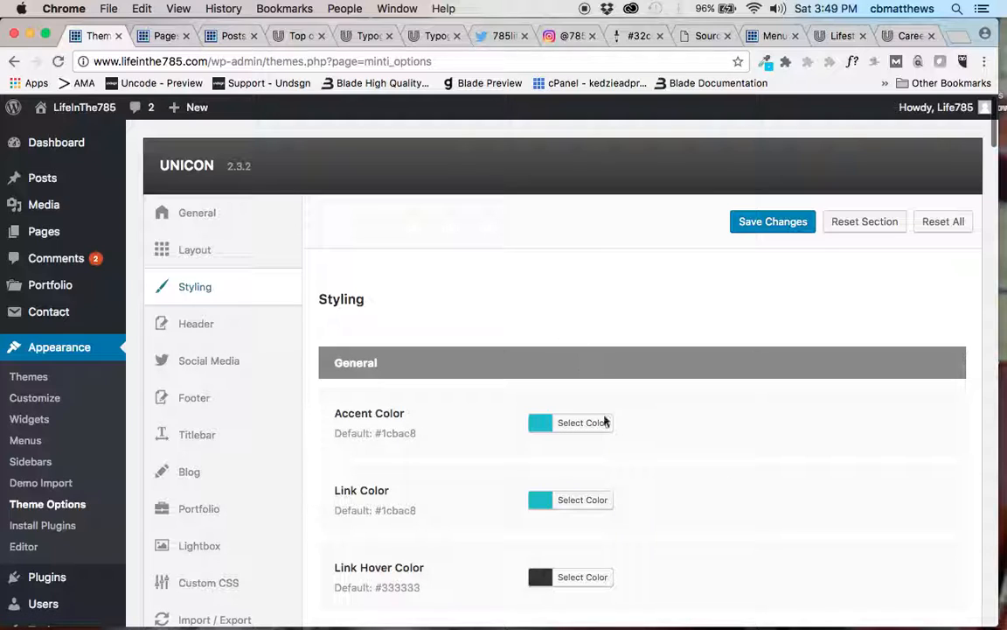
{"action": "left_click", "coordinate": [637, 35]}
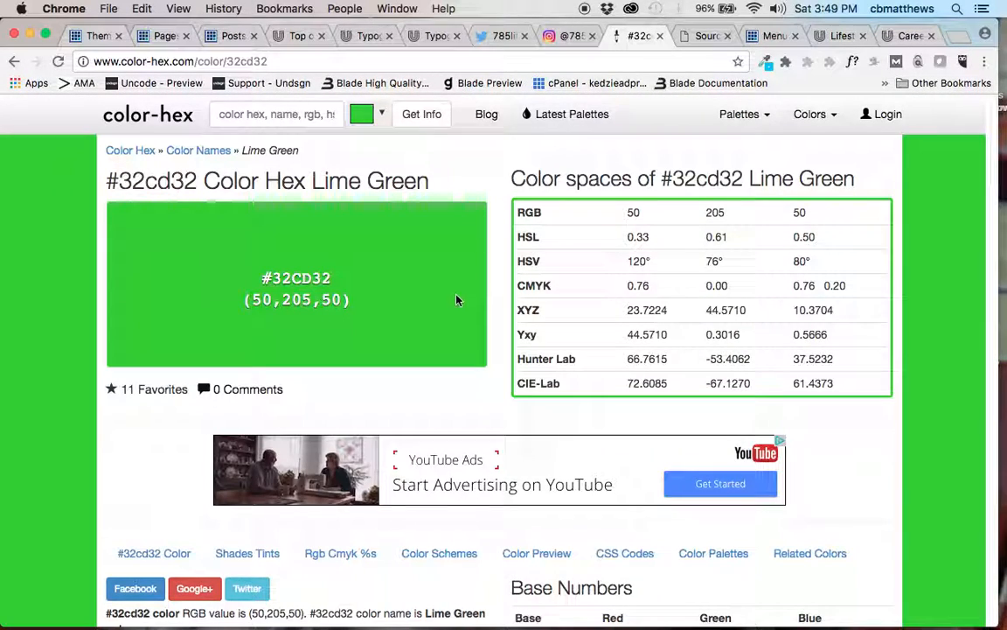
{"action": "left_click", "coordinate": [766, 63]}
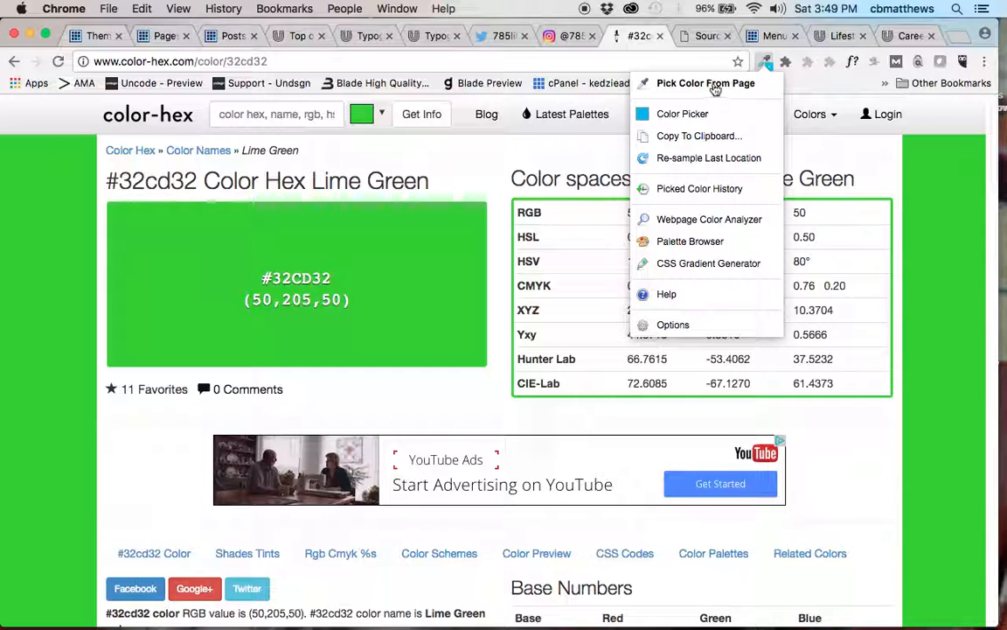
{"action": "left_click", "coordinate": [708, 84]}
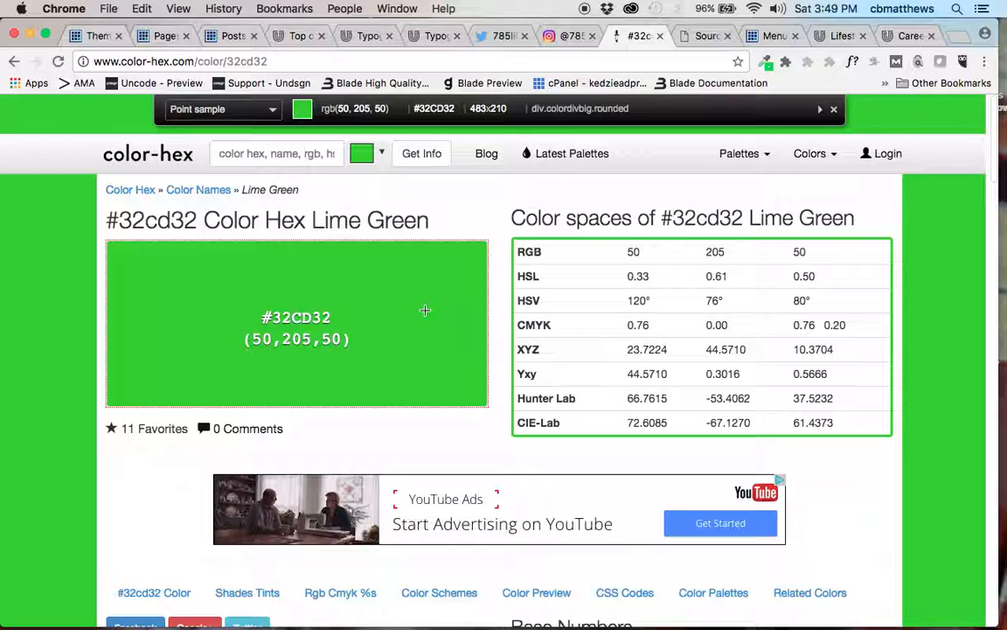
{"action": "left_click", "coordinate": [425, 311]}
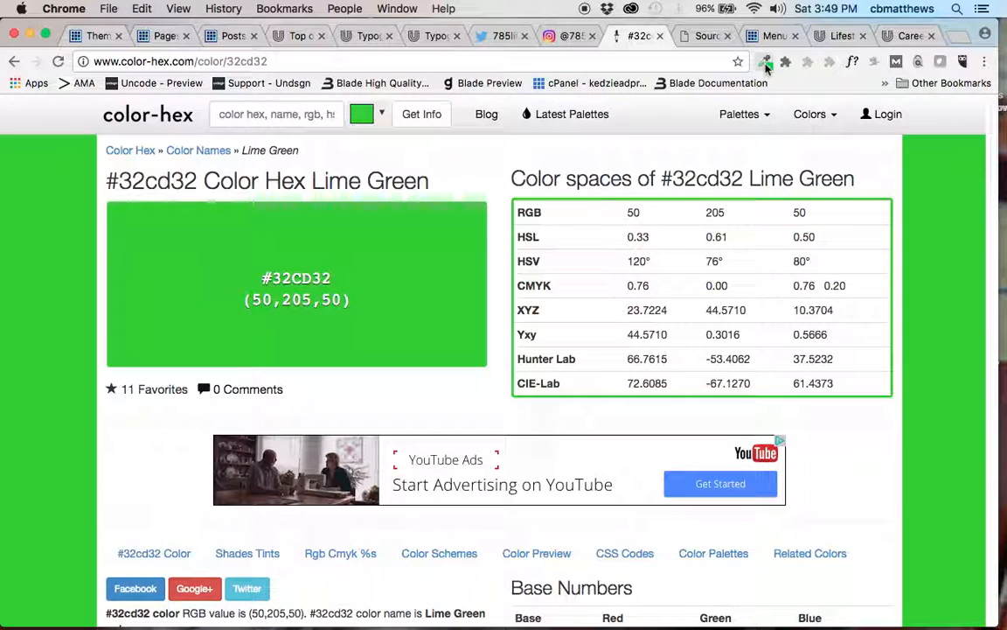
Try the blue swatch 00b2ee from the extension's picked color history and cancel the selection
{"action": "left_click", "coordinate": [766, 63]}
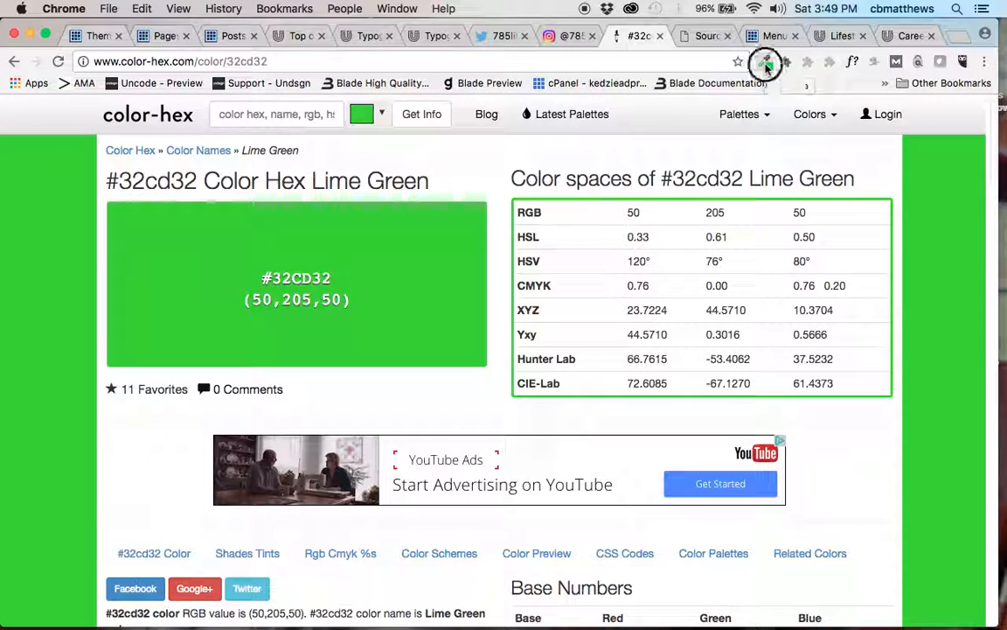
{"action": "left_click", "coordinate": [766, 63]}
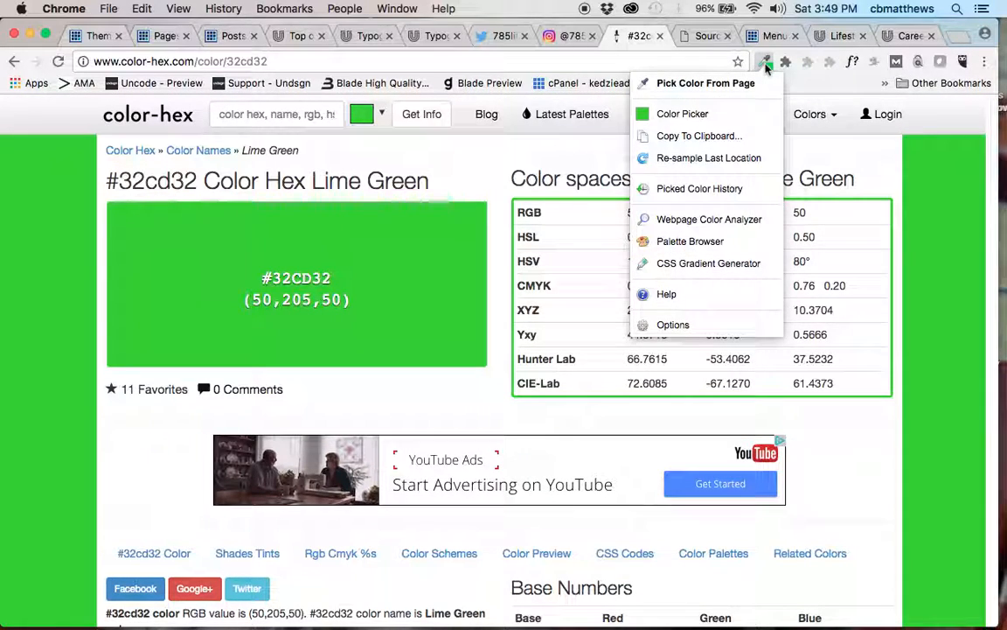
{"action": "left_click", "coordinate": [703, 189]}
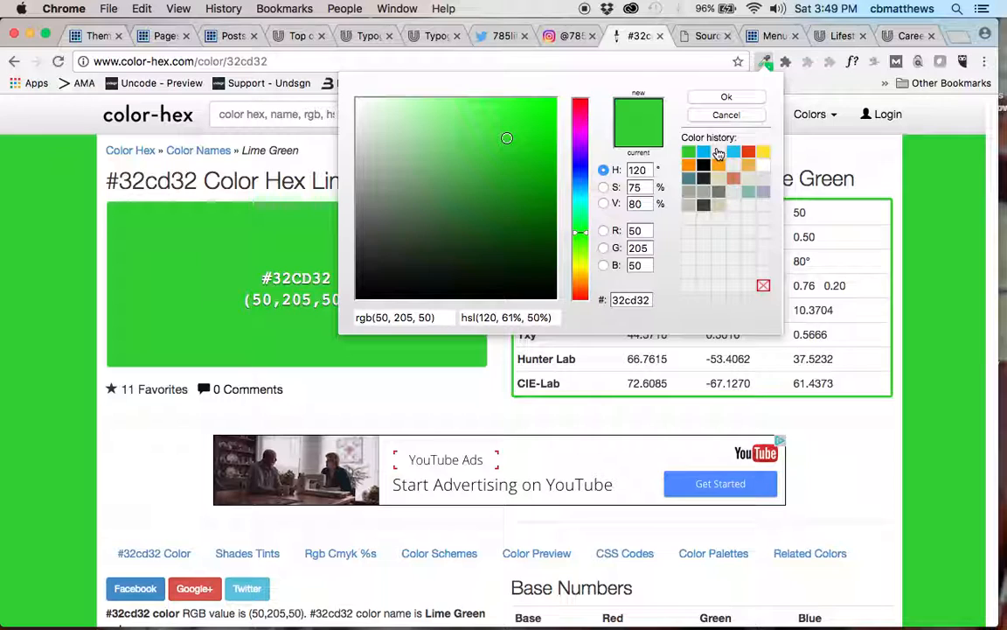
{"action": "left_click", "coordinate": [705, 153]}
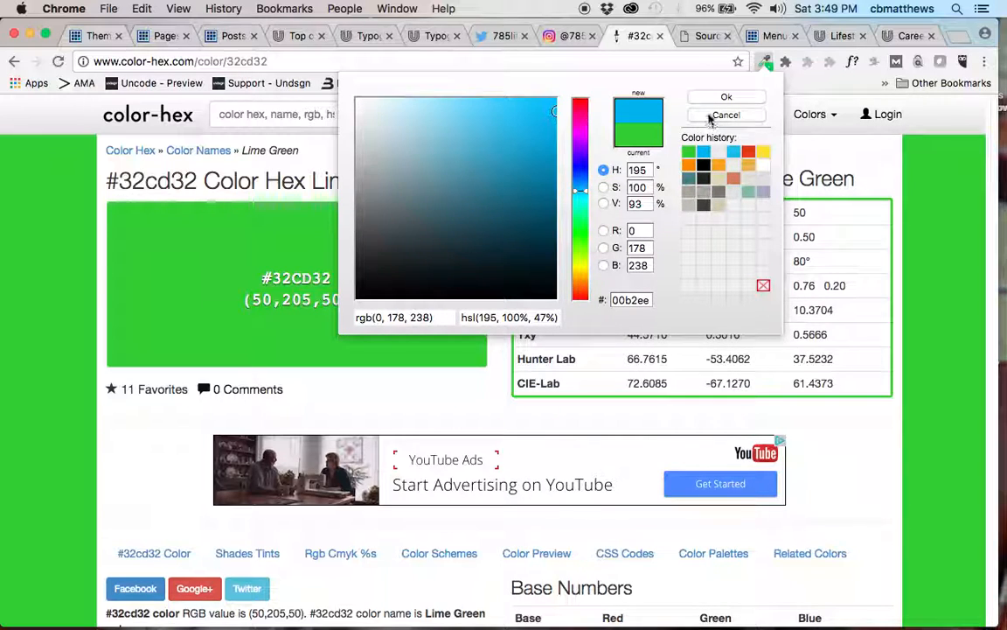
{"action": "left_click", "coordinate": [710, 114]}
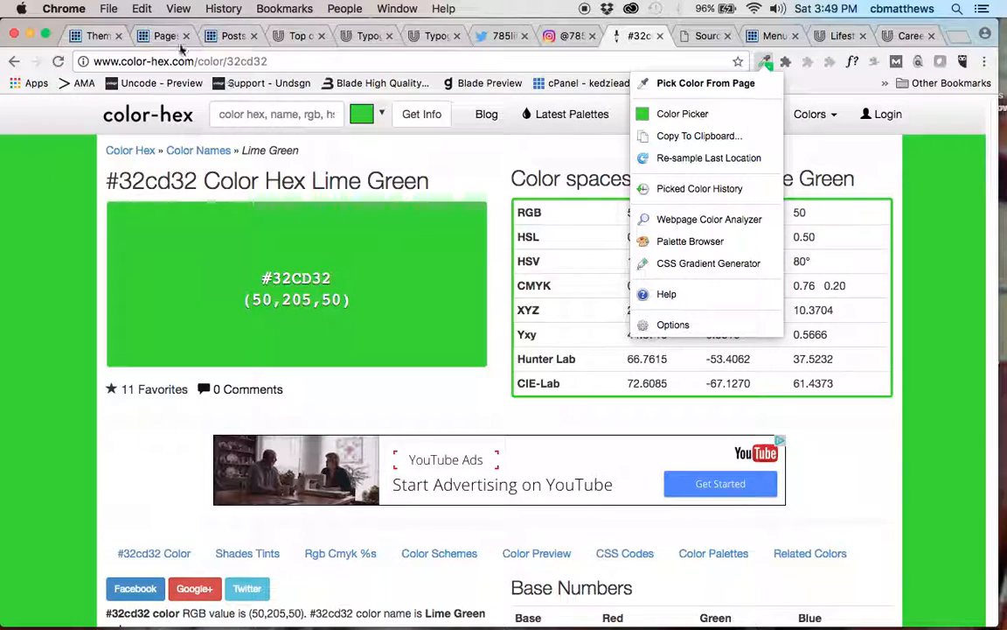
Replace the theme's Accent Color in the Styling options with the copied lime green #32CD32
{"action": "left_click", "coordinate": [99, 38]}
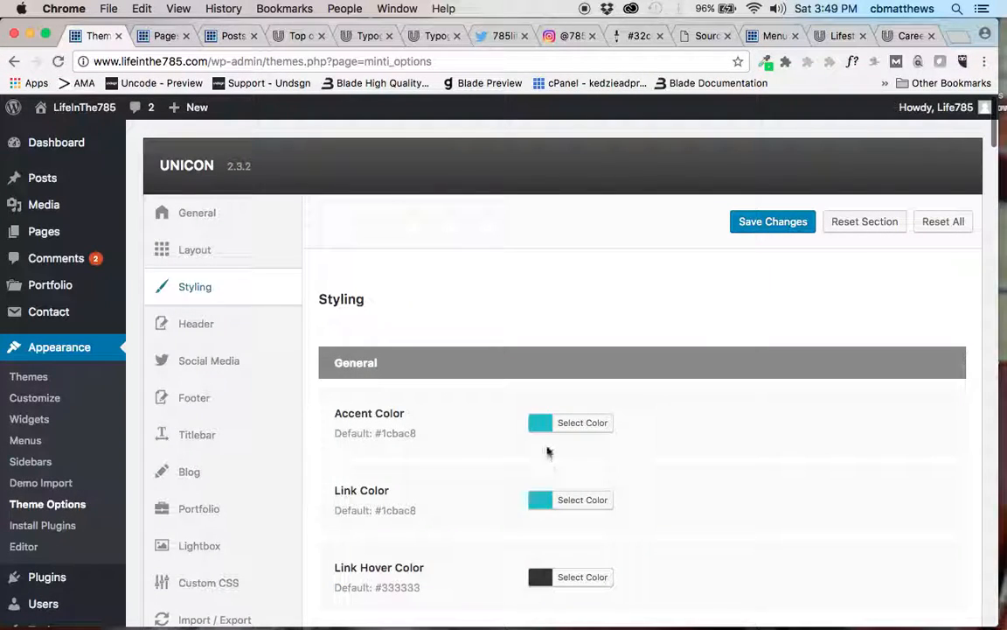
{"action": "left_click", "coordinate": [539, 432]}
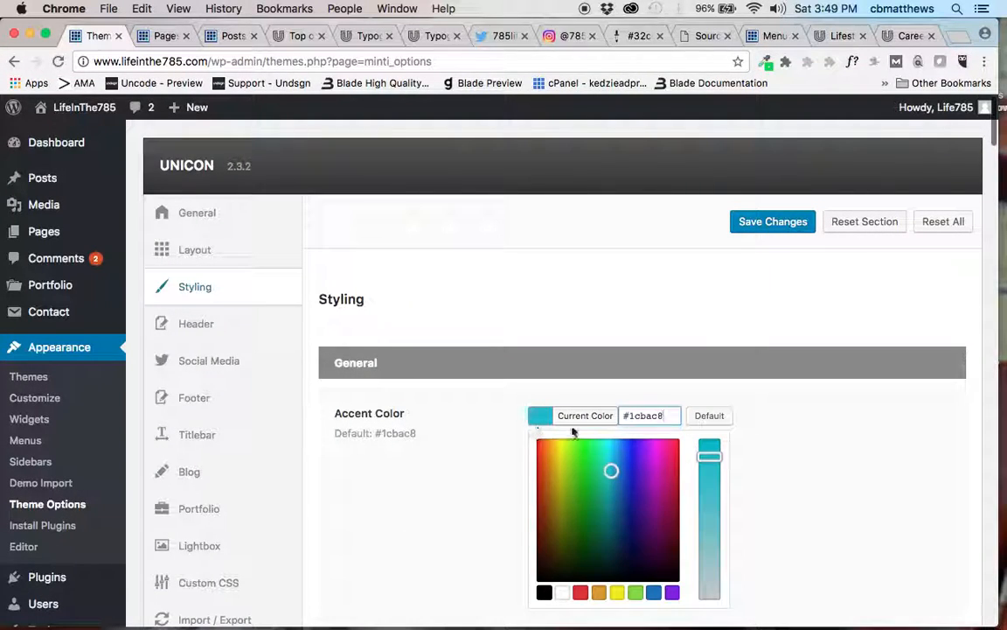
{"action": "triple_click", "coordinate": [633, 414]}
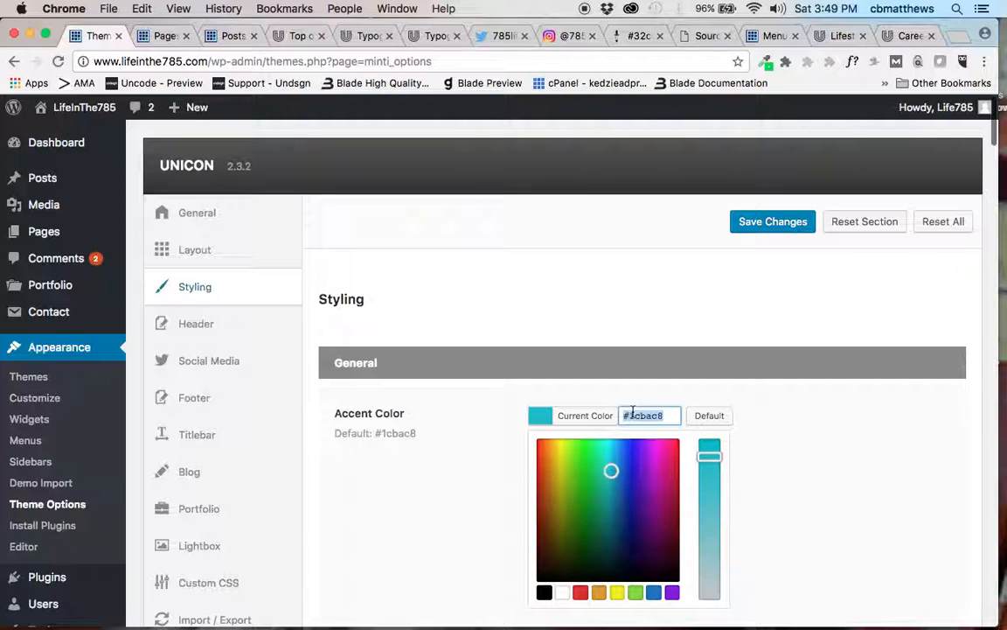
{"action": "key", "text": "super+v"}
{"action": "left_click", "coordinate": [775, 475]}
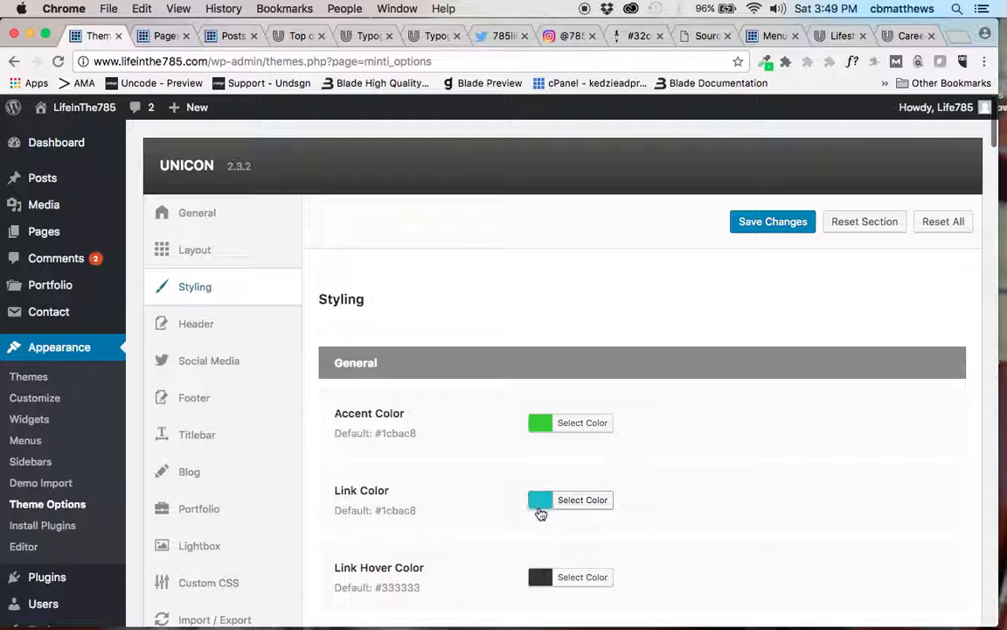
Examine the Styling options for link colours, header, navigation, and the subnavigation and mobile menu without changing them
{"action": "scroll", "coordinate": [525, 529], "scroll_direction": "down", "scroll_amount": 1}
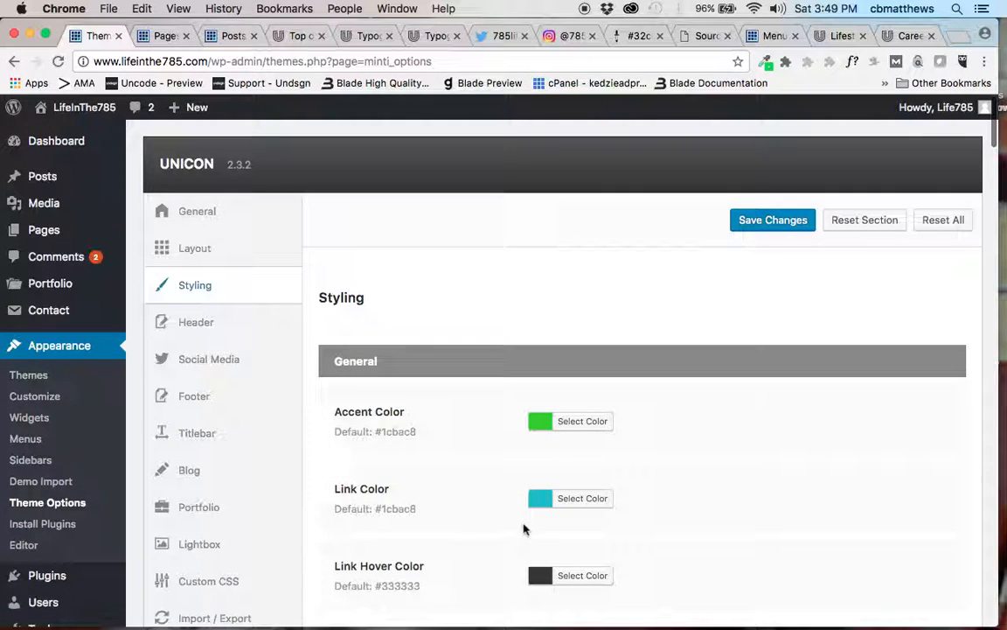
{"action": "scroll", "coordinate": [525, 529], "scroll_direction": "down", "scroll_amount": 3}
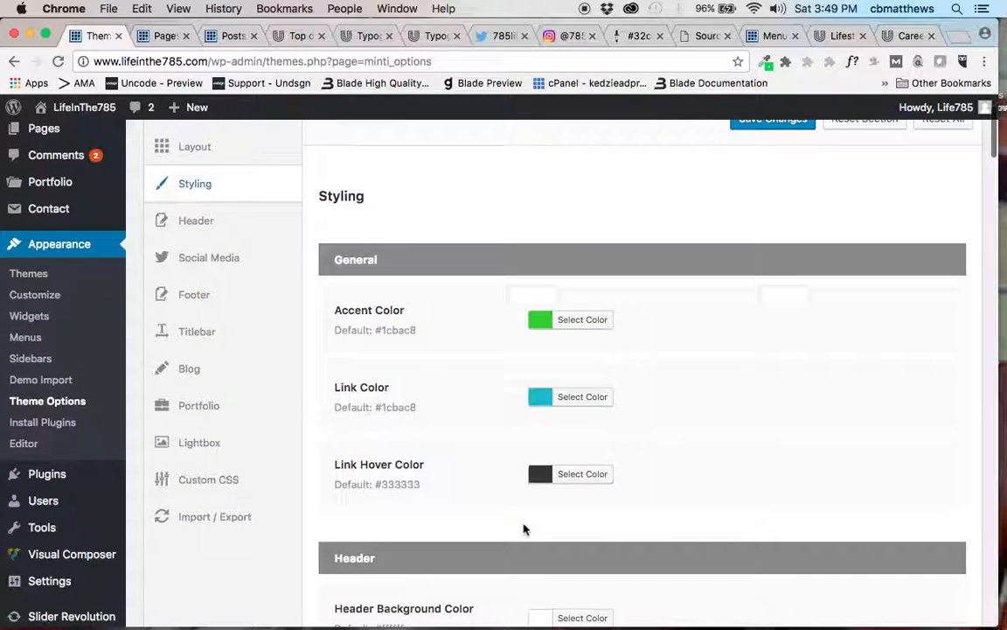
{"action": "scroll", "coordinate": [524, 529], "scroll_direction": "down", "scroll_amount": 9}
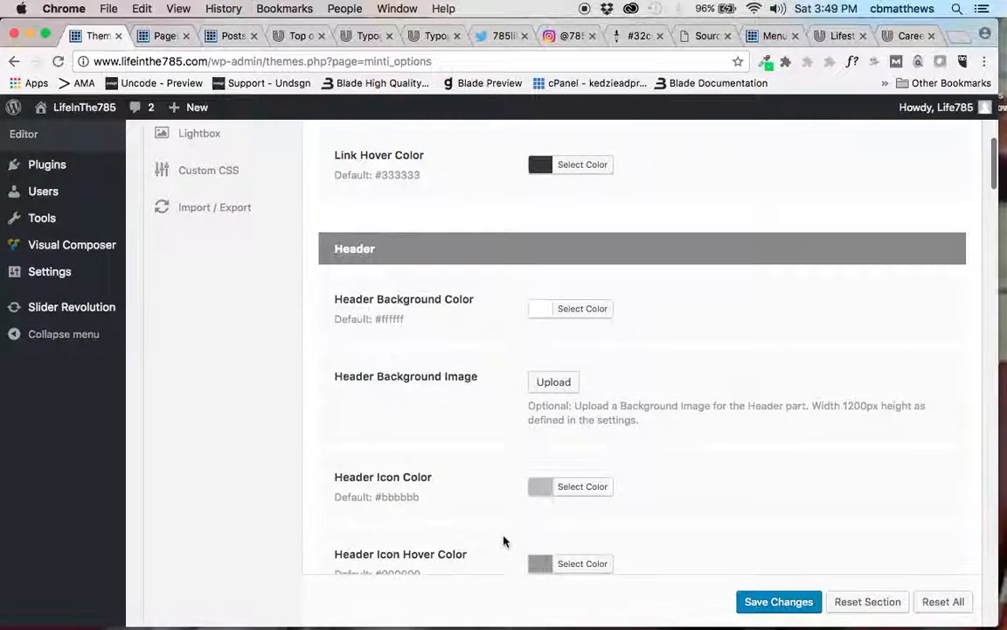
{"action": "scroll", "coordinate": [504, 541], "scroll_direction": "down", "scroll_amount": 5}
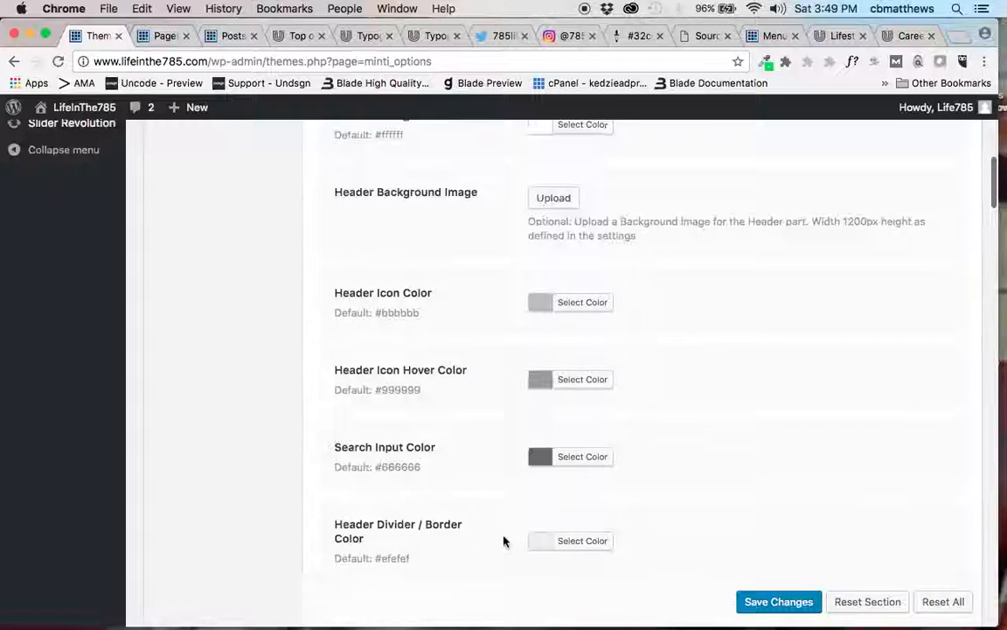
{"action": "scroll", "coordinate": [504, 542], "scroll_direction": "down", "scroll_amount": 4}
{"action": "scroll", "coordinate": [504, 541], "scroll_direction": "up", "scroll_amount": 5}
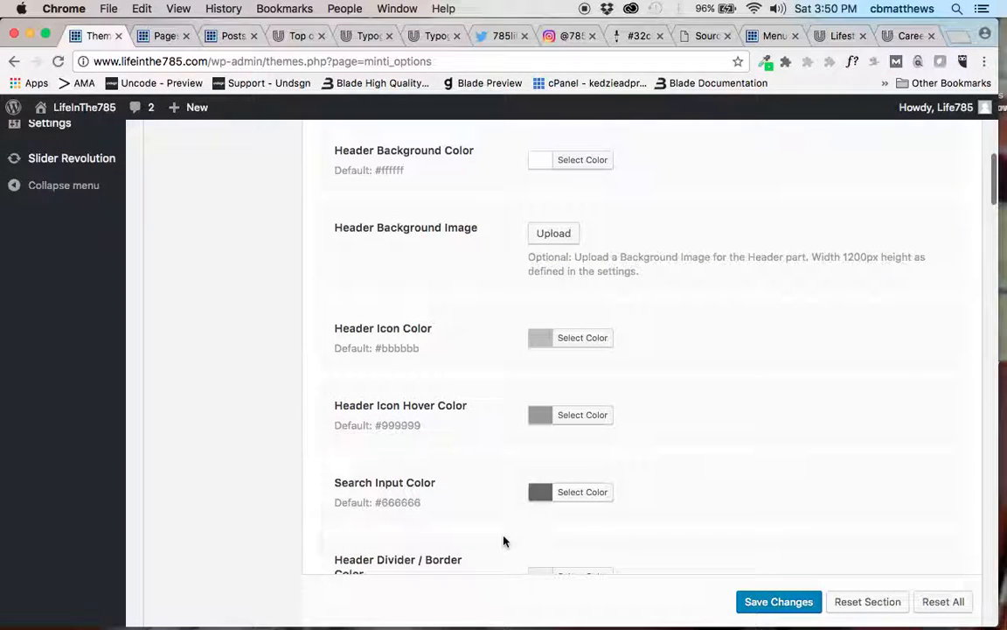
{"action": "scroll", "coordinate": [504, 541], "scroll_direction": "up", "scroll_amount": 2}
{"action": "scroll", "coordinate": [504, 541], "scroll_direction": "down", "scroll_amount": 10}
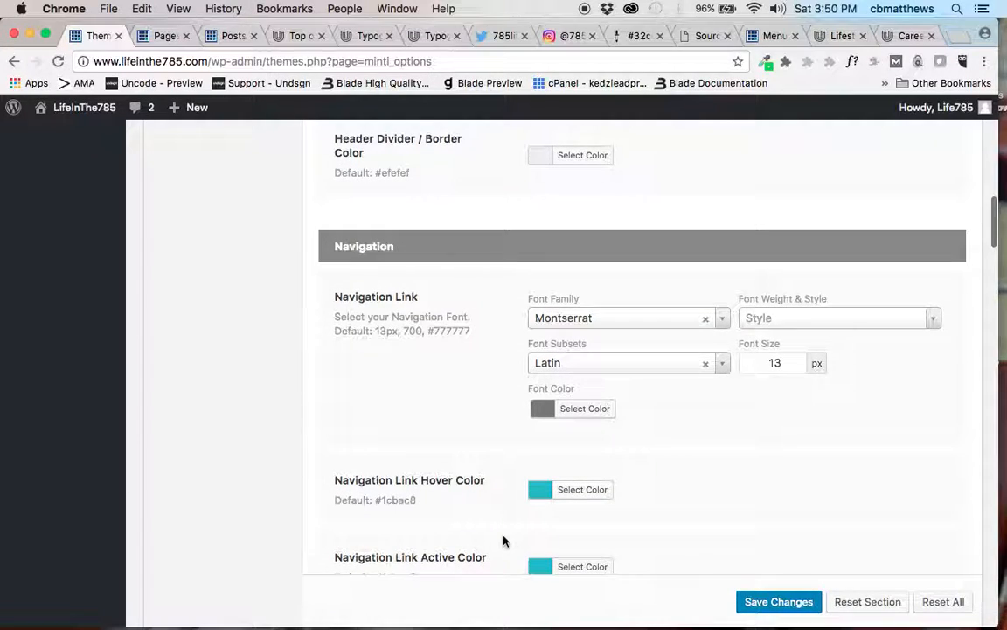
{"action": "scroll", "coordinate": [503, 541], "scroll_direction": "down", "scroll_amount": 1}
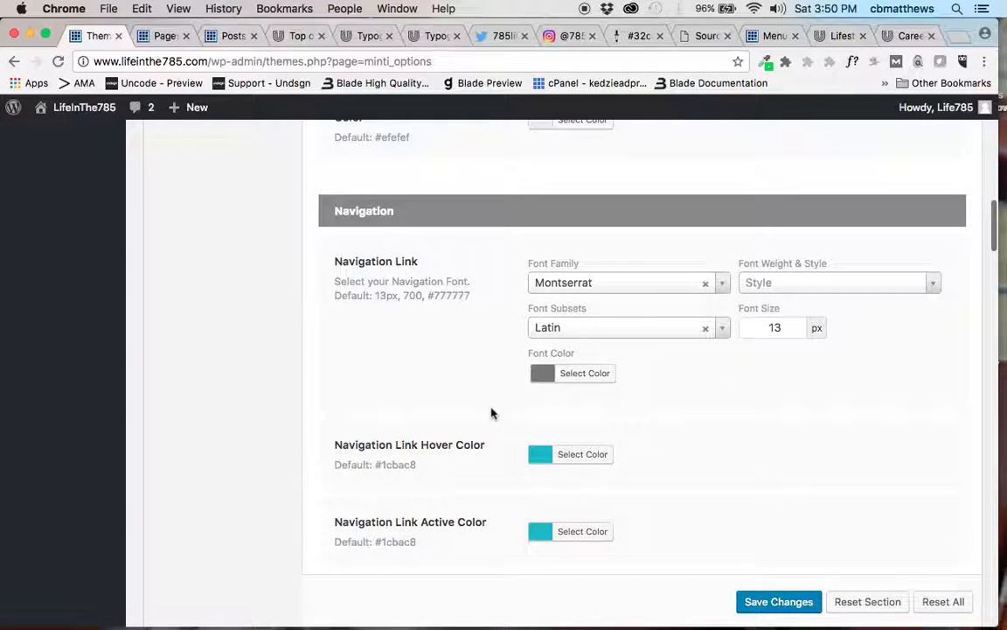
{"action": "scroll", "coordinate": [491, 413], "scroll_direction": "down", "scroll_amount": 4}
{"action": "scroll", "coordinate": [493, 412], "scroll_direction": "up", "scroll_amount": 1}
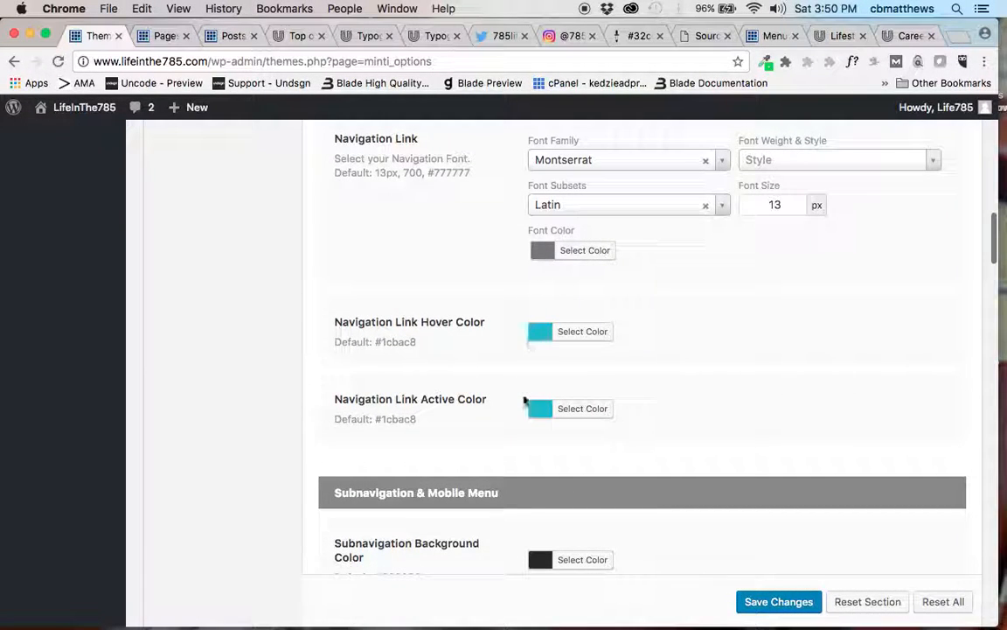
{"action": "scroll", "coordinate": [523, 404], "scroll_direction": "down", "scroll_amount": 5}
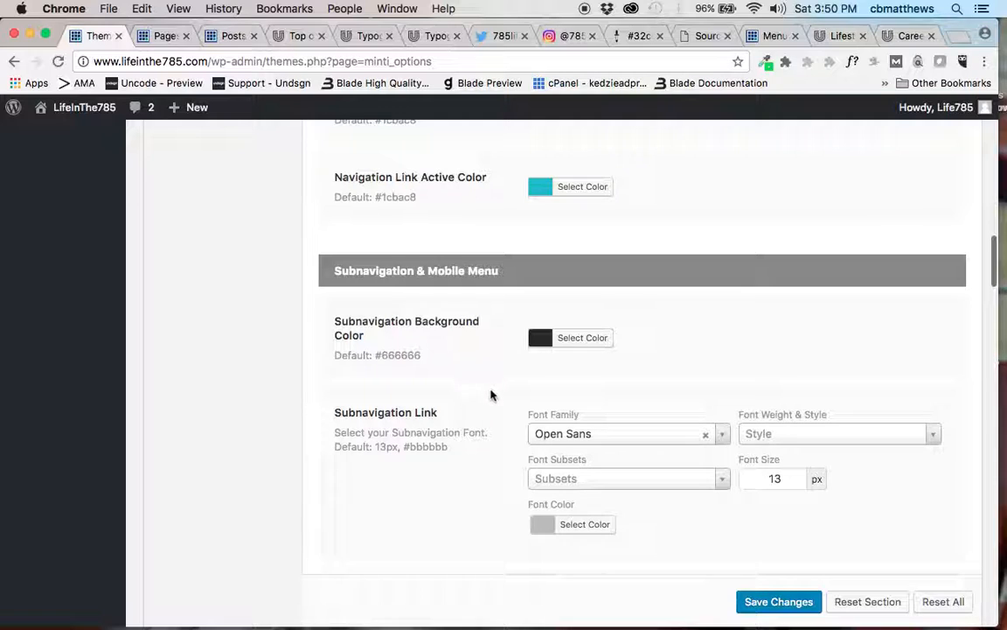
{"action": "scroll", "coordinate": [490, 394], "scroll_direction": "down", "scroll_amount": 3}
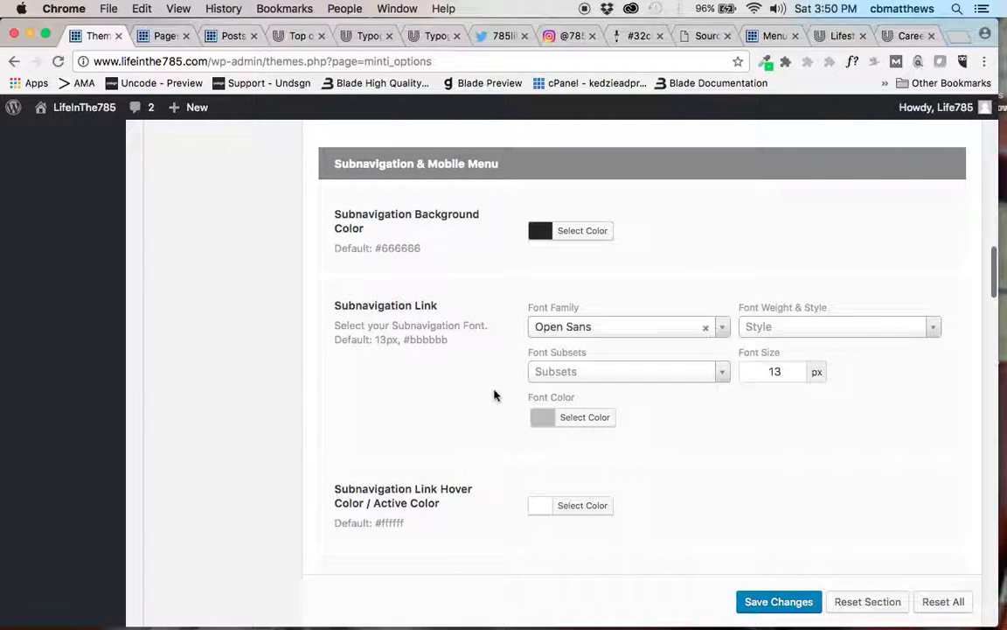
Examine the Thinking and Doing mega menus on the open kedzieadpr.com Sources page, and return to the theme options
{"action": "left_click", "coordinate": [702, 36]}
{"action": "mouse_move", "coordinate": [681, 135]}
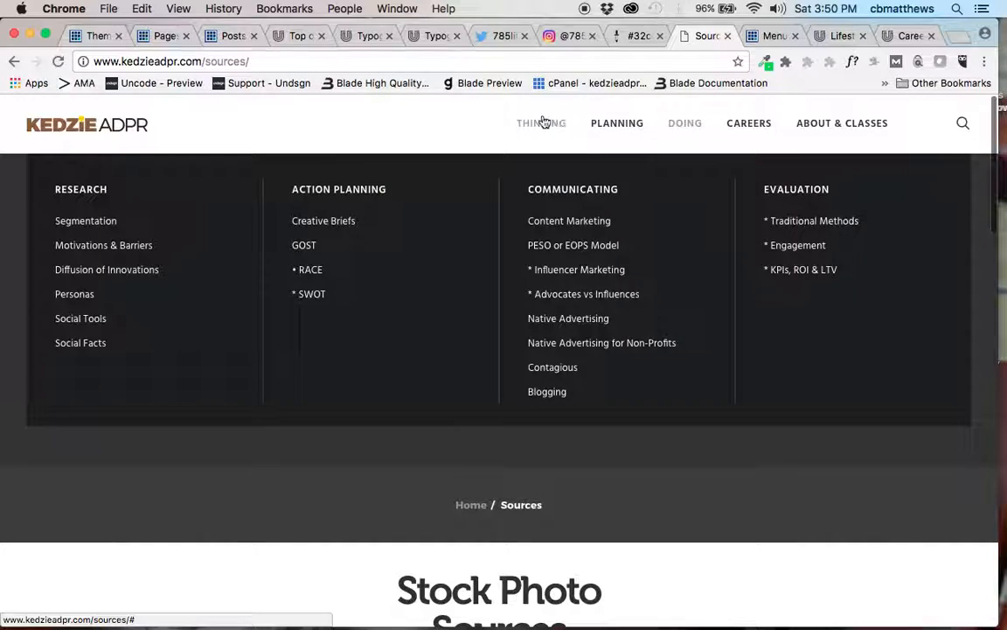
{"action": "mouse_move", "coordinate": [556, 126]}
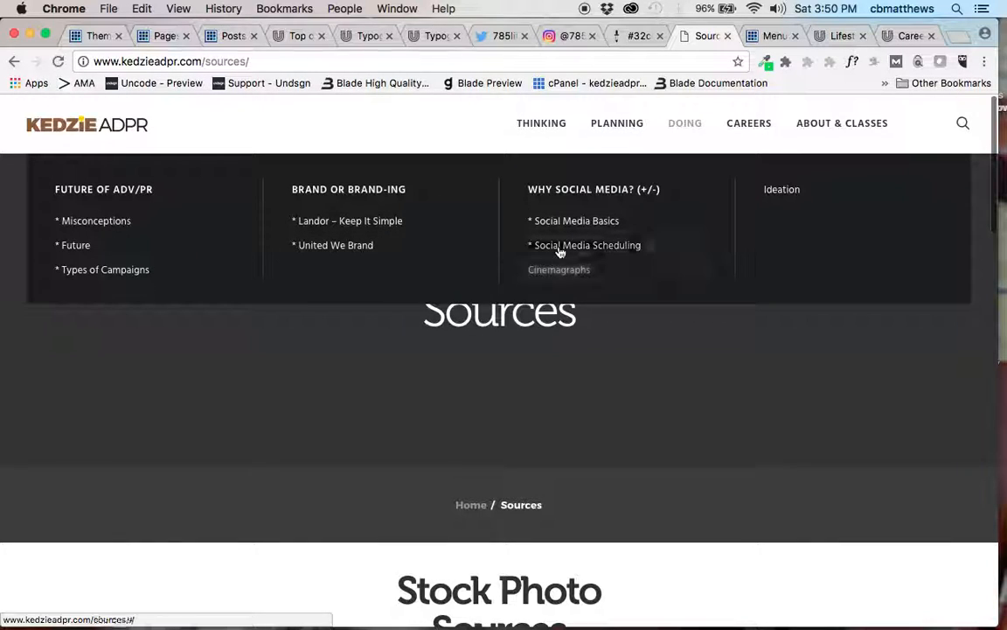
{"action": "left_click", "coordinate": [104, 39]}
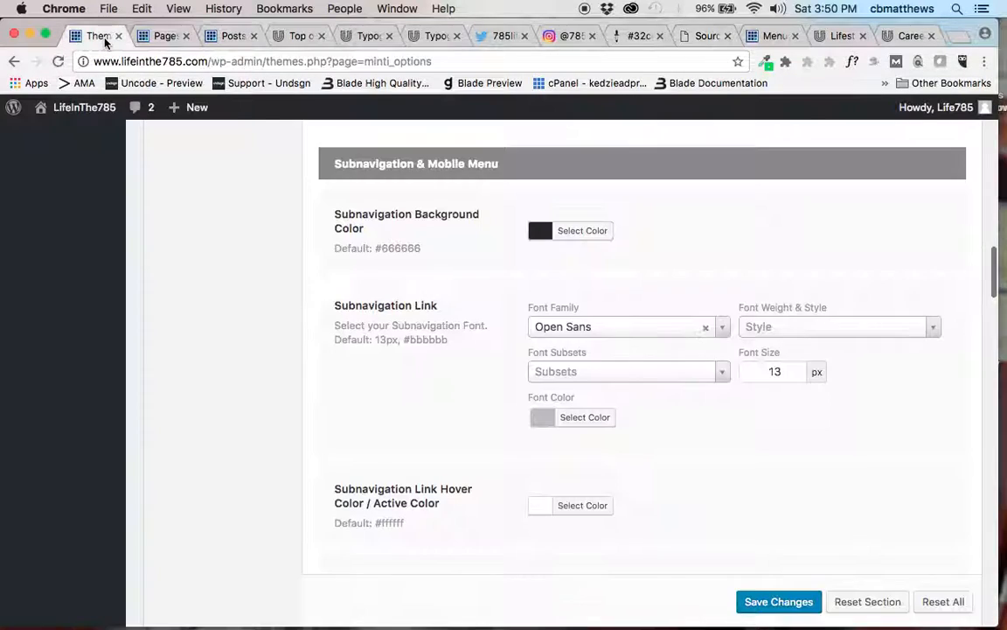
Review the subnavigation, mega menu and mobile menu search colour settings against the navigation link colours
{"action": "scroll", "coordinate": [439, 418], "scroll_direction": "down", "scroll_amount": 1}
{"action": "scroll", "coordinate": [440, 418], "scroll_direction": "down", "scroll_amount": 5}
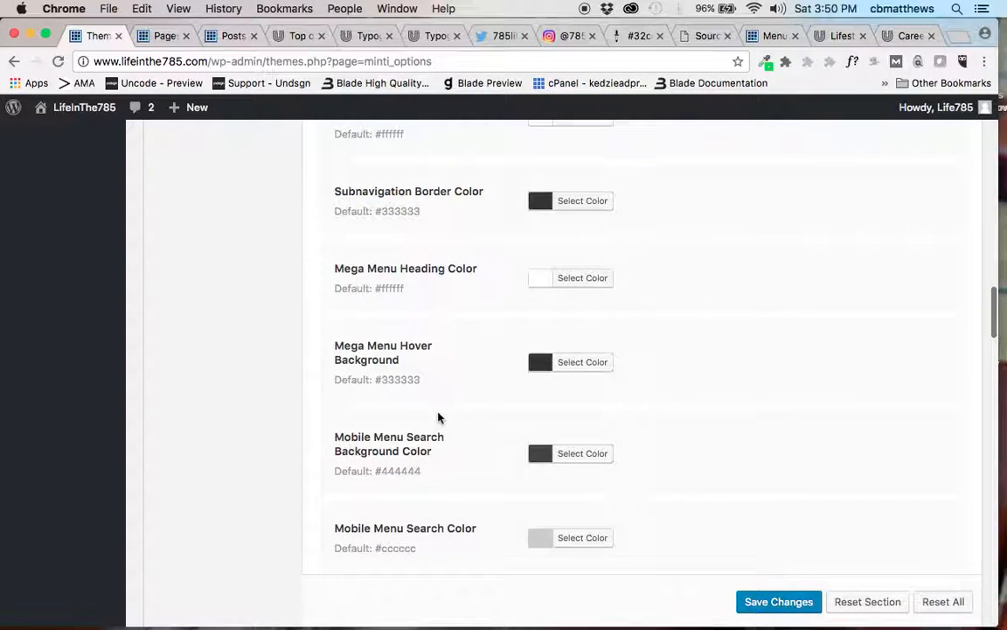
{"action": "scroll", "coordinate": [440, 418], "scroll_direction": "down", "scroll_amount": 2}
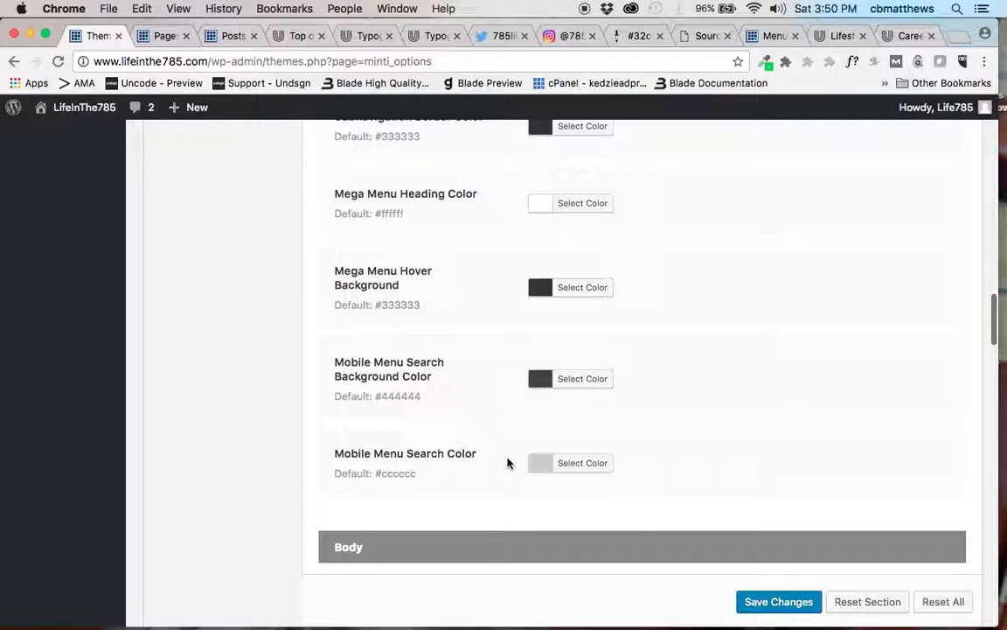
{"action": "scroll", "coordinate": [507, 463], "scroll_direction": "up", "scroll_amount": 10}
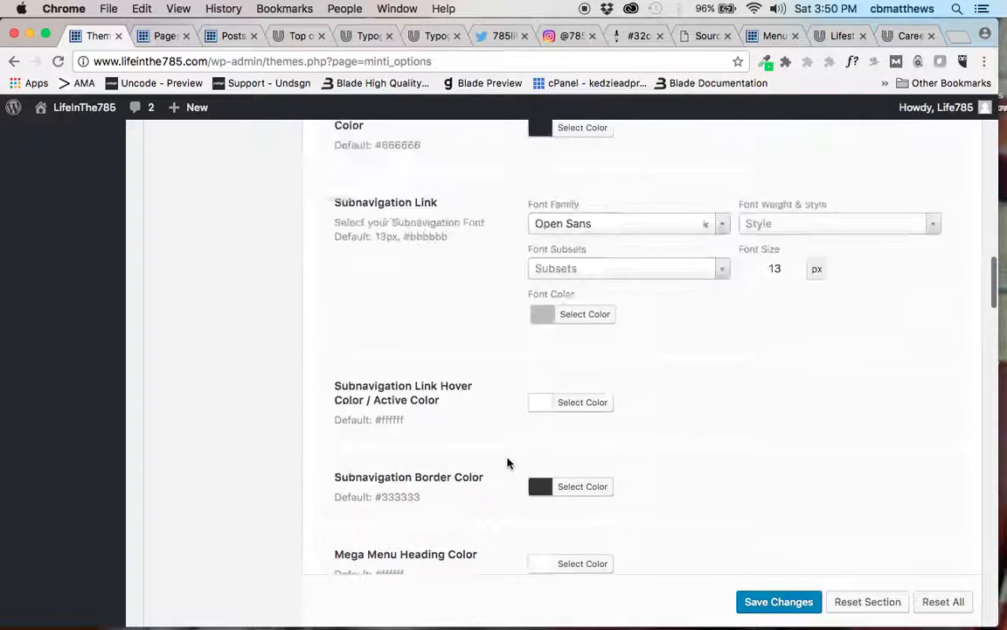
{"action": "scroll", "coordinate": [507, 462], "scroll_direction": "up", "scroll_amount": 1}
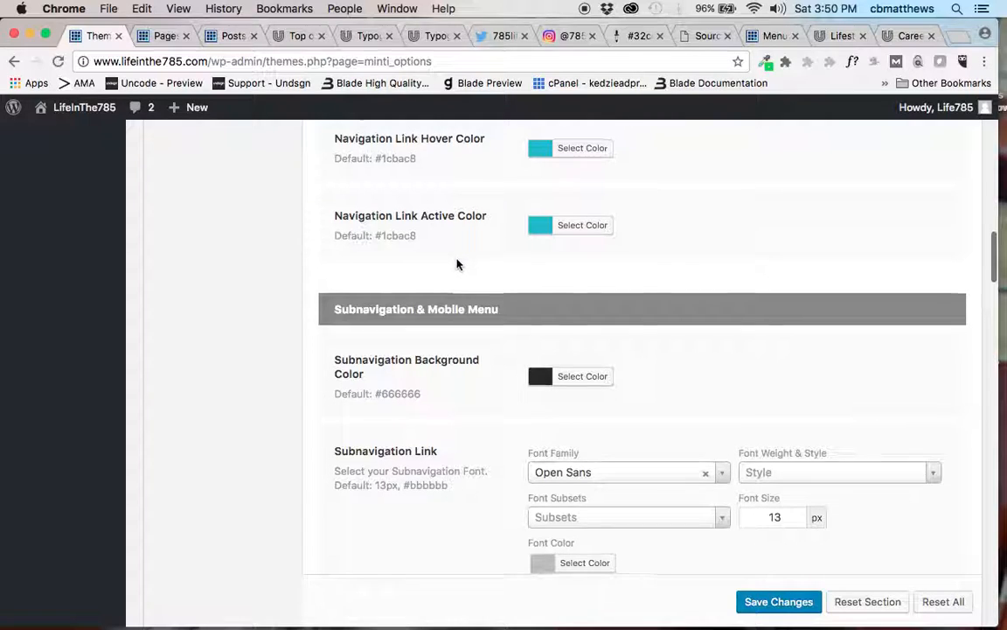
{"action": "scroll", "coordinate": [456, 264], "scroll_direction": "down", "scroll_amount": 5}
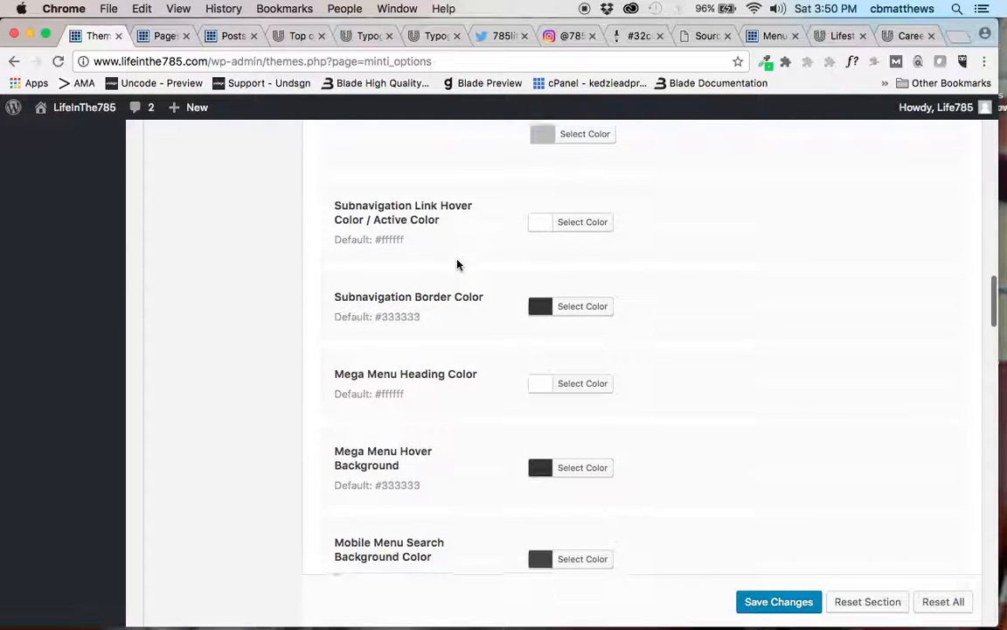
{"action": "scroll", "coordinate": [456, 264], "scroll_direction": "down", "scroll_amount": 1}
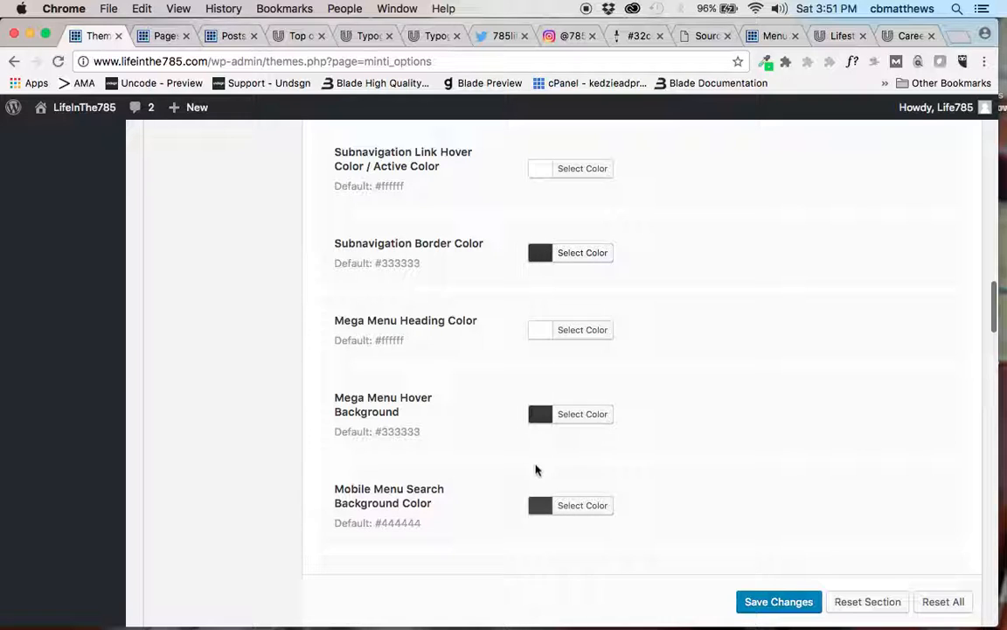
Set the Body Font size to 15 px and the Body Font Line Height to 1.8, keeping the Normal 400 weight
{"action": "scroll", "coordinate": [482, 479], "scroll_direction": "down", "scroll_amount": 5}
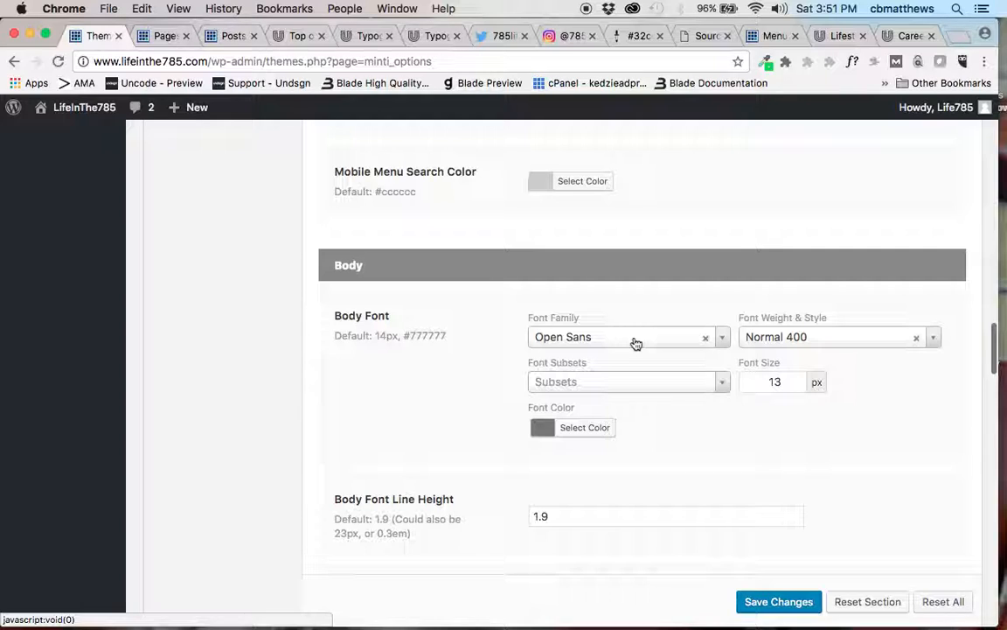
{"action": "left_click", "coordinate": [772, 340]}
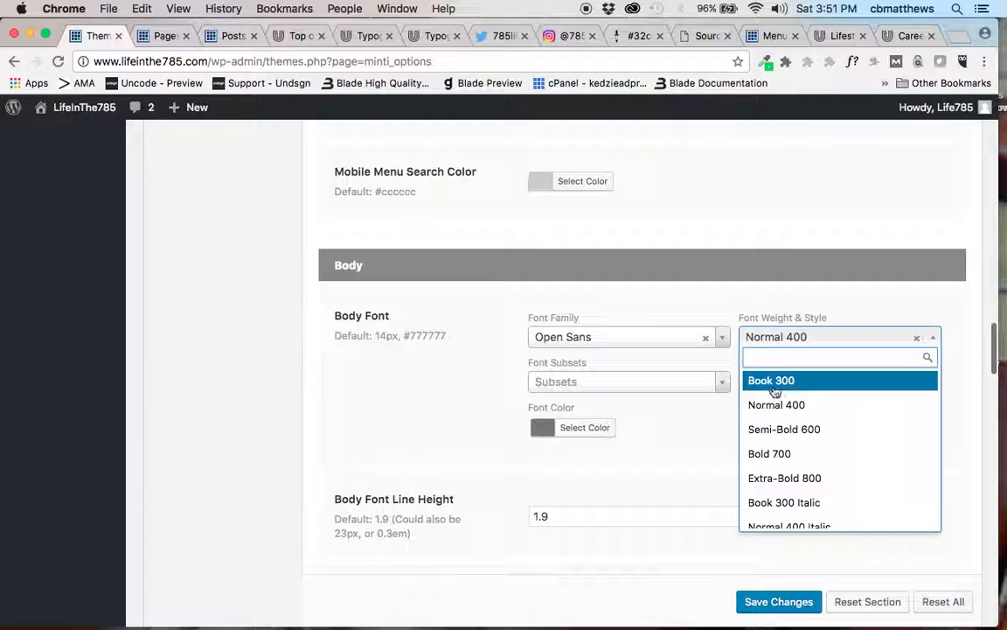
{"action": "left_click", "coordinate": [710, 449]}
{"action": "double_click", "coordinate": [773, 380]}
{"action": "type", "text": "15"}
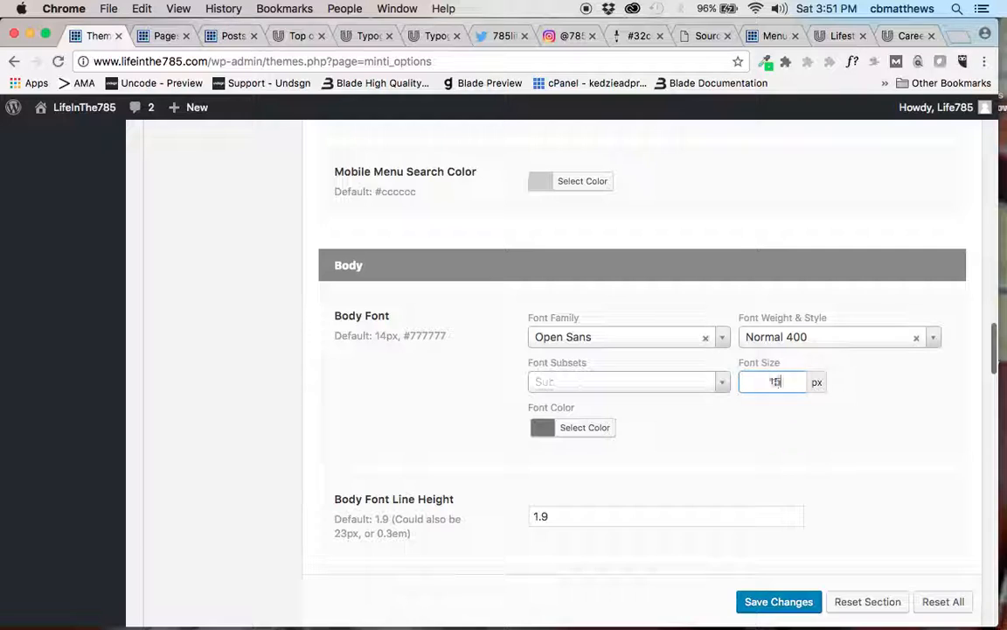
{"action": "left_click_drag", "start_coordinate": [543, 518], "coordinate": [564, 519]}
{"action": "left_click", "coordinate": [493, 532]}
Look over the Body and Footer styling options and save the theme option changes
{"action": "scroll", "coordinate": [499, 538], "scroll_direction": "down", "scroll_amount": 3}
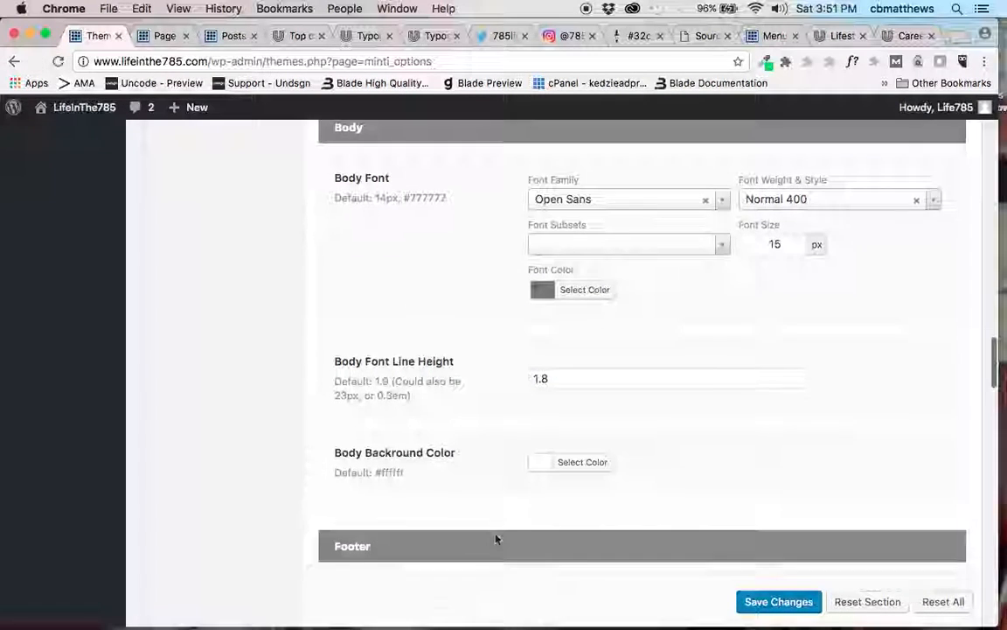
{"action": "scroll", "coordinate": [495, 539], "scroll_direction": "down", "scroll_amount": 1}
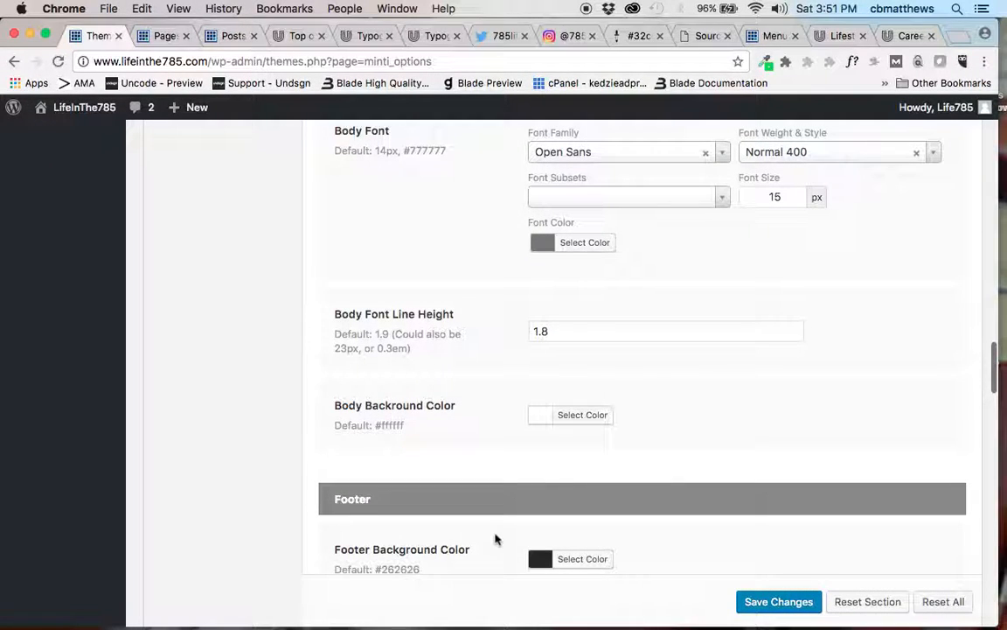
{"action": "scroll", "coordinate": [495, 539], "scroll_direction": "down", "scroll_amount": 5}
{"action": "scroll", "coordinate": [495, 539], "scroll_direction": "up", "scroll_amount": 1}
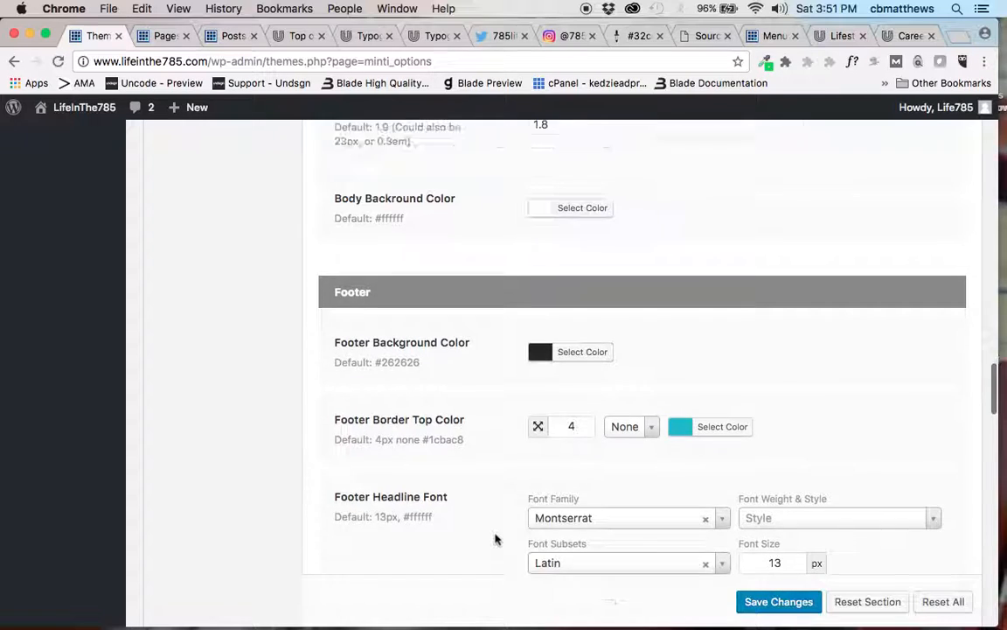
{"action": "scroll", "coordinate": [495, 538], "scroll_direction": "up", "scroll_amount": 10}
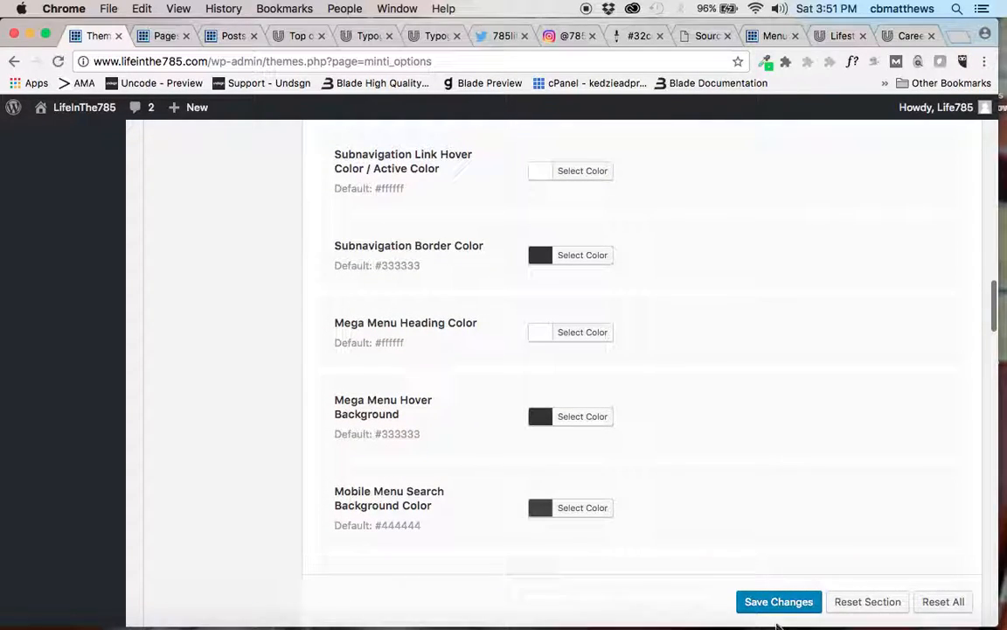
{"action": "left_click", "coordinate": [785, 603]}
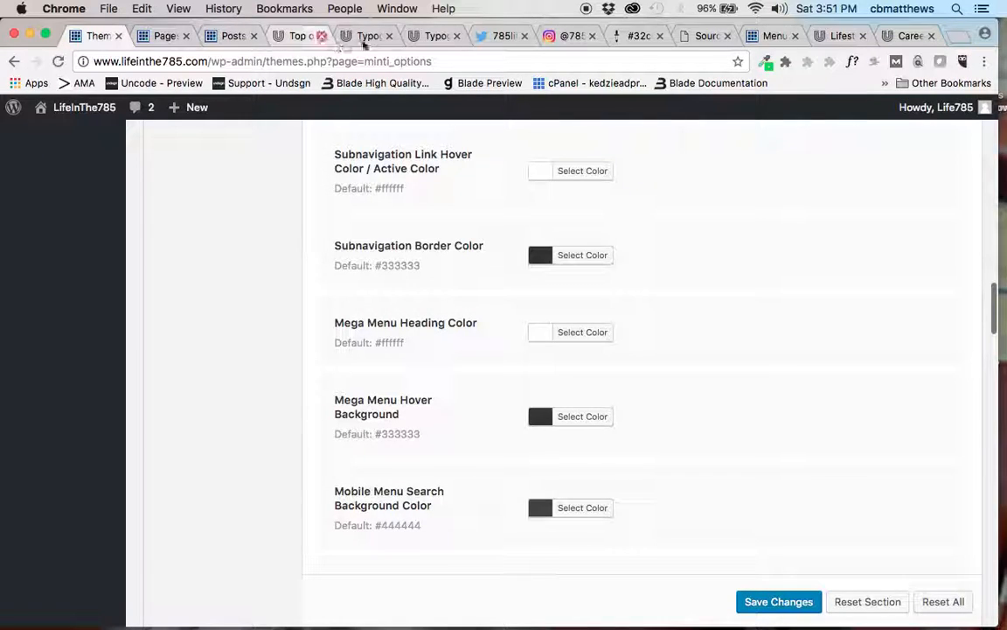
Reload the site's Typography preview page and examine how its headlines and body text are styled
{"action": "left_click", "coordinate": [367, 34]}
{"action": "left_click", "coordinate": [317, 63]}
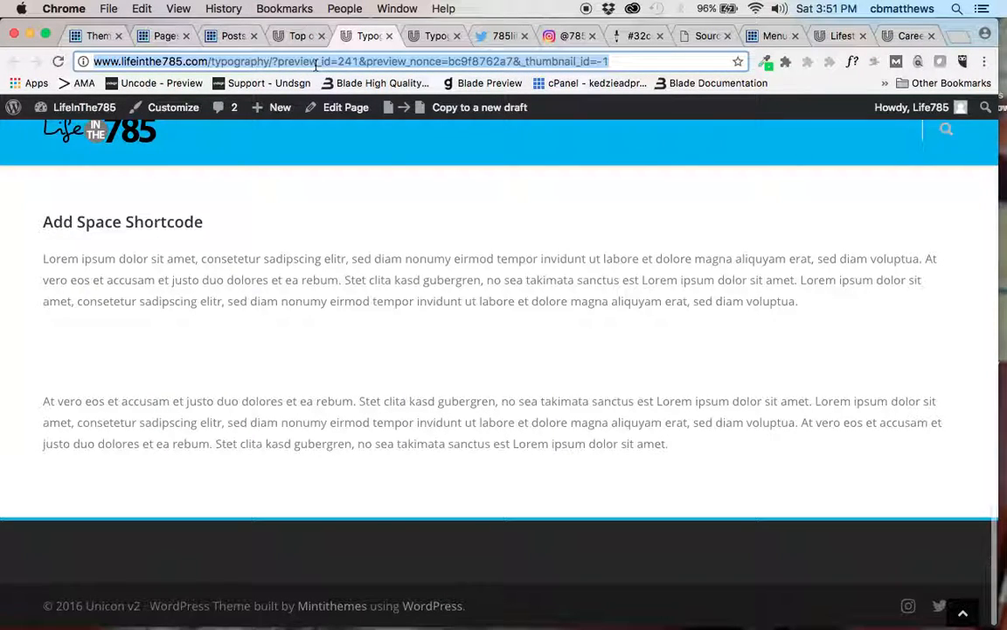
{"action": "key", "text": "Return"}
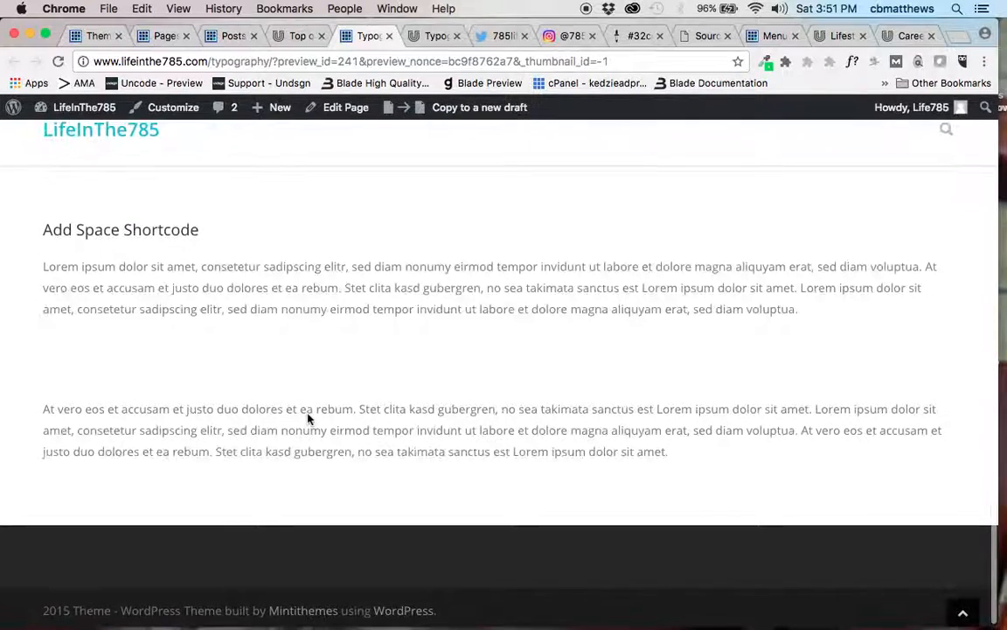
{"action": "scroll", "coordinate": [308, 420], "scroll_direction": "up", "scroll_amount": 2}
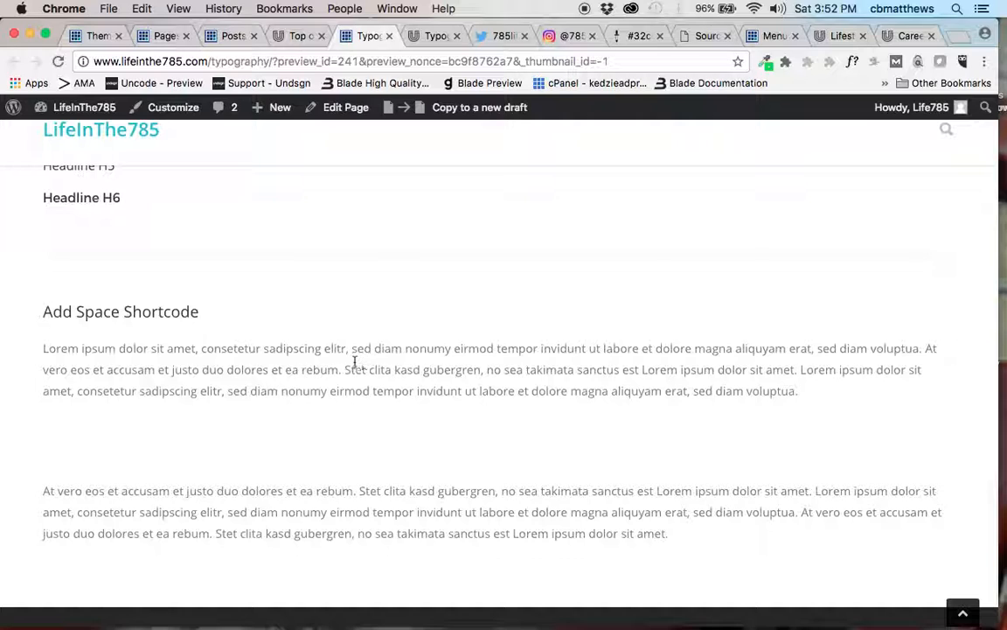
Set the Body Font family to Merriweather in the theme options and save the changes
{"action": "left_click", "coordinate": [99, 37]}
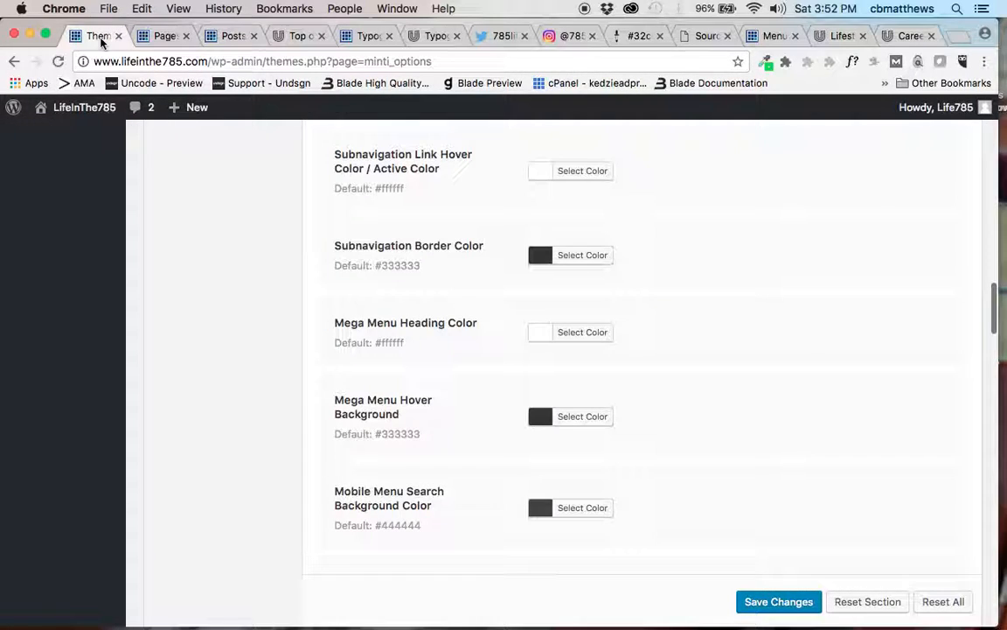
{"action": "scroll", "coordinate": [424, 247], "scroll_direction": "up", "scroll_amount": 10}
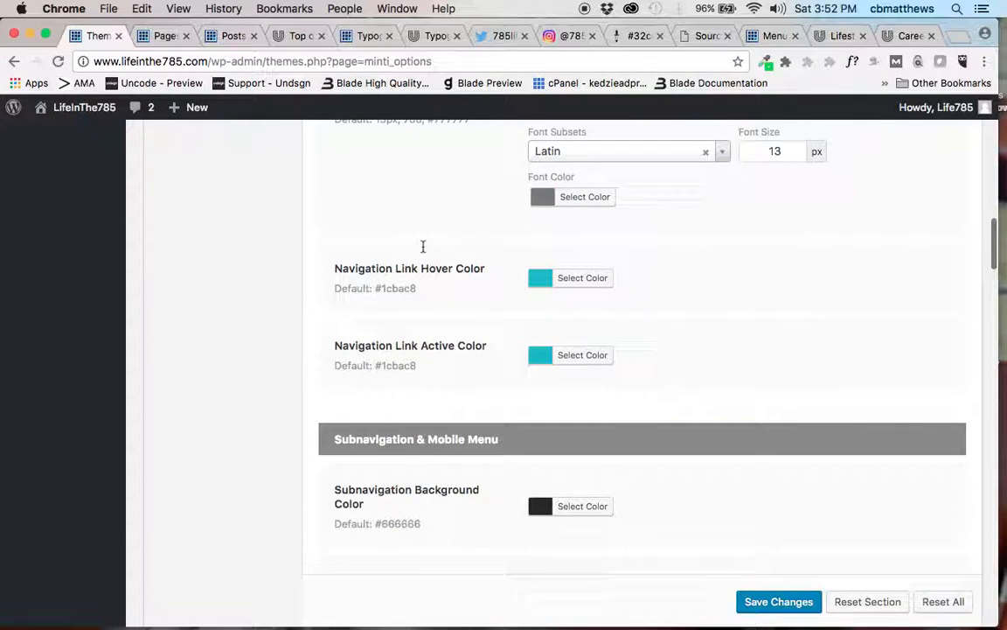
{"action": "scroll", "coordinate": [423, 248], "scroll_direction": "down", "scroll_amount": 10}
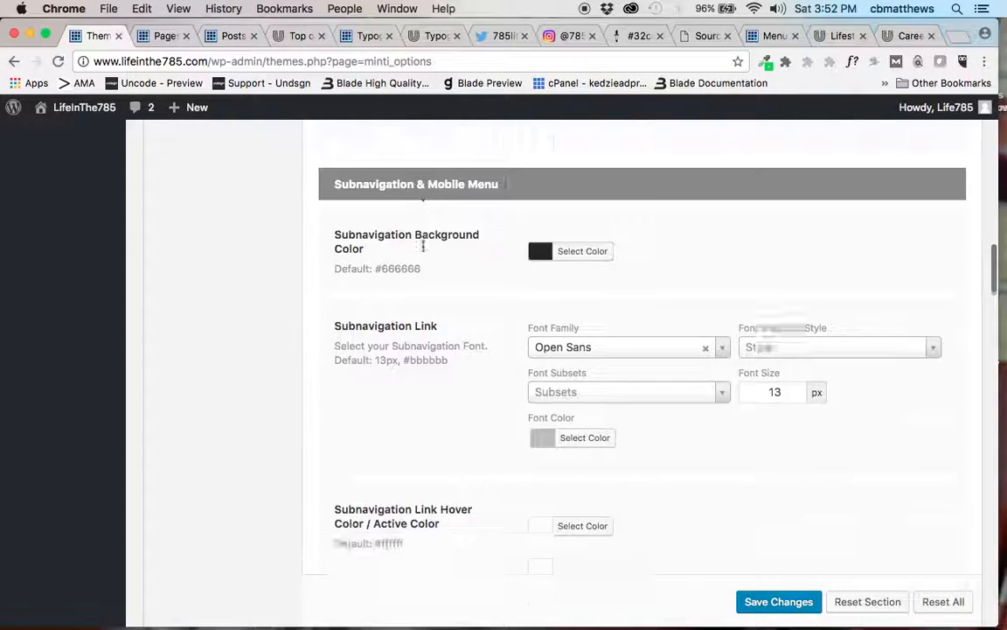
{"action": "scroll", "coordinate": [423, 248], "scroll_direction": "down", "scroll_amount": 5}
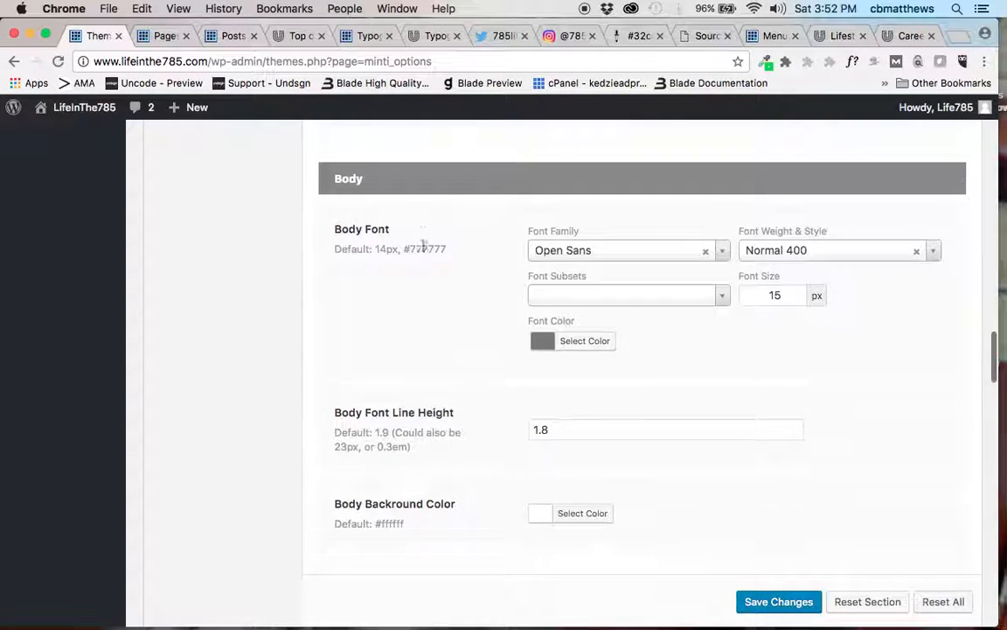
{"action": "left_click", "coordinate": [722, 254]}
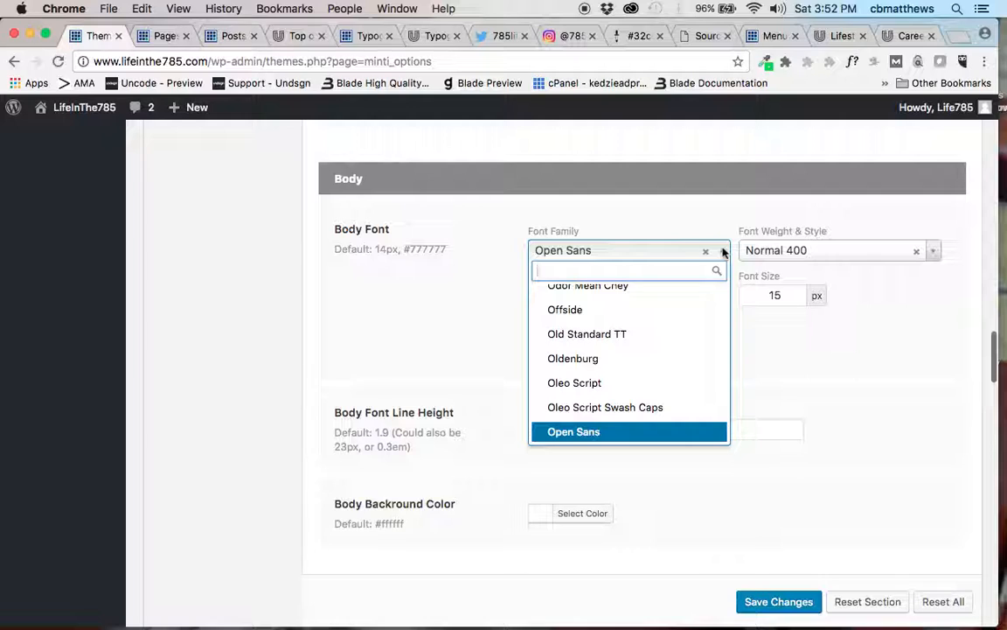
{"action": "type", "text": "merr"}
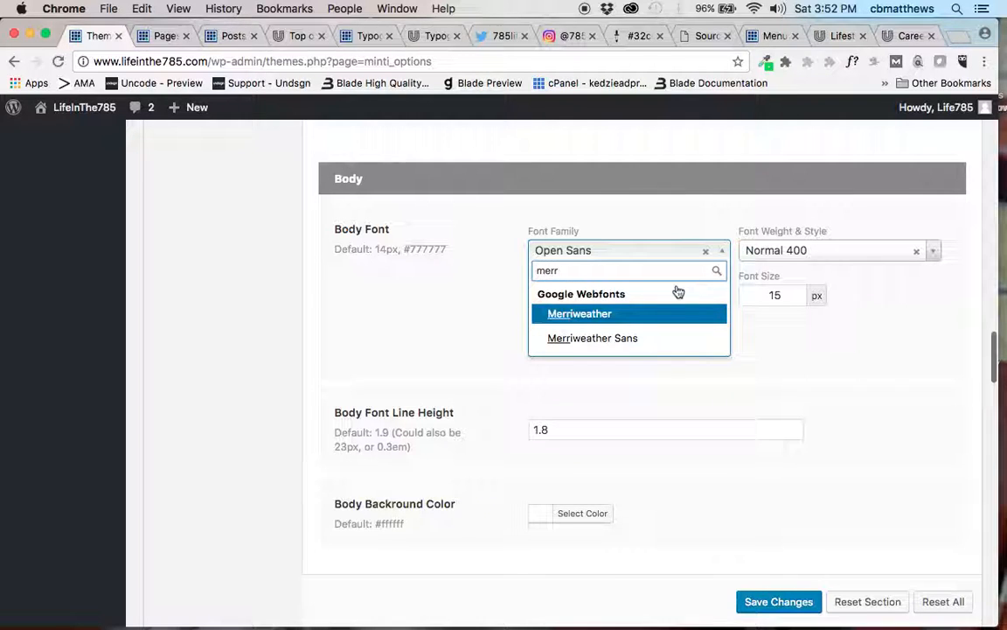
{"action": "left_click", "coordinate": [603, 315]}
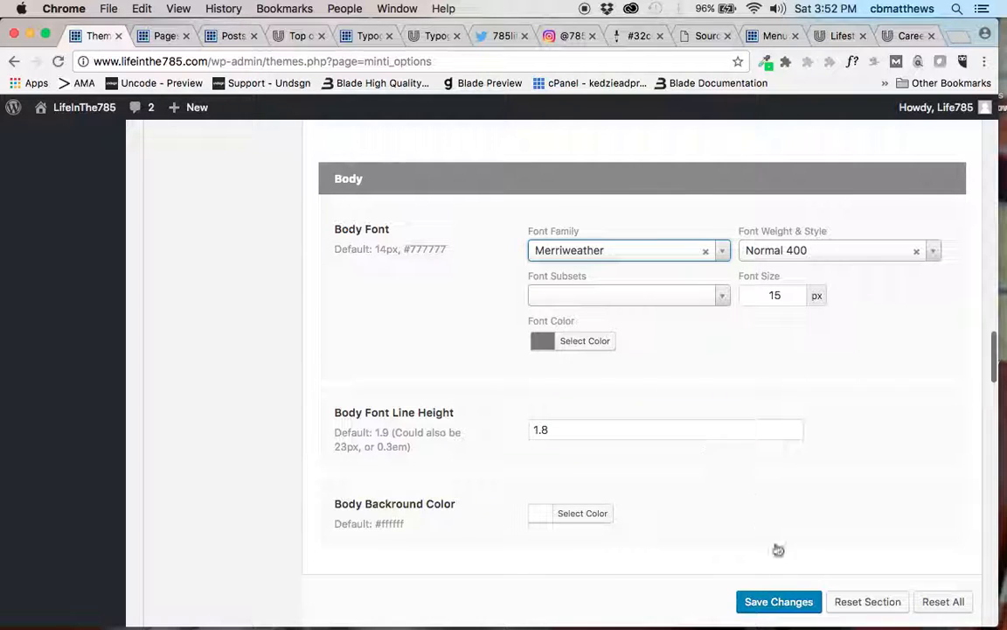
{"action": "left_click", "coordinate": [770, 601]}
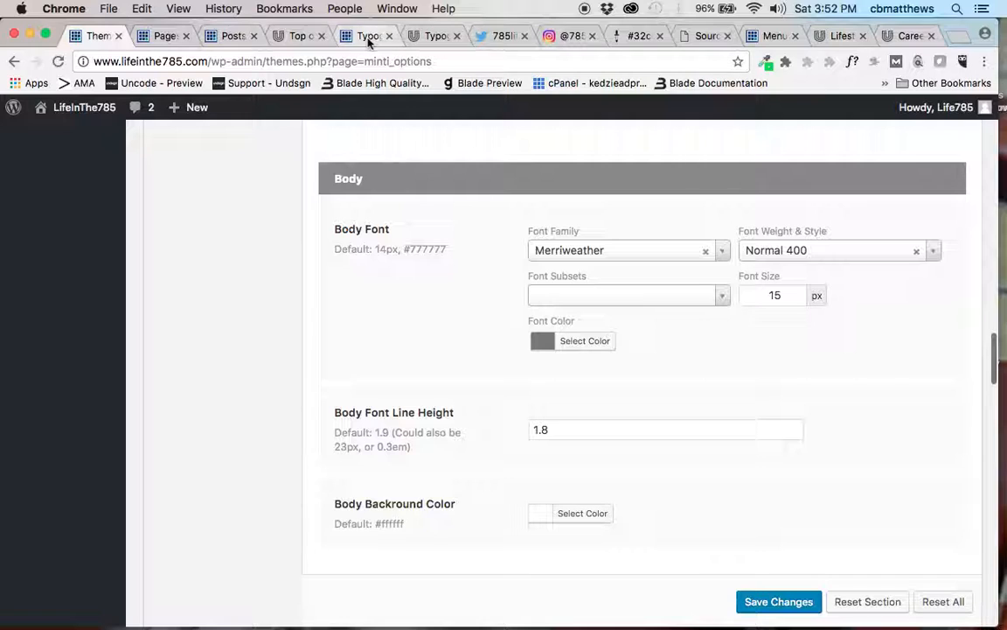
Reload the site's Typography preview page to check the body text in the Merriweather font
{"action": "left_click", "coordinate": [366, 35]}
{"action": "left_click", "coordinate": [338, 62]}
{"action": "key", "text": "Return"}
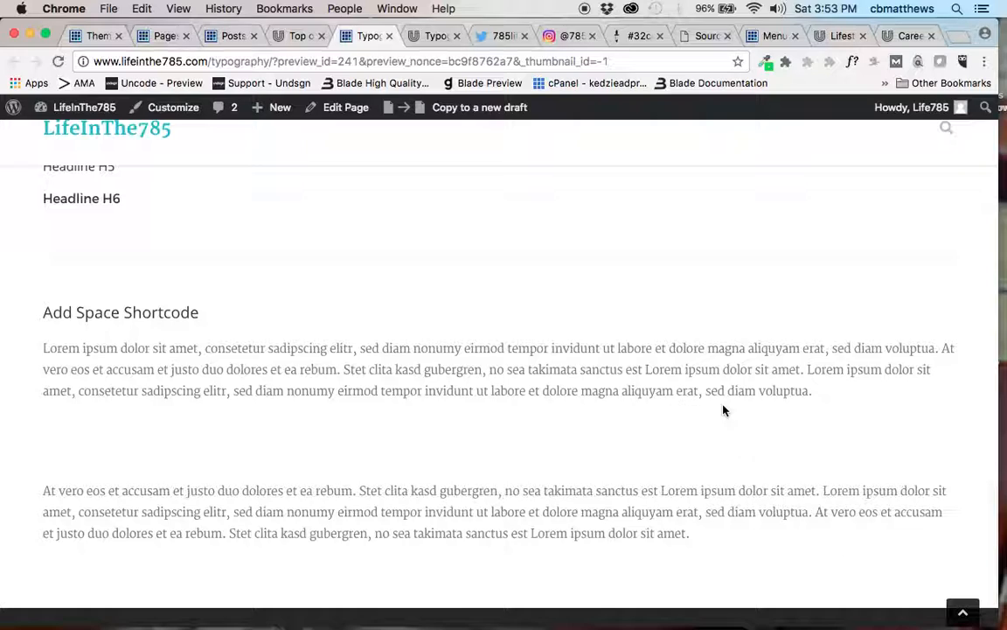
Set the Body Font family back to Open Sans in the theme options
{"action": "left_click", "coordinate": [97, 39]}
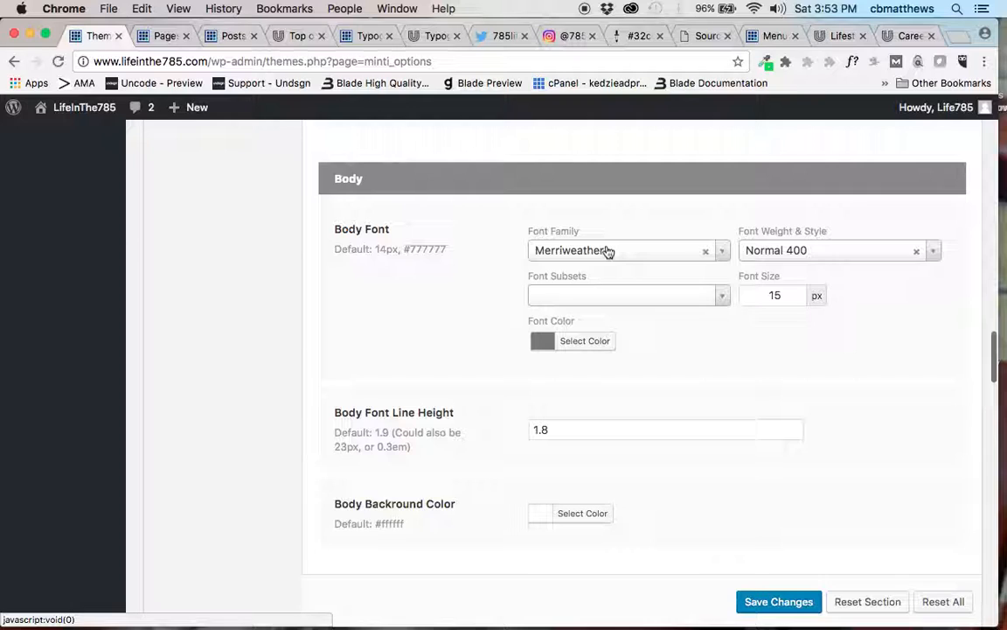
{"action": "left_click", "coordinate": [719, 252]}
{"action": "type", "text": "open"}
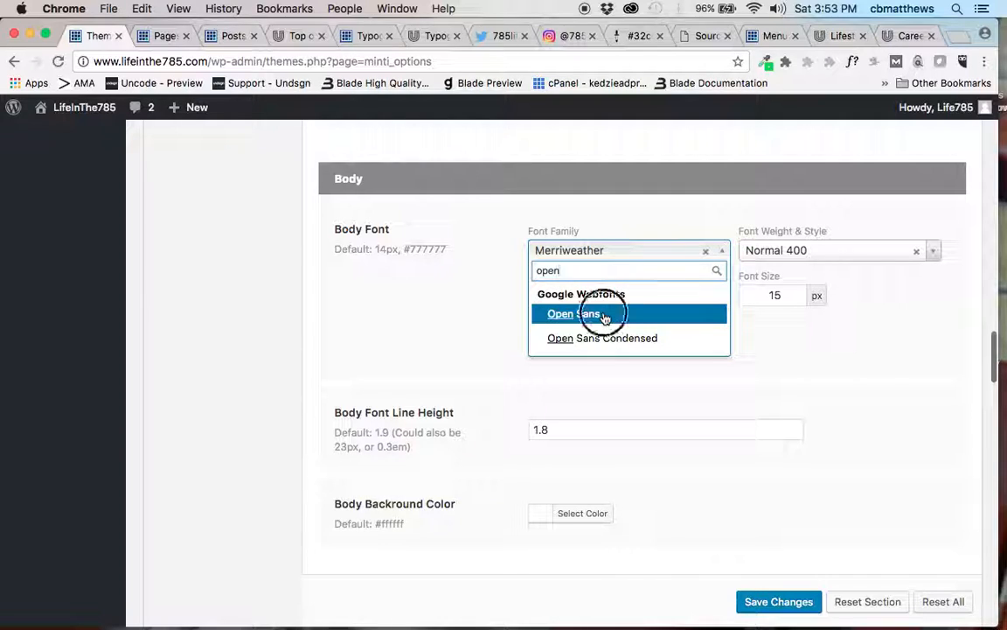
{"action": "left_click", "coordinate": [557, 318]}
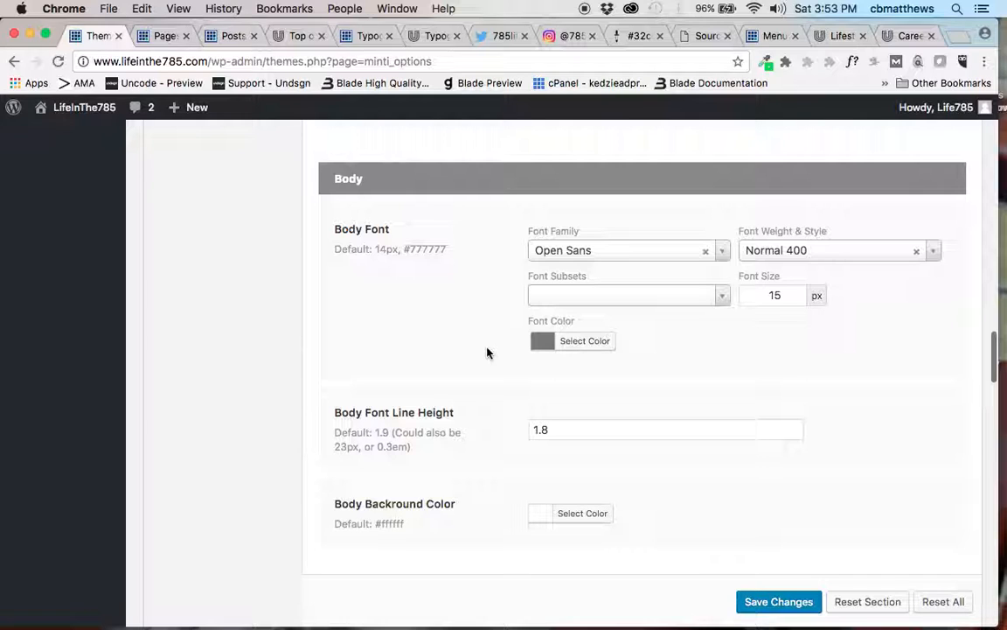
Compare the Footer background, border and headline font options with the footer of the 18 Going on 30 Careers page
{"action": "scroll", "coordinate": [488, 352], "scroll_direction": "down", "scroll_amount": 4}
{"action": "scroll", "coordinate": [488, 353], "scroll_direction": "down", "scroll_amount": 2}
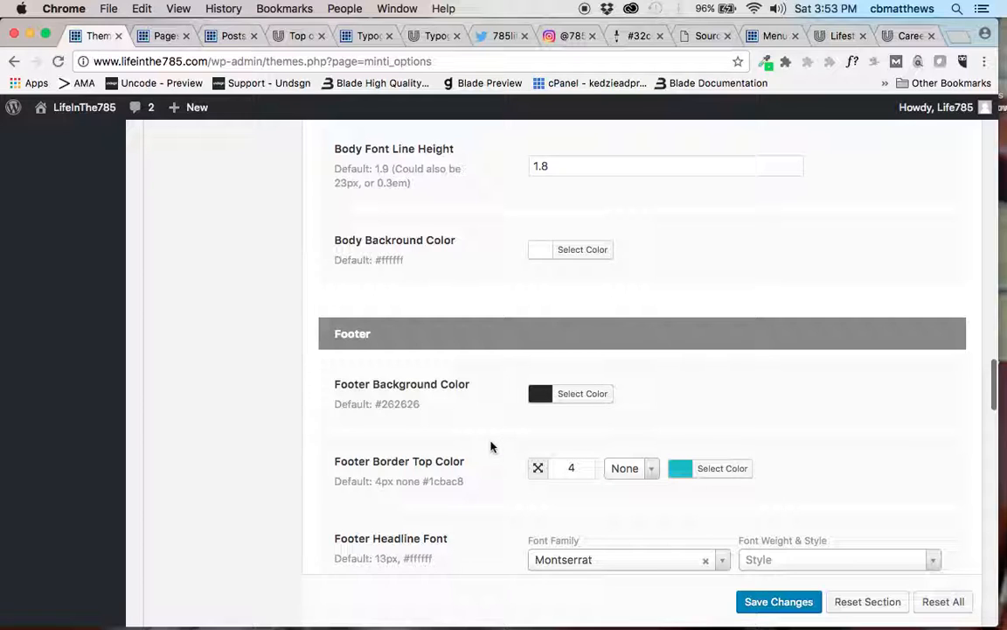
{"action": "scroll", "coordinate": [491, 446], "scroll_direction": "down", "scroll_amount": 2}
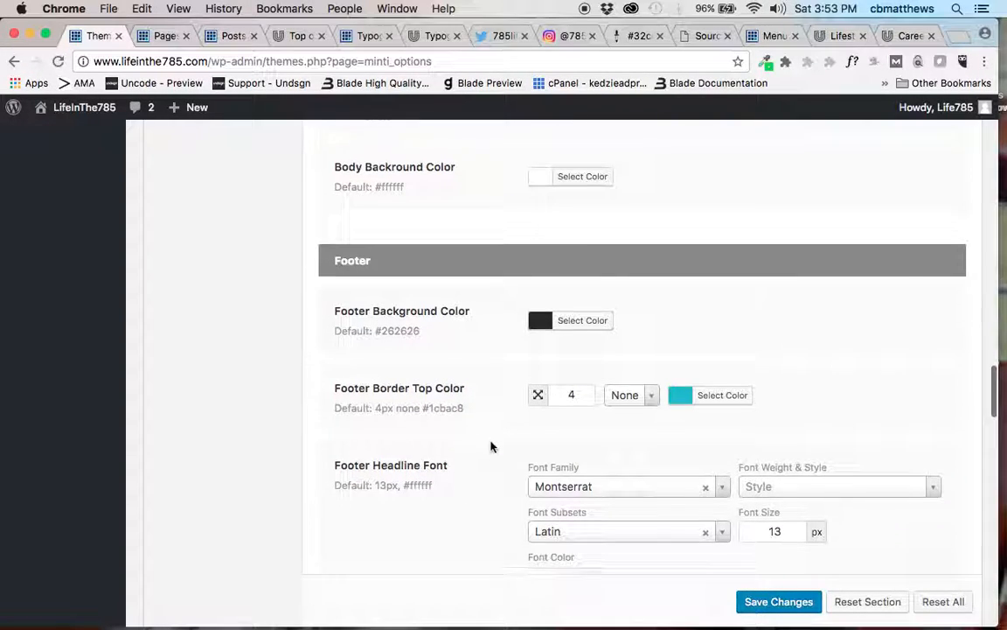
{"action": "left_click", "coordinate": [908, 35]}
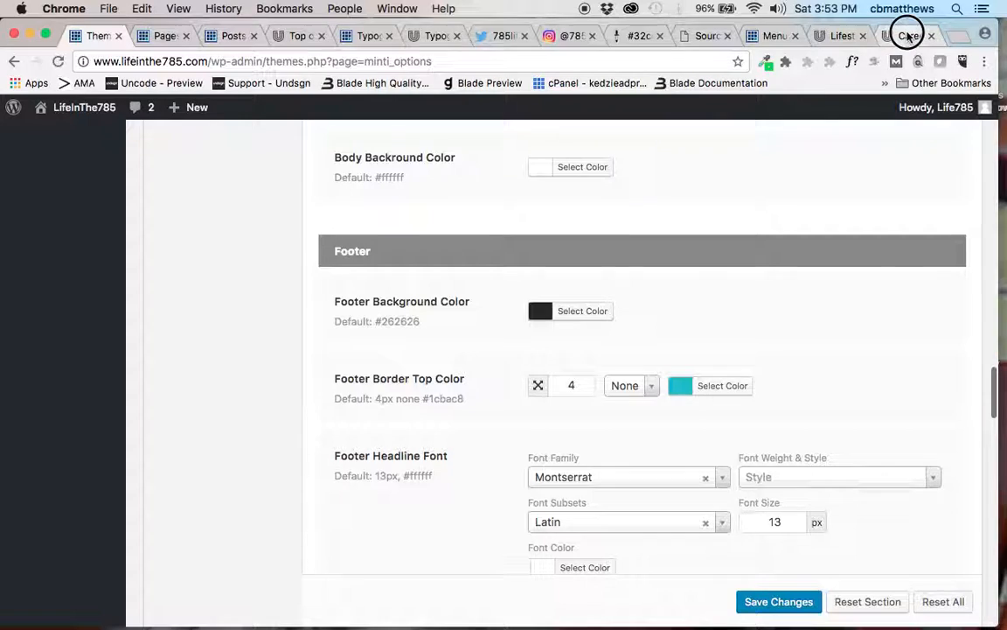
{"action": "scroll", "coordinate": [580, 492], "scroll_direction": "down", "scroll_amount": 10}
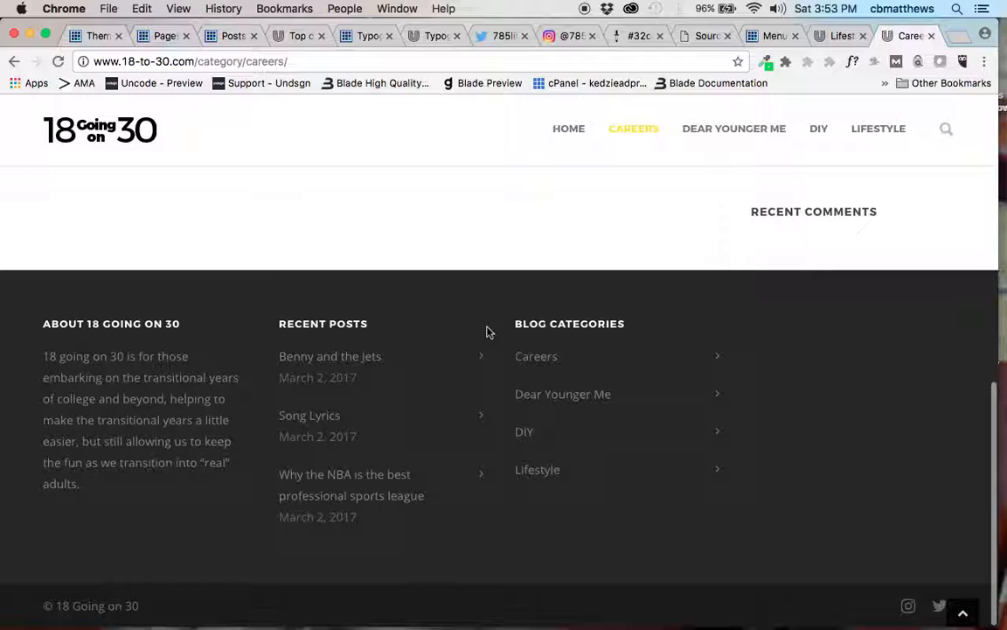
{"action": "left_click", "coordinate": [92, 35]}
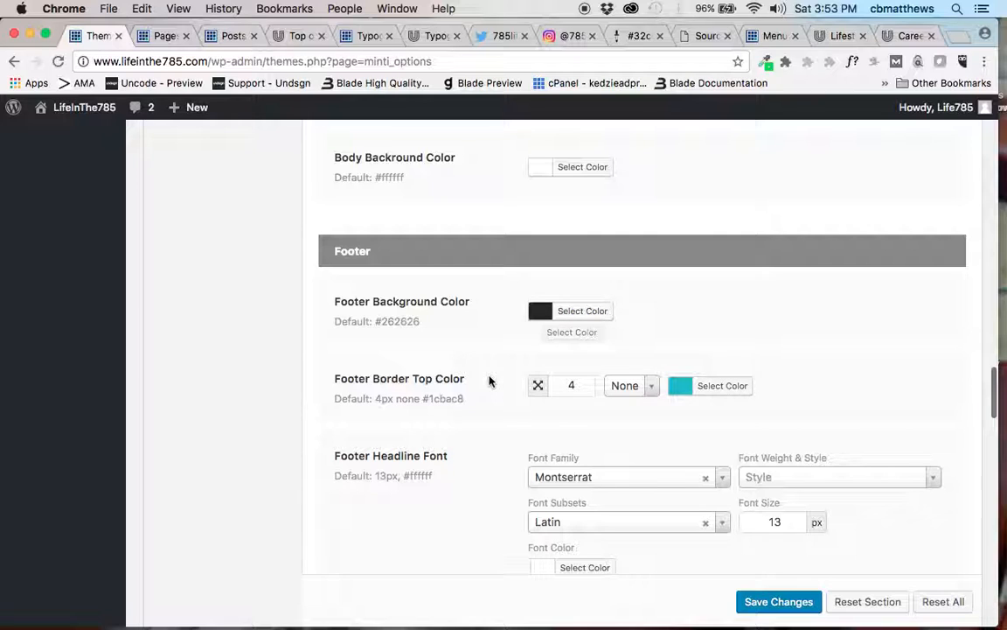
{"action": "left_click", "coordinate": [908, 35]}
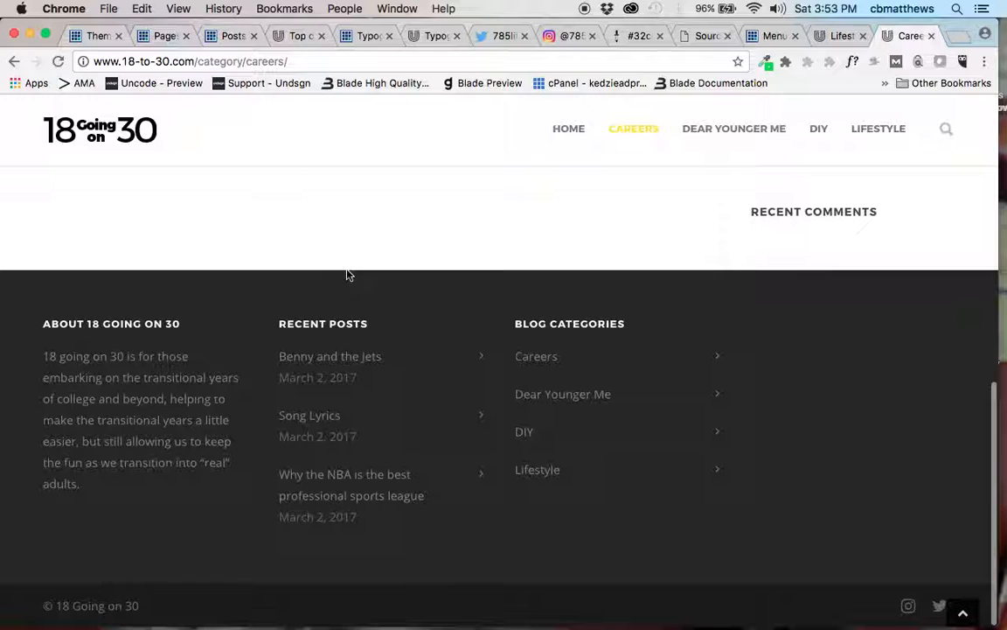
{"action": "left_click", "coordinate": [90, 37]}
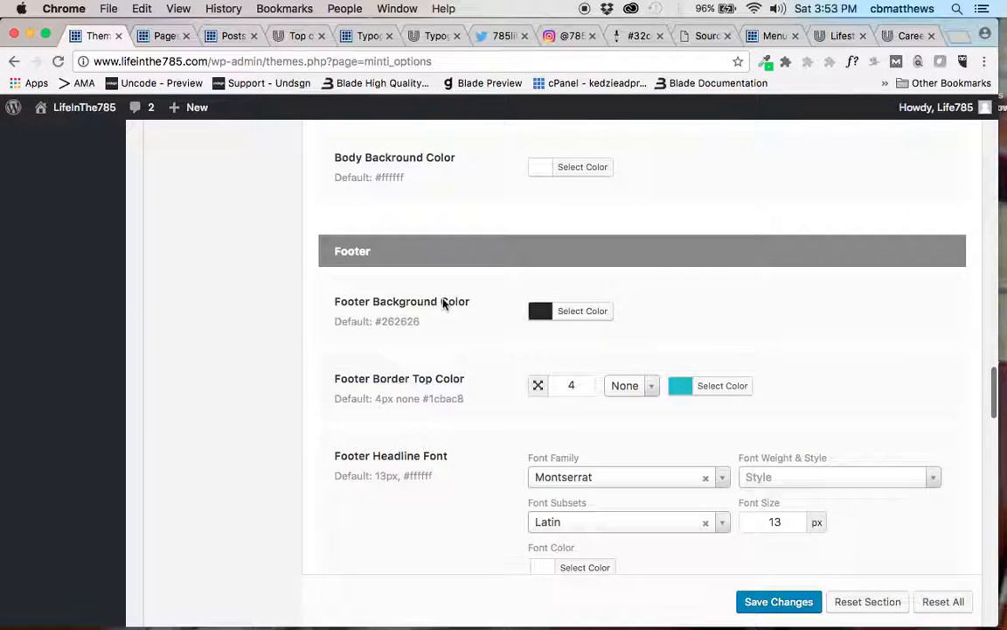
Set the Footer Border Top style to Solid and its color to #32cd32
{"action": "left_click", "coordinate": [635, 389]}
{"action": "left_click", "coordinate": [626, 430]}
{"action": "left_click", "coordinate": [681, 394]}
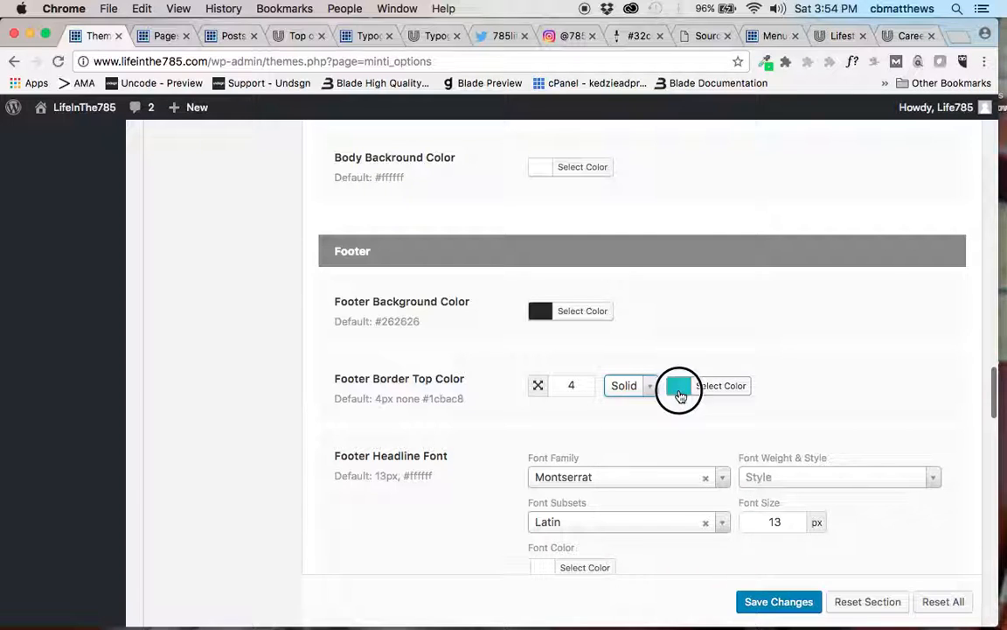
{"action": "left_click", "coordinate": [781, 382]}
{"action": "triple_click", "coordinate": [780, 382]}
{"action": "type", "text": "#32cd32"}
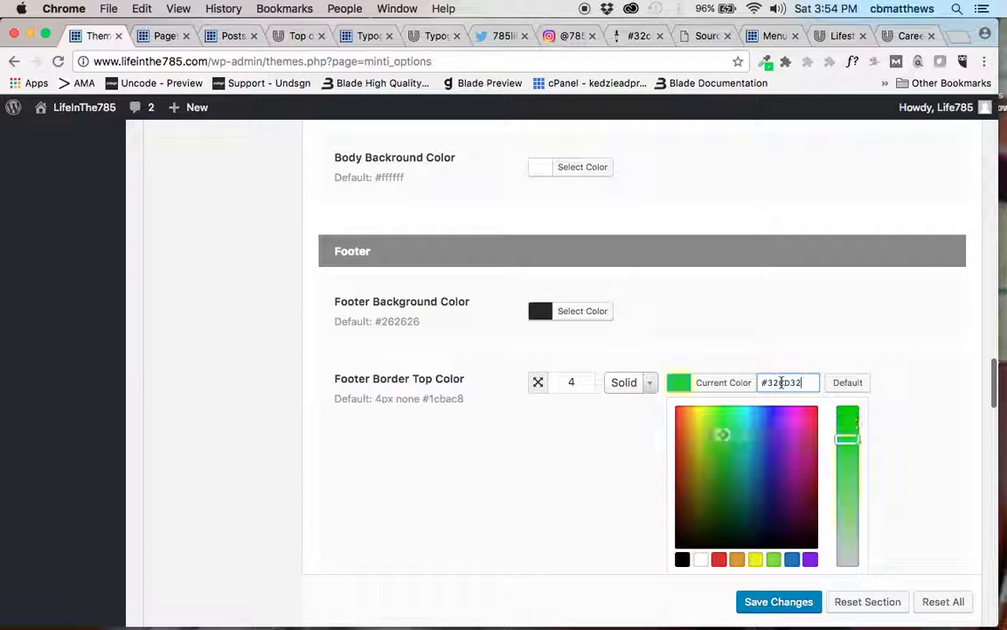
{"action": "left_click", "coordinate": [614, 462]}
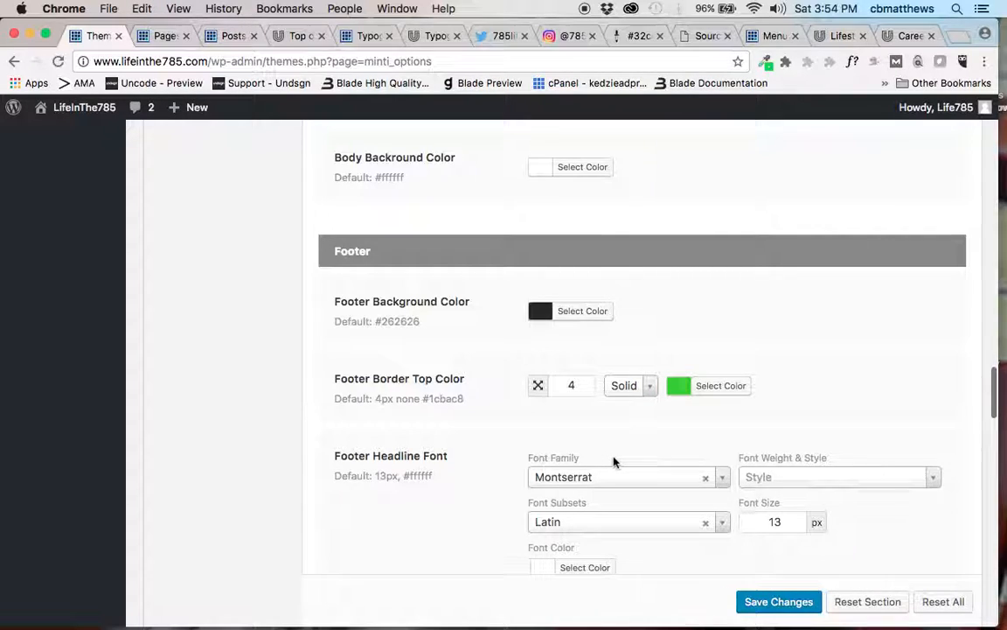
Review the remaining Footer and Copyright color options and check the footer area on the Typography preview page
{"action": "scroll", "coordinate": [614, 462], "scroll_direction": "down", "scroll_amount": 3}
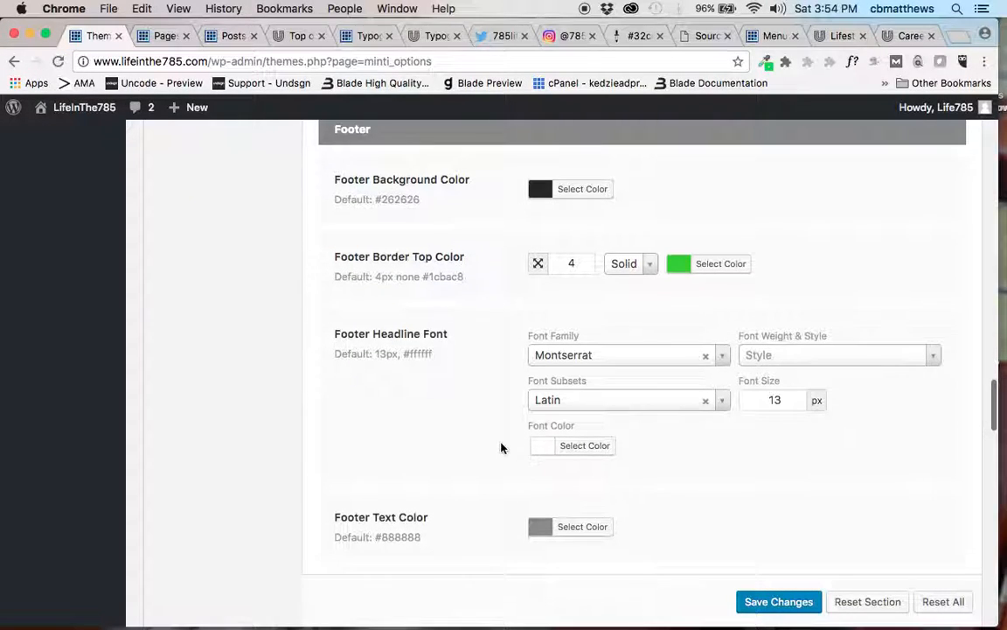
{"action": "scroll", "coordinate": [501, 447], "scroll_direction": "down", "scroll_amount": 4}
{"action": "scroll", "coordinate": [501, 448], "scroll_direction": "down", "scroll_amount": 10}
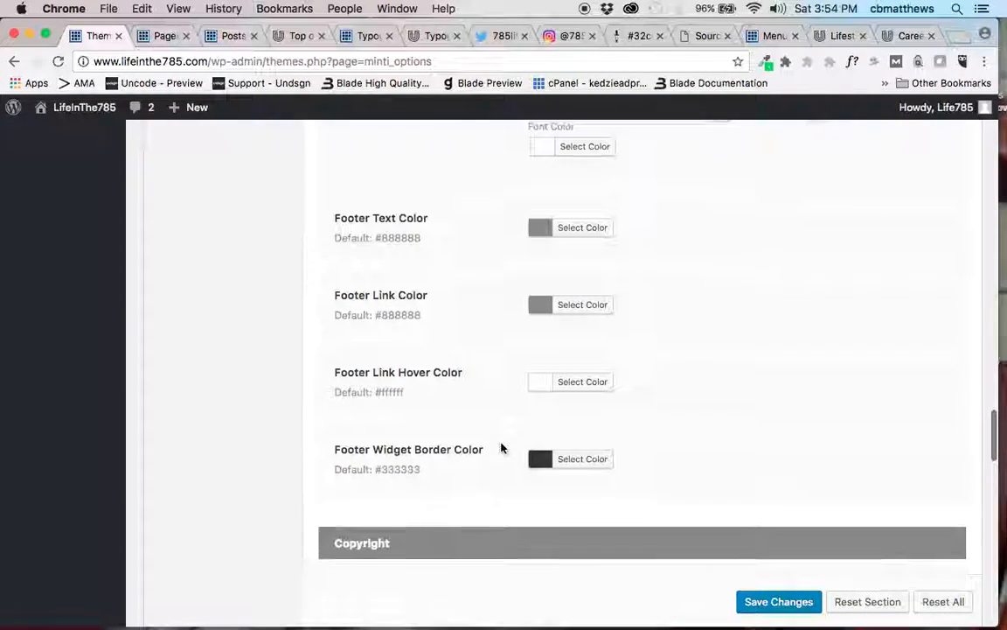
{"action": "scroll", "coordinate": [501, 448], "scroll_direction": "down", "scroll_amount": 5}
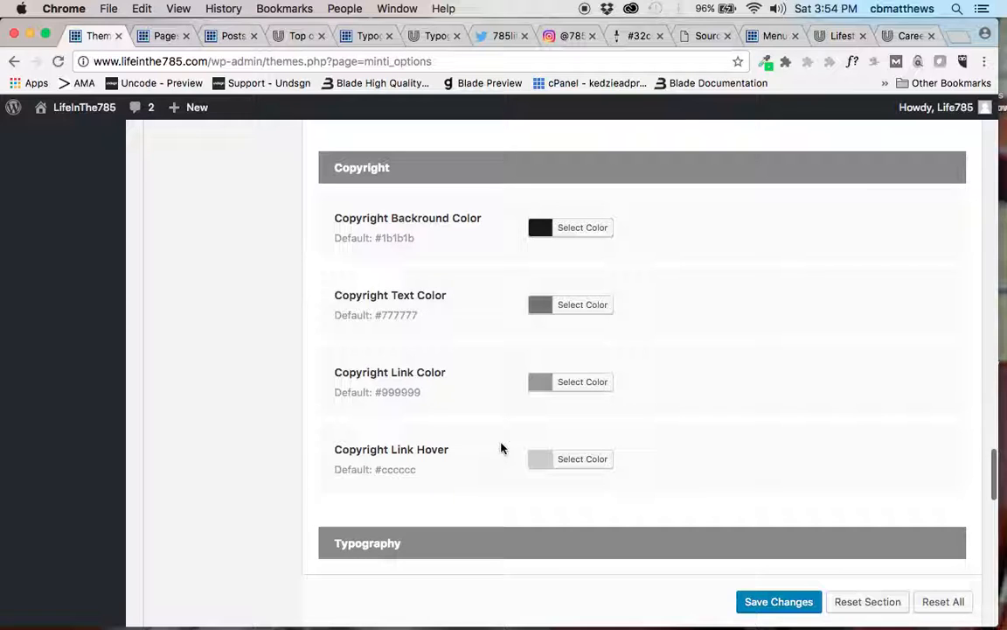
{"action": "scroll", "coordinate": [501, 448], "scroll_direction": "down", "scroll_amount": 6}
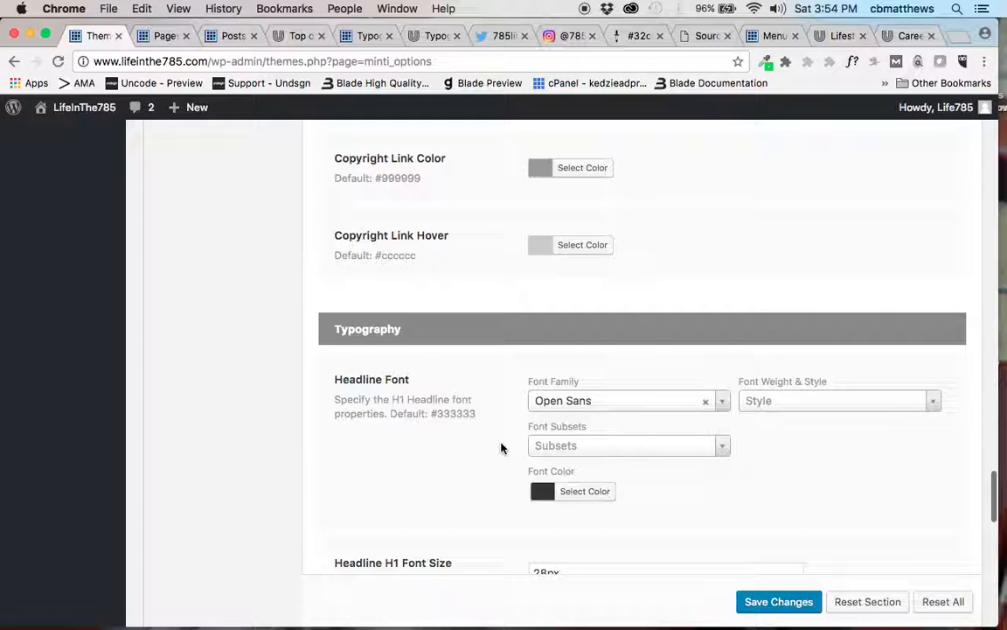
{"action": "left_click", "coordinate": [369, 39]}
{"action": "scroll", "coordinate": [329, 437], "scroll_direction": "down", "scroll_amount": 5}
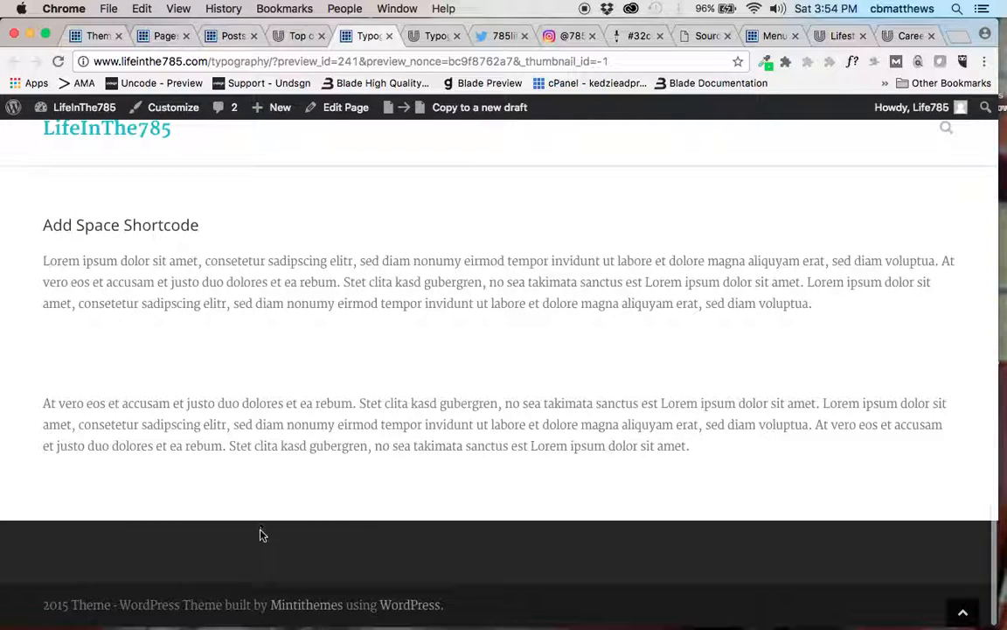
{"action": "left_click", "coordinate": [98, 36]}
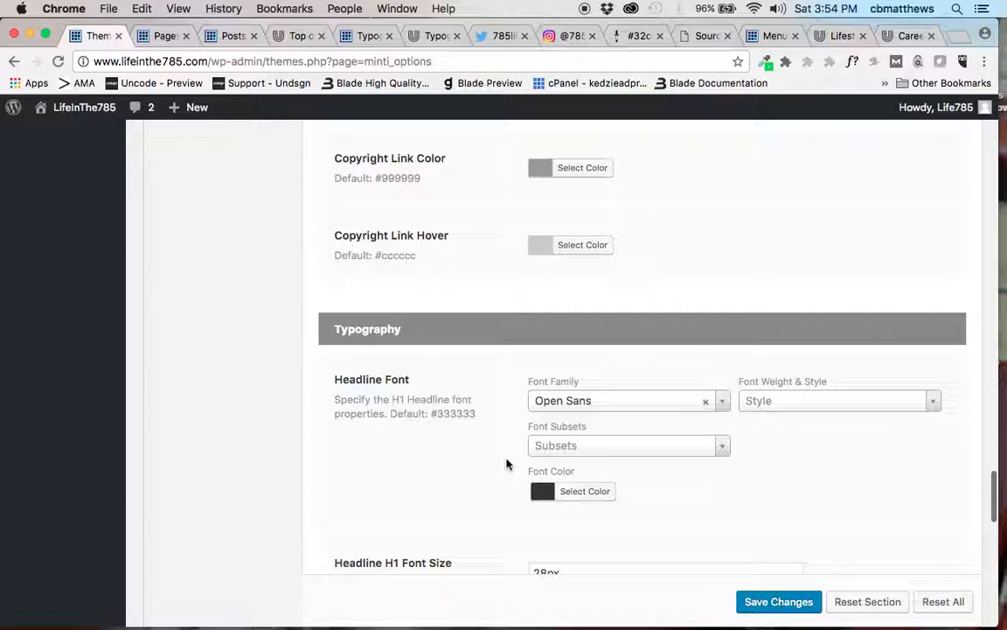
Set the Headline Font weight and style to Bold 700 in the Typography section
{"action": "scroll", "coordinate": [506, 464], "scroll_direction": "up", "scroll_amount": 1}
{"action": "scroll", "coordinate": [506, 464], "scroll_direction": "down", "scroll_amount": 1}
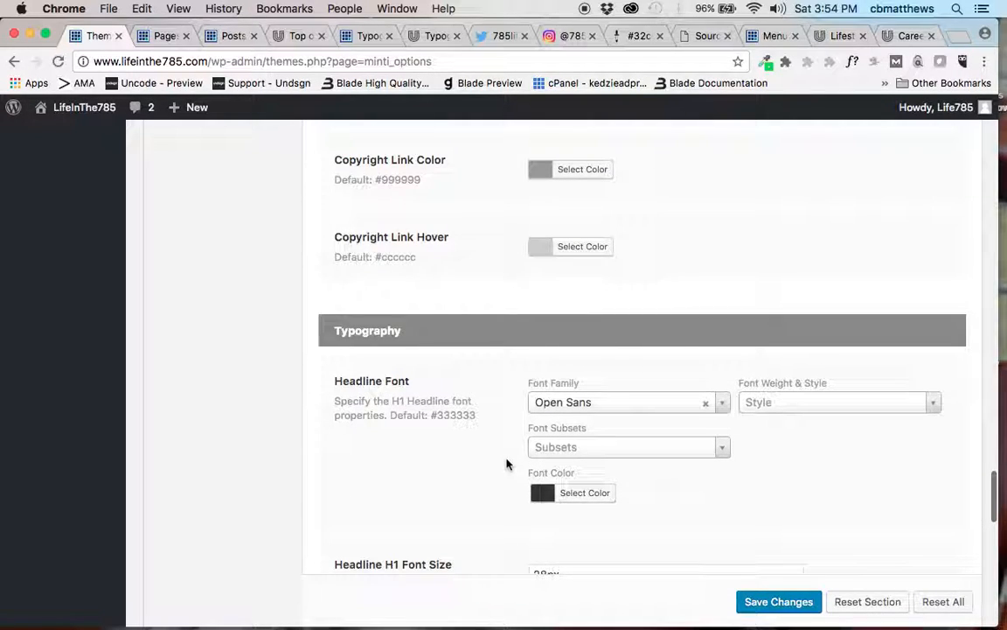
{"action": "scroll", "coordinate": [506, 463], "scroll_direction": "down", "scroll_amount": 1}
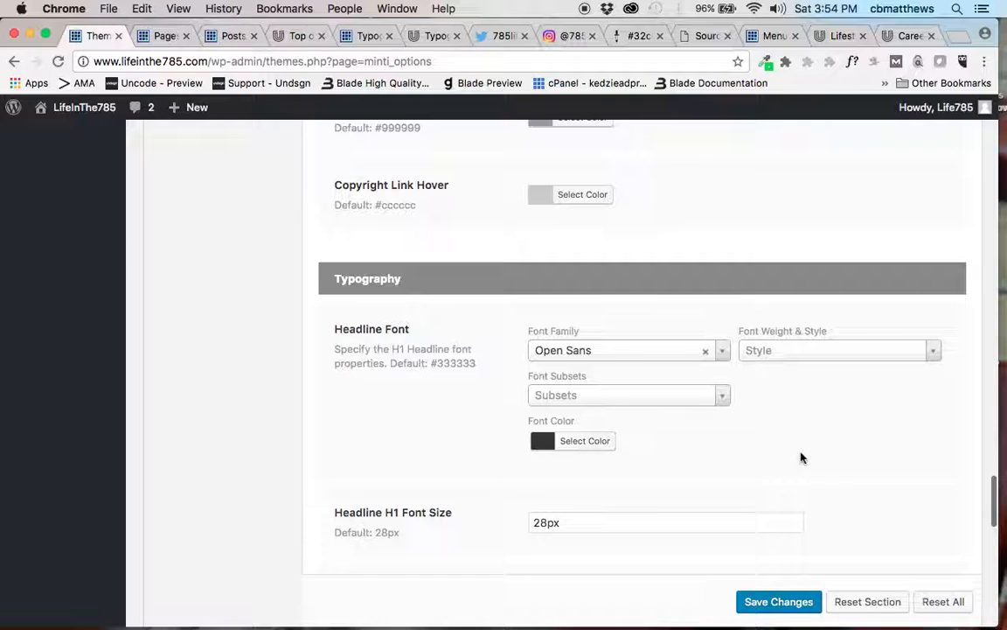
{"action": "left_click", "coordinate": [813, 354]}
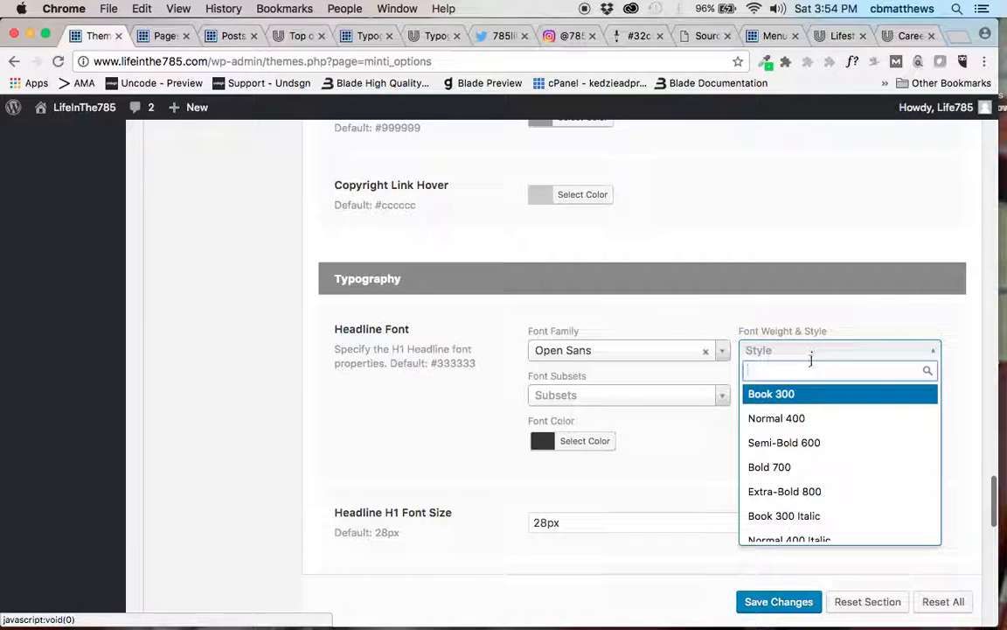
{"action": "scroll", "coordinate": [807, 498], "scroll_direction": "down", "scroll_amount": 1}
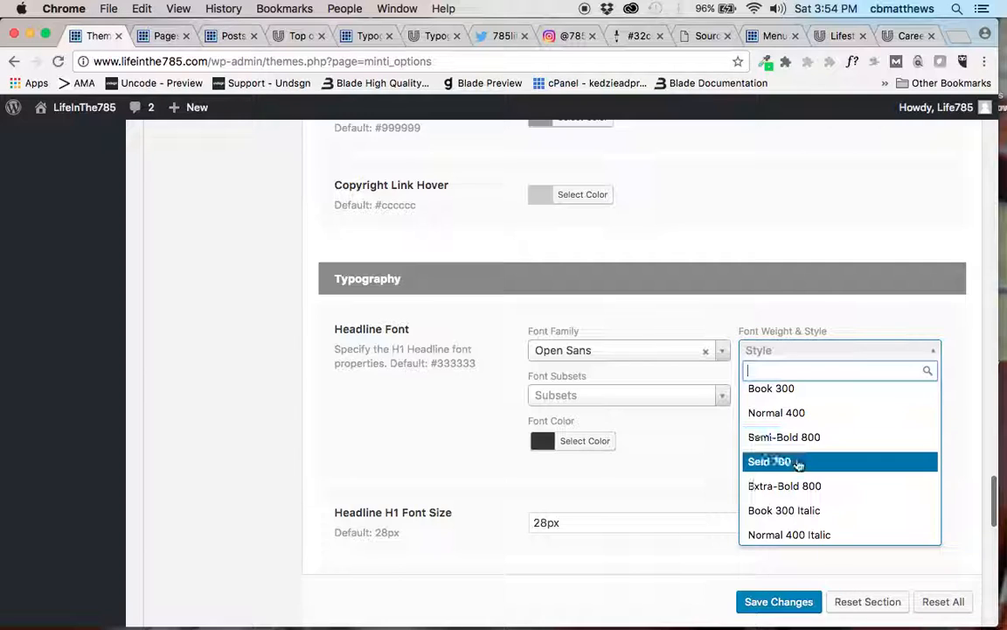
{"action": "left_click", "coordinate": [798, 466]}
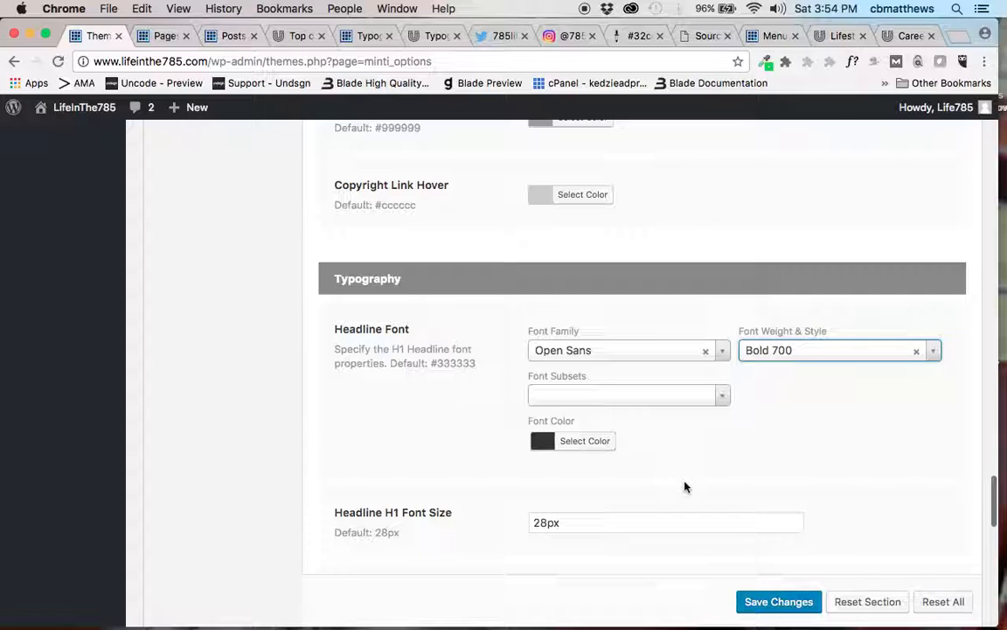
Set the Headline H1 Font Size to 50px
{"action": "scroll", "coordinate": [686, 484], "scroll_direction": "down", "scroll_amount": 3}
{"action": "scroll", "coordinate": [686, 485], "scroll_direction": "down", "scroll_amount": 3}
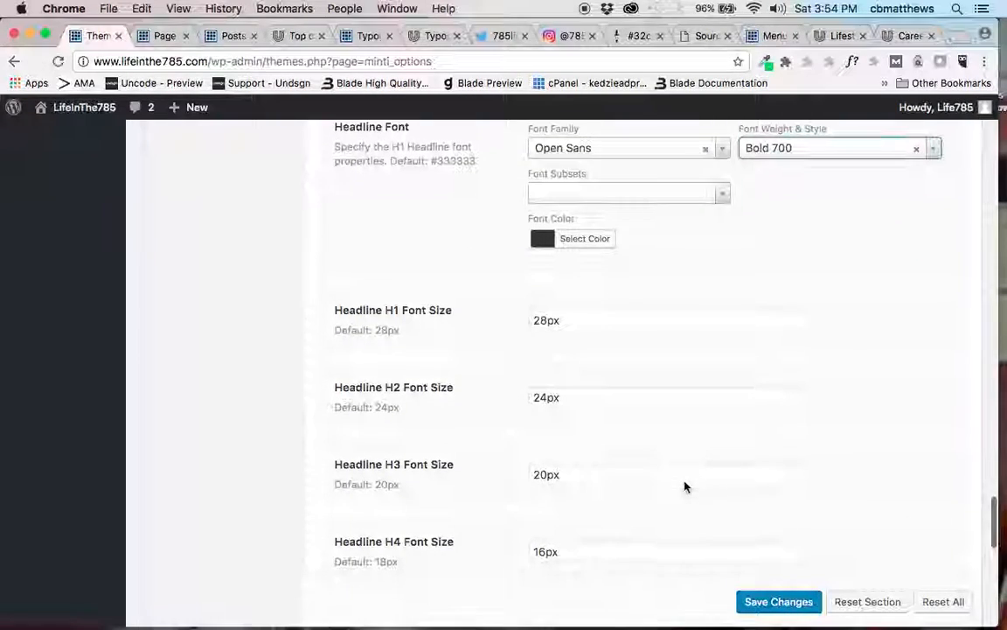
{"action": "double_click", "coordinate": [537, 320]}
{"action": "type", "text": "50px"}
{"action": "key", "text": "Tab"}
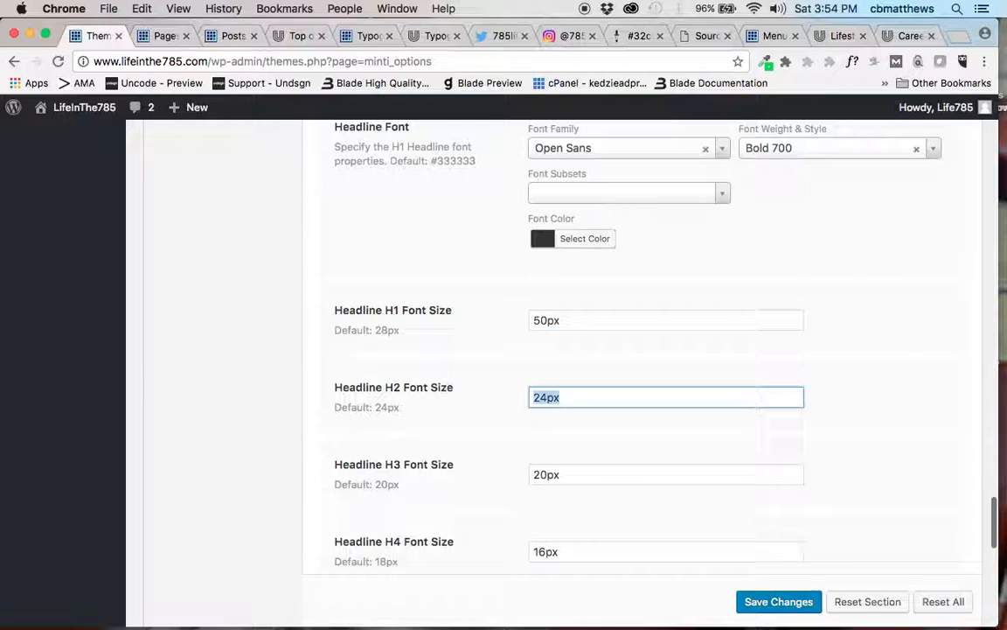
Set the Headline H2 Font Size to 36px and the Headline H3 Font Size to 20px
{"action": "type", "text": "36"}
{"action": "key", "text": "Tab"}
{"action": "type", "text": "2"}
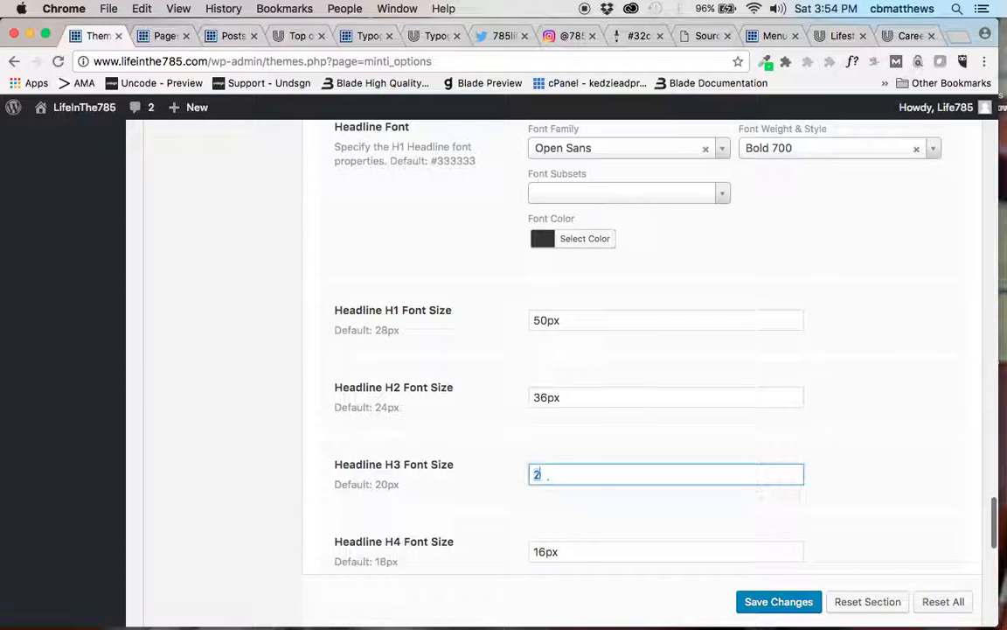
{"action": "key", "text": "BackSpace"}
{"action": "key", "text": "BackSpace"}
Set the Headline H4 Font Size to 18px and the Headline H6 Font Size to 15px
{"action": "scroll", "coordinate": [501, 410], "scroll_direction": "down", "scroll_amount": 2}
{"action": "double_click", "coordinate": [540, 438]}
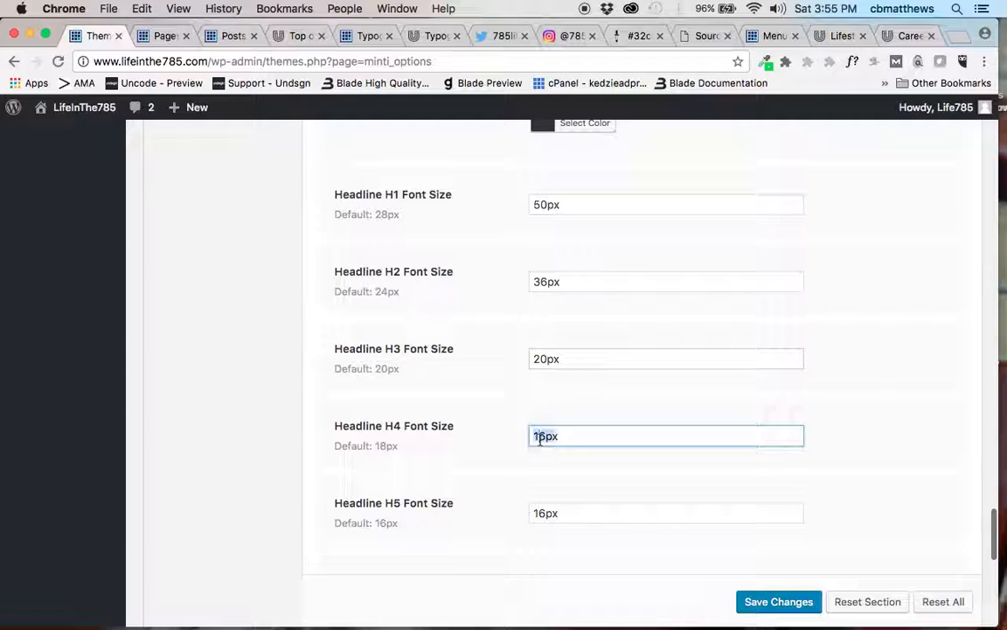
{"action": "type", "text": "1"}
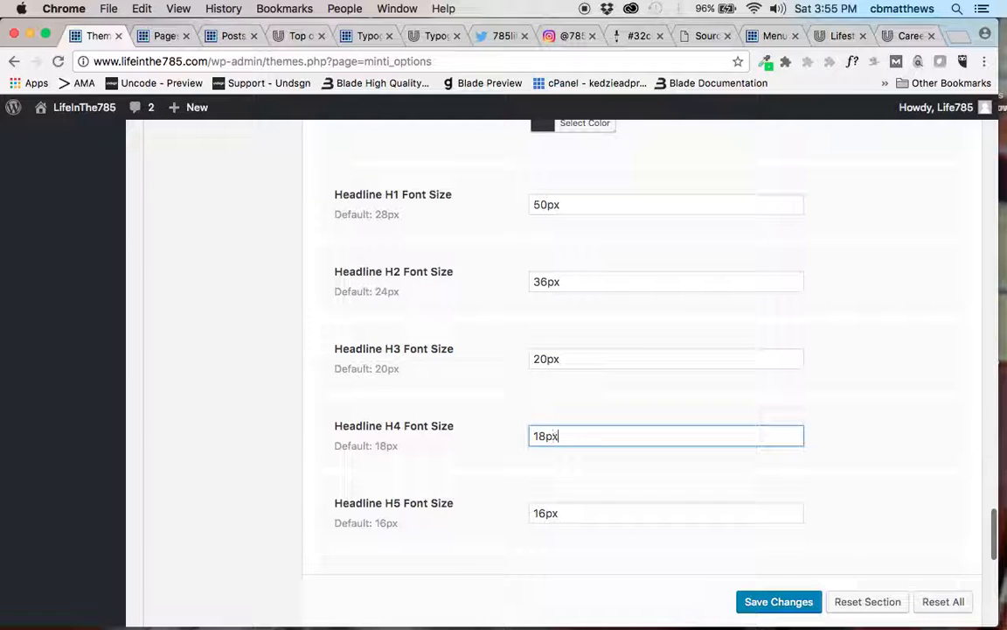
{"action": "left_click", "coordinate": [509, 484]}
{"action": "scroll", "coordinate": [508, 484], "scroll_direction": "down", "scroll_amount": 2}
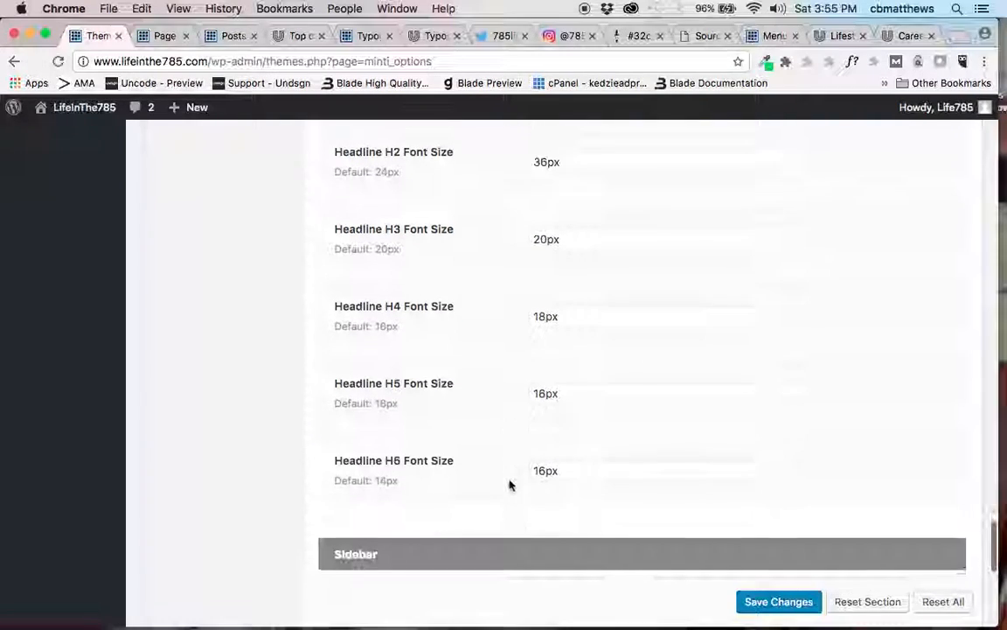
{"action": "left_click", "coordinate": [546, 466]}
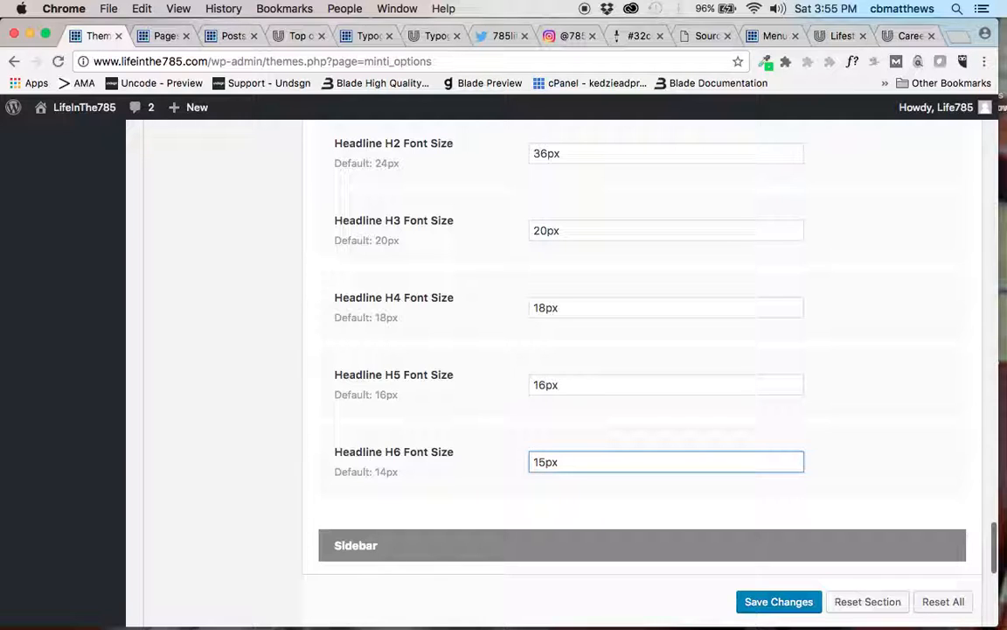
Review the Sidebar font and border options and compare them with the sidebar on the 18-to-30.com Careers page
{"action": "scroll", "coordinate": [423, 407], "scroll_direction": "up", "scroll_amount": 2}
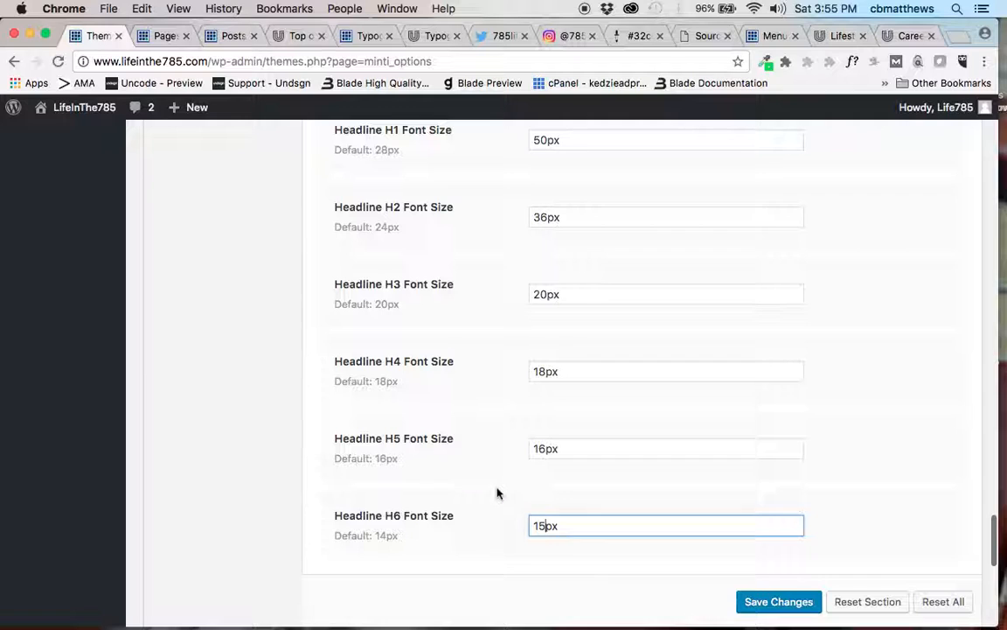
{"action": "scroll", "coordinate": [497, 490], "scroll_direction": "down", "scroll_amount": 3}
{"action": "scroll", "coordinate": [497, 490], "scroll_direction": "down", "scroll_amount": 5}
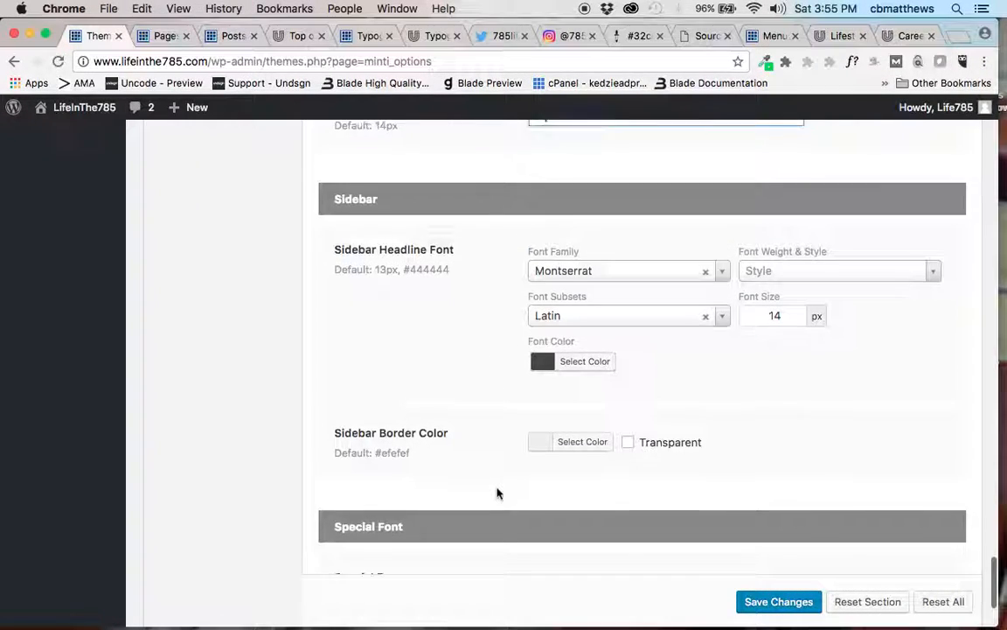
{"action": "left_click", "coordinate": [910, 36]}
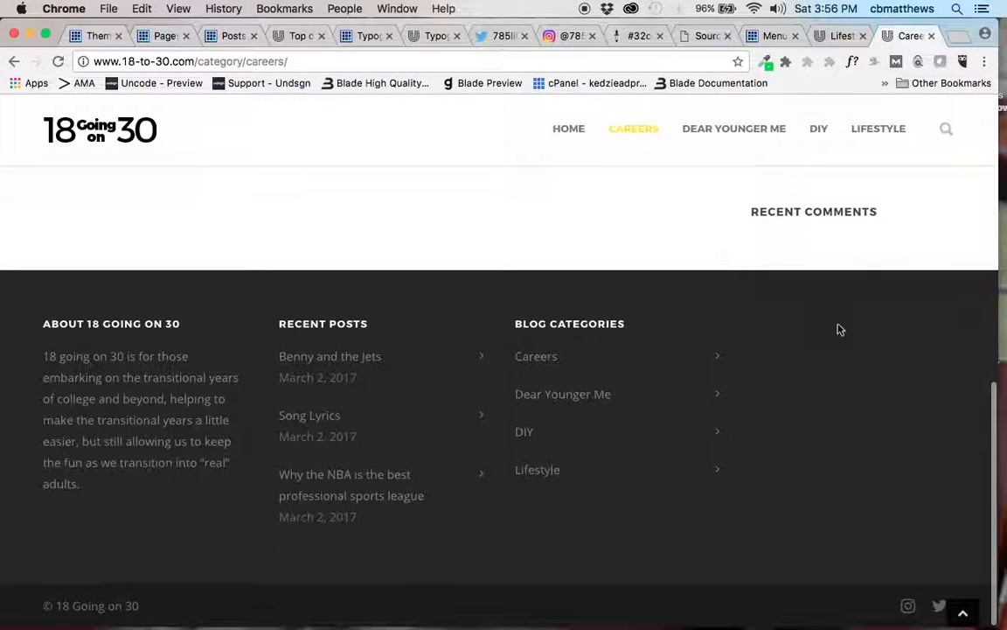
{"action": "scroll", "coordinate": [835, 277], "scroll_direction": "up", "scroll_amount": 3}
{"action": "scroll", "coordinate": [835, 277], "scroll_direction": "up", "scroll_amount": 4}
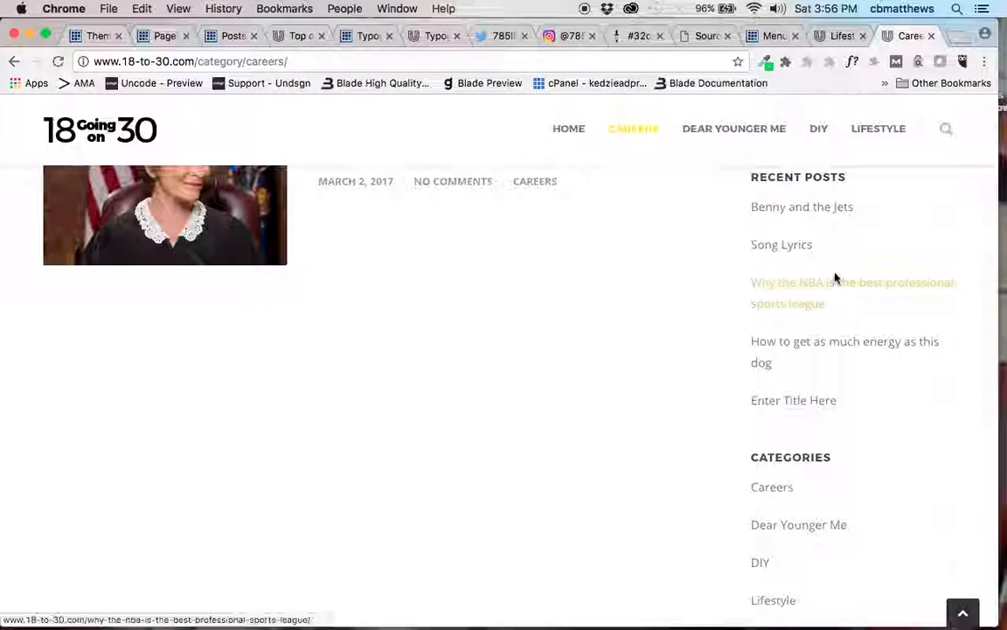
{"action": "left_click", "coordinate": [86, 36]}
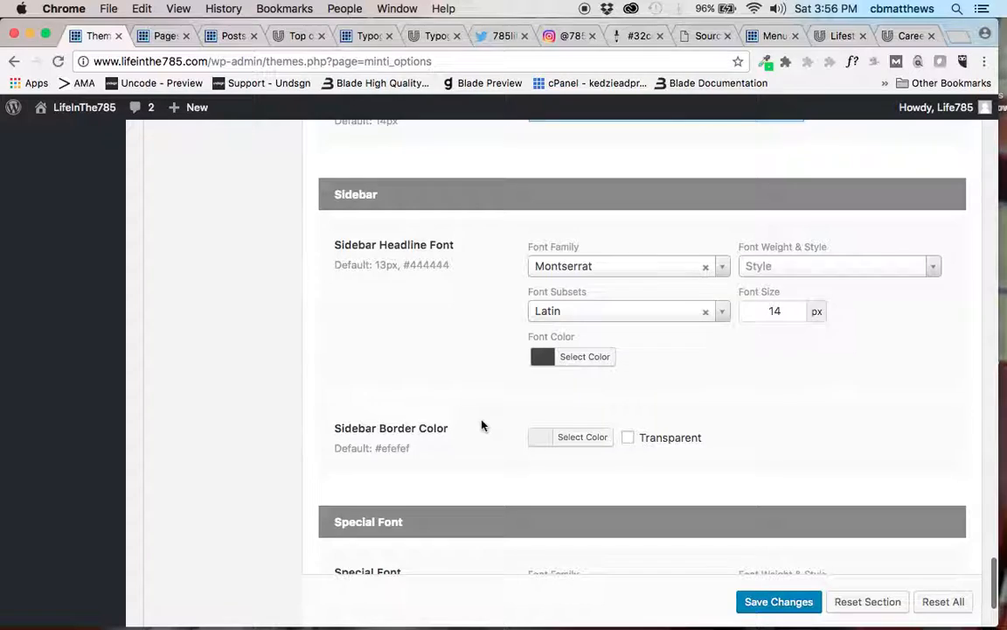
Set the Special Font weight and style to Bold 700 and save the theme option changes
{"action": "scroll", "coordinate": [481, 424], "scroll_direction": "down", "scroll_amount": 3}
{"action": "left_click", "coordinate": [776, 455]}
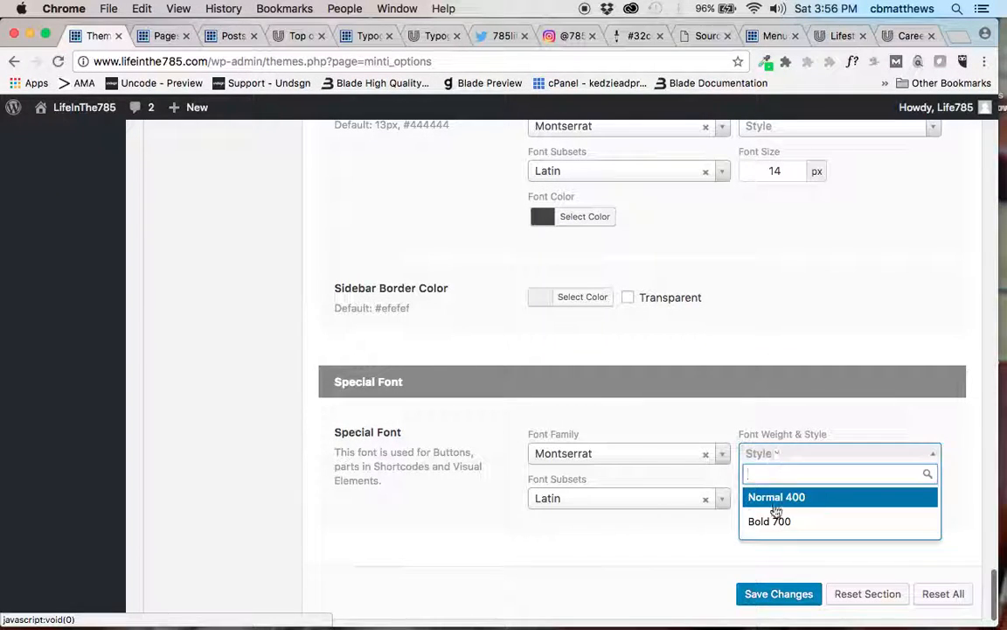
{"action": "left_click", "coordinate": [772, 525]}
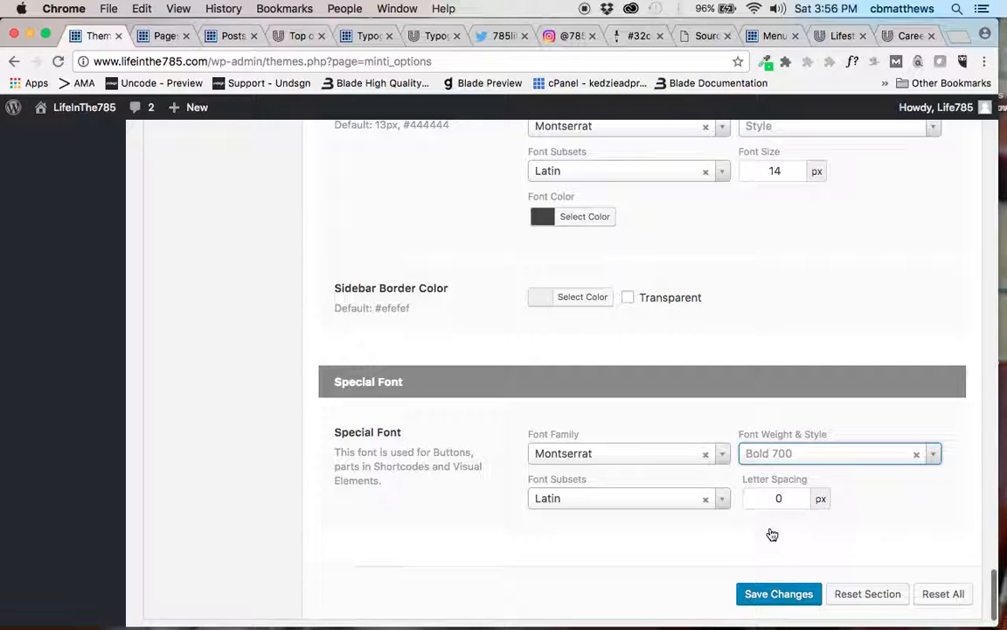
{"action": "left_click", "coordinate": [765, 594]}
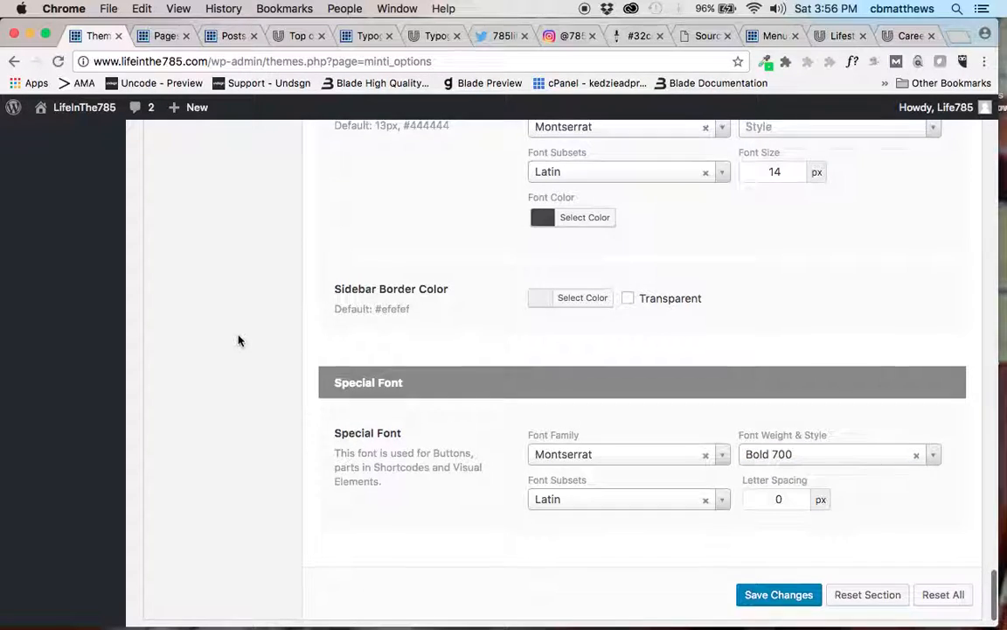
Open the Header section of the theme options and examine the available header layouts
{"action": "scroll", "coordinate": [239, 340], "scroll_direction": "up", "scroll_amount": 10}
{"action": "scroll", "coordinate": [238, 340], "scroll_direction": "up", "scroll_amount": 10}
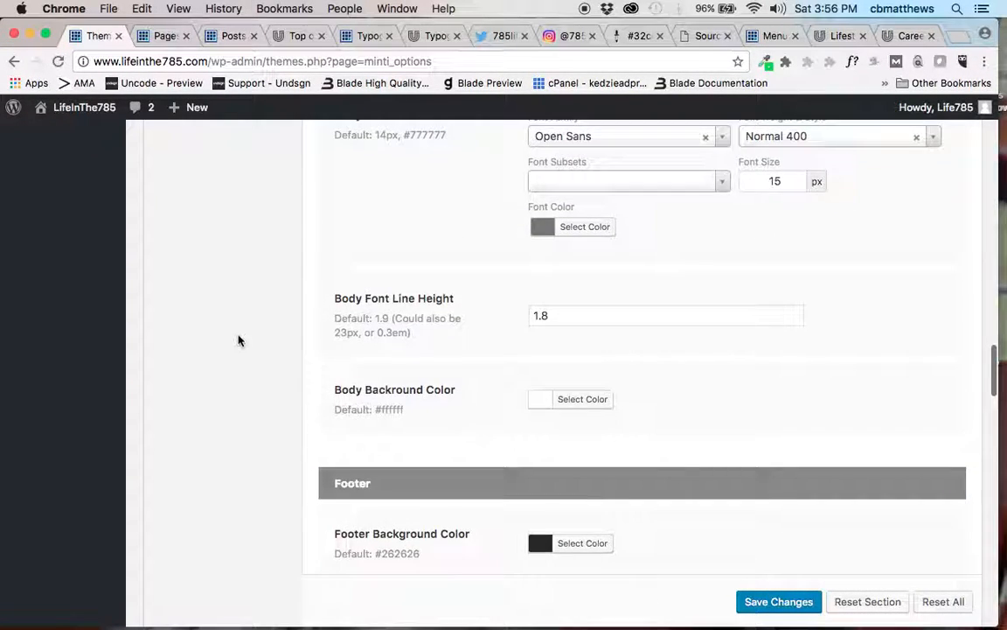
{"action": "scroll", "coordinate": [238, 340], "scroll_direction": "up", "scroll_amount": 15}
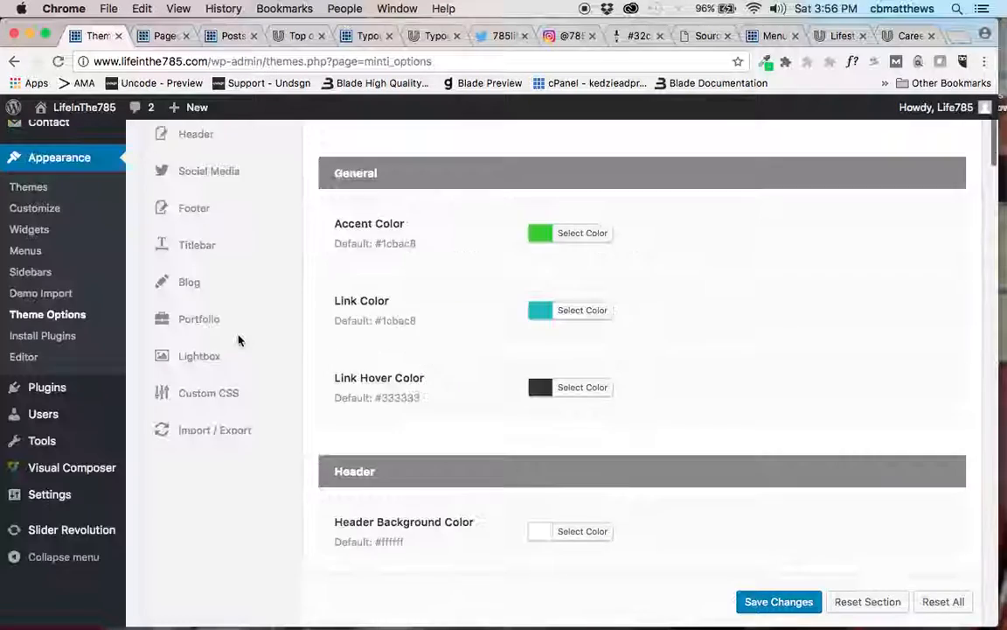
{"action": "scroll", "coordinate": [238, 340], "scroll_direction": "up", "scroll_amount": 5}
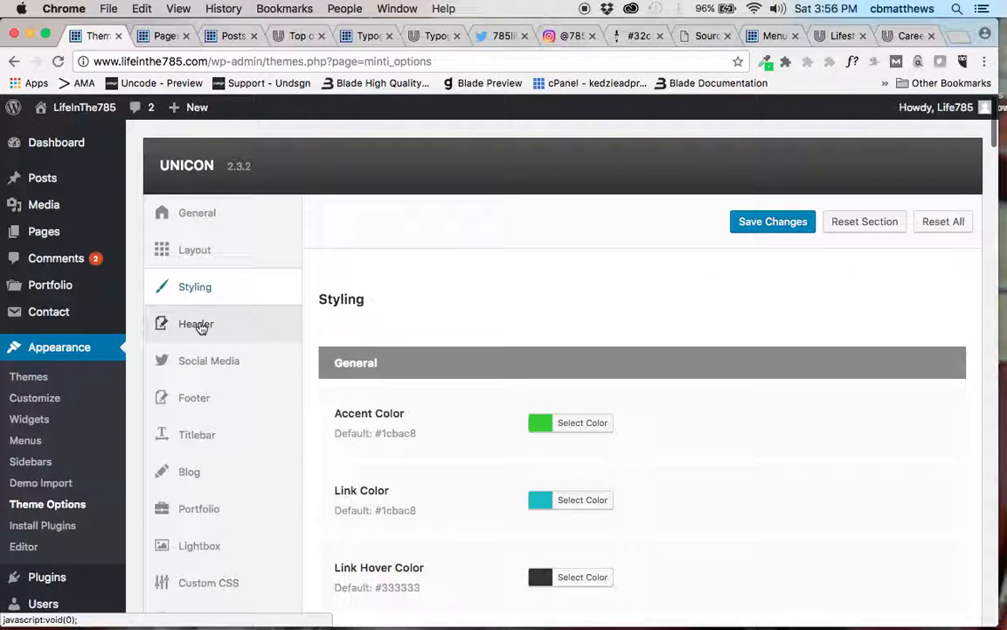
{"action": "left_click", "coordinate": [197, 324]}
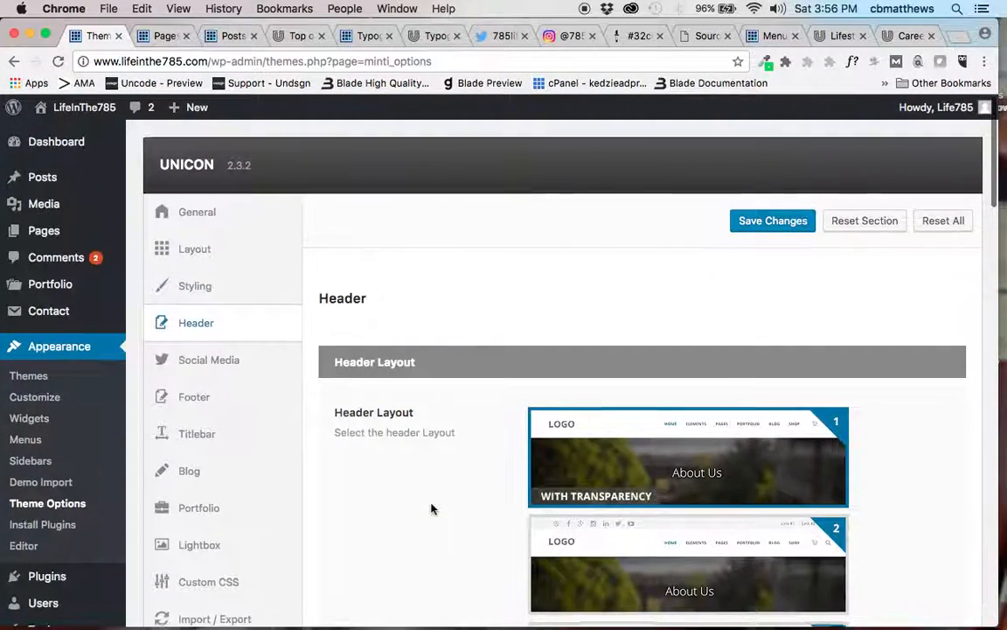
{"action": "scroll", "coordinate": [431, 508], "scroll_direction": "down", "scroll_amount": 2}
{"action": "scroll", "coordinate": [432, 508], "scroll_direction": "down", "scroll_amount": 1}
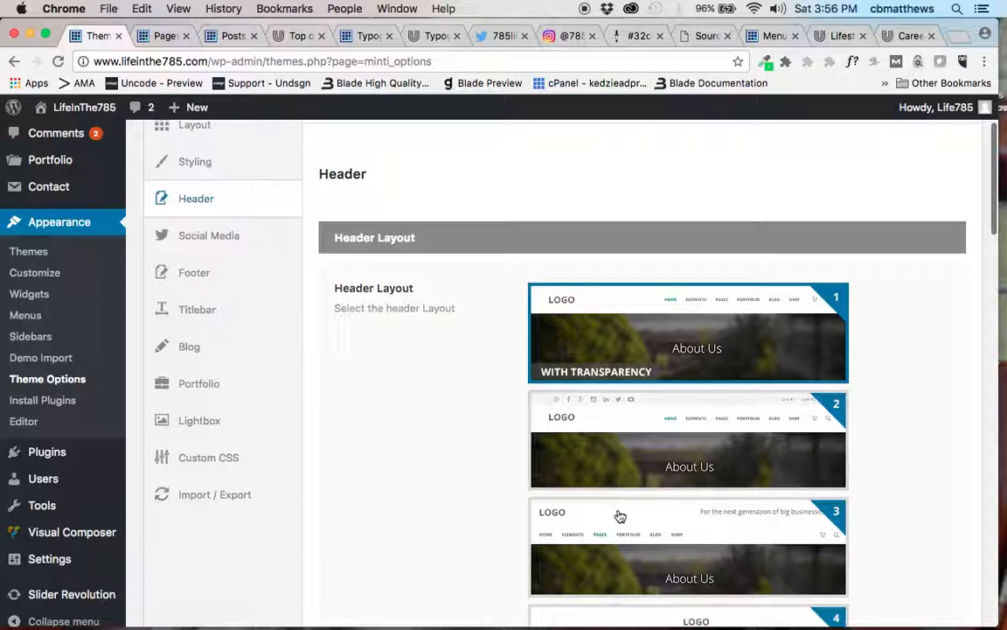
{"action": "scroll", "coordinate": [621, 516], "scroll_direction": "down", "scroll_amount": 1}
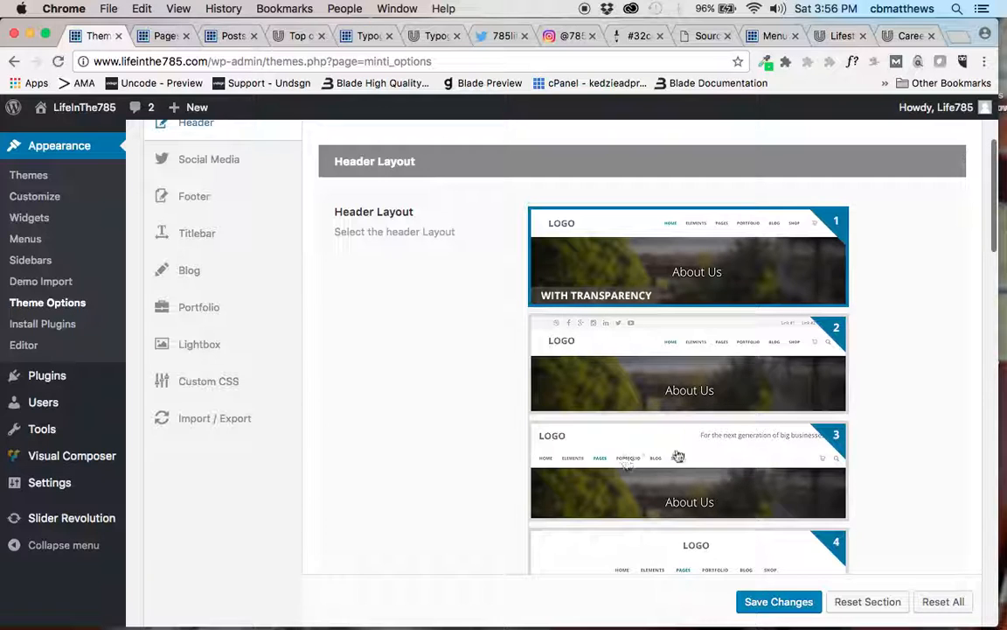
{"action": "scroll", "coordinate": [641, 506], "scroll_direction": "down", "scroll_amount": 1}
{"action": "scroll", "coordinate": [641, 506], "scroll_direction": "down", "scroll_amount": 1}
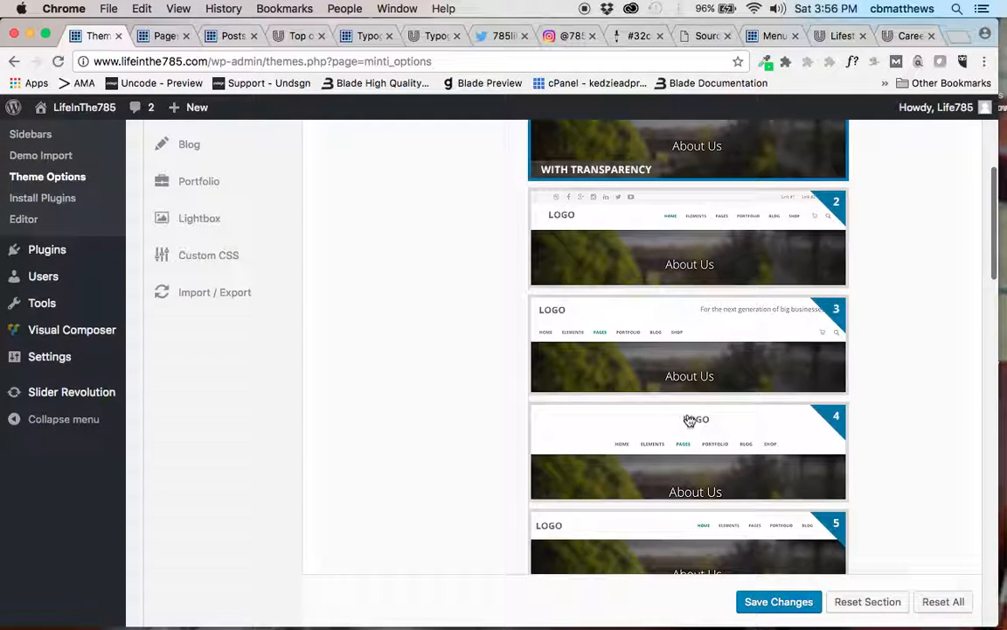
{"action": "scroll", "coordinate": [641, 488], "scroll_direction": "up", "scroll_amount": 4}
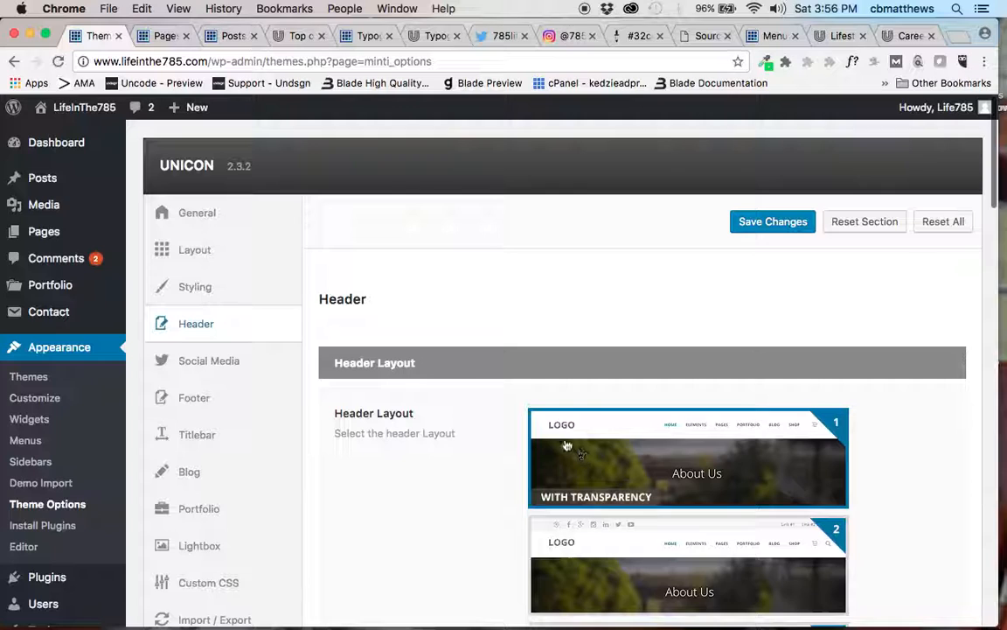
{"action": "scroll", "coordinate": [573, 464], "scroll_direction": "down", "scroll_amount": 5}
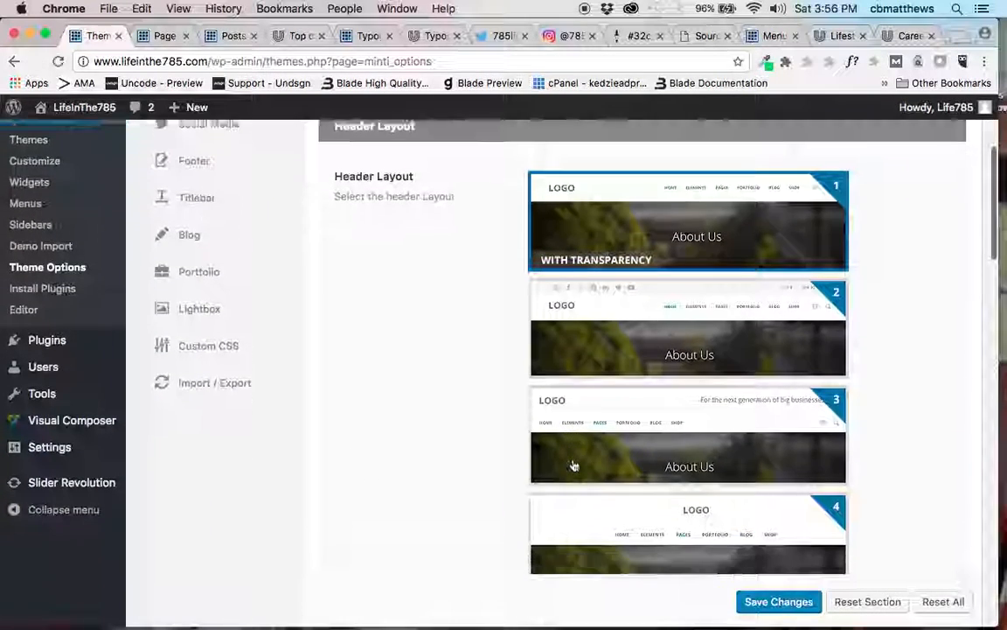
{"action": "scroll", "coordinate": [573, 465], "scroll_direction": "down", "scroll_amount": 1}
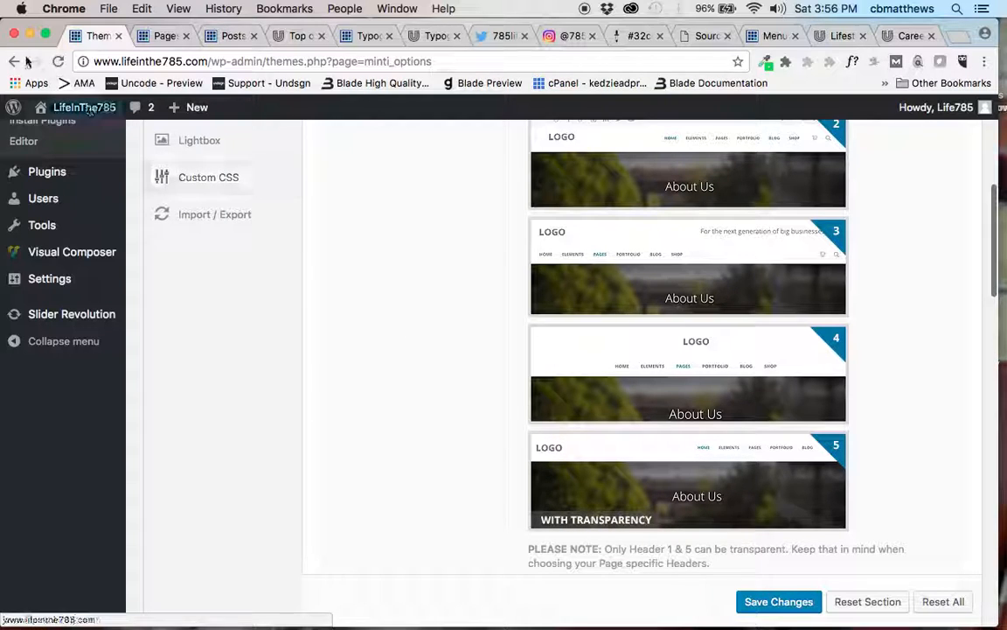
{"action": "scroll", "coordinate": [382, 301], "scroll_direction": "up", "scroll_amount": 6}
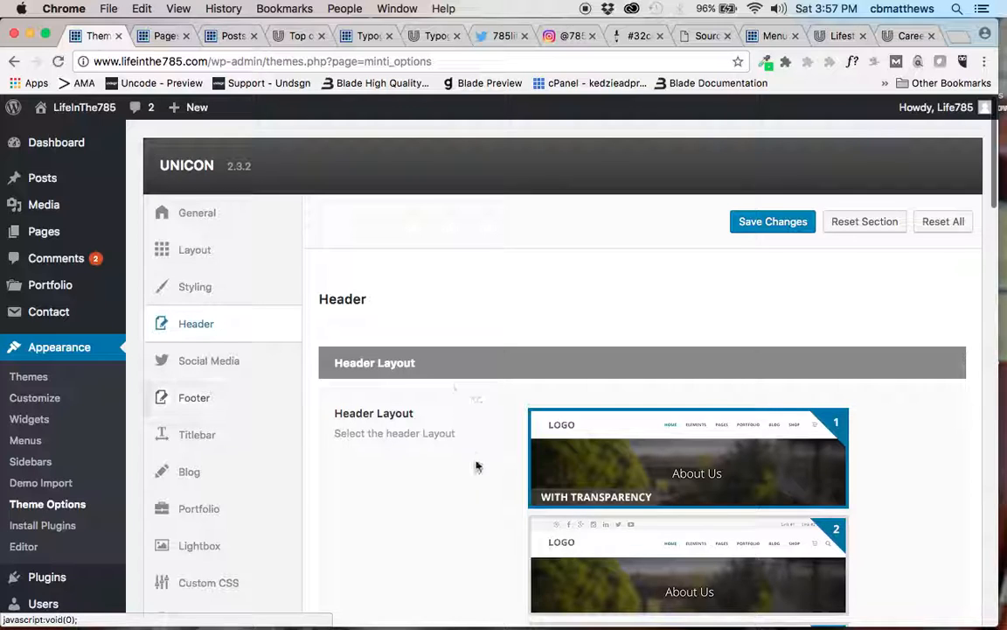
Set the header's main logo to Lifeinthe785_144x34_black.png from the media library
{"action": "scroll", "coordinate": [490, 506], "scroll_direction": "down", "scroll_amount": 5}
{"action": "scroll", "coordinate": [490, 507], "scroll_direction": "down", "scroll_amount": 6}
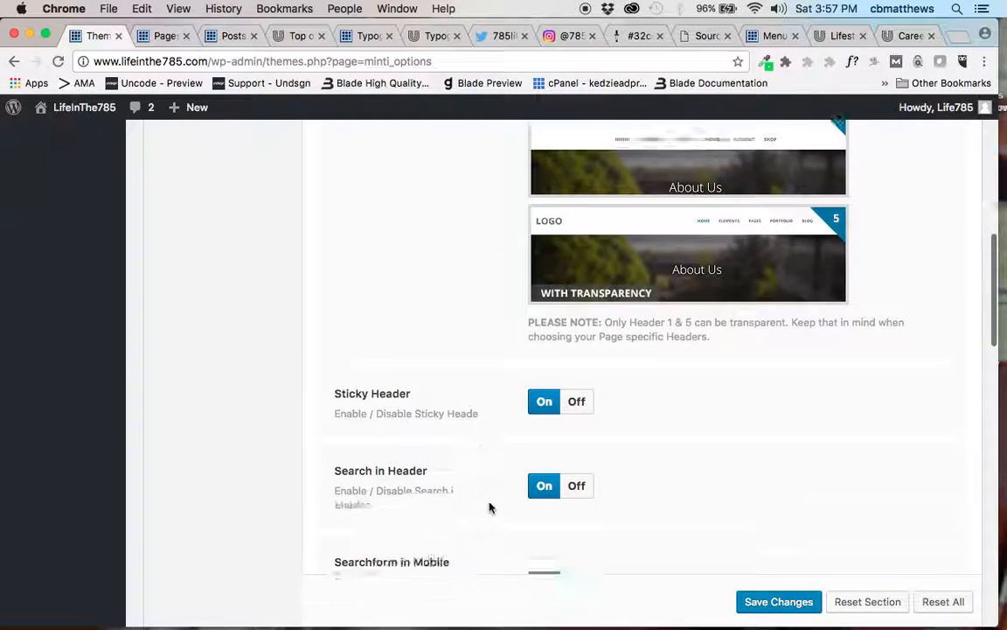
{"action": "scroll", "coordinate": [490, 508], "scroll_direction": "down", "scroll_amount": 3}
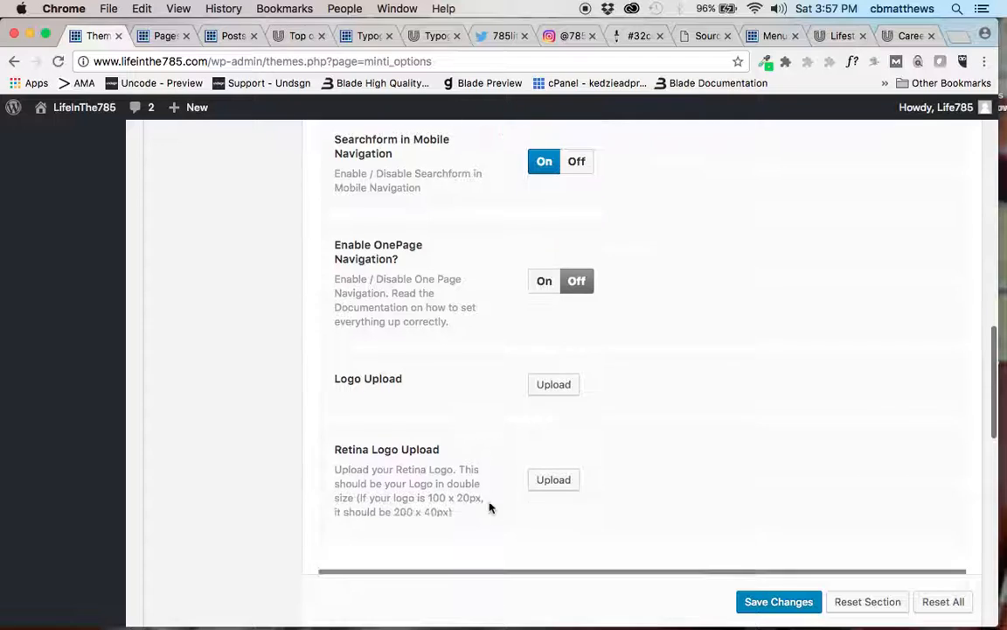
{"action": "scroll", "coordinate": [490, 507], "scroll_direction": "down", "scroll_amount": 1}
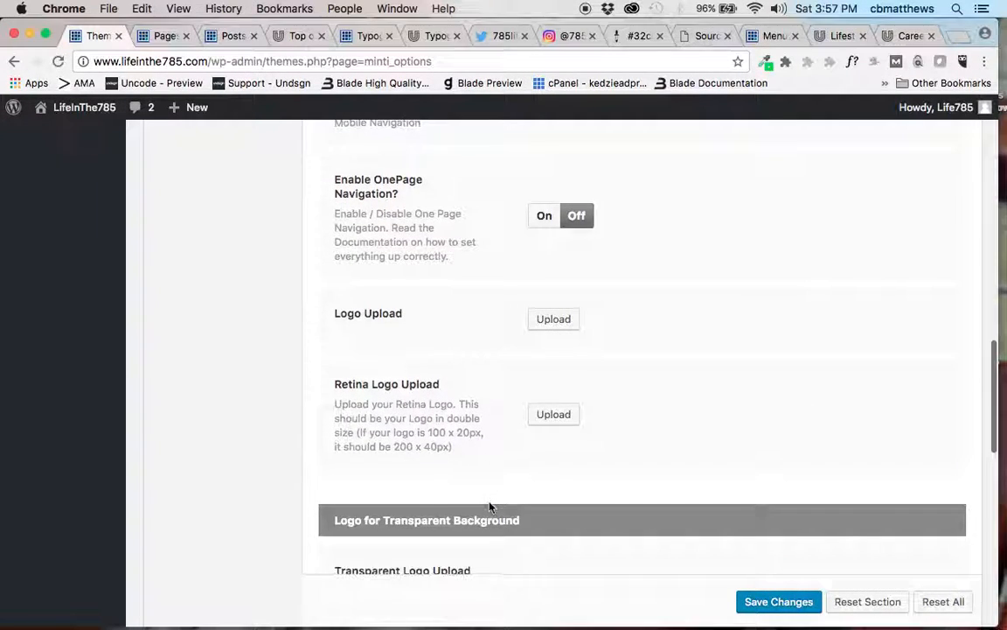
{"action": "left_click", "coordinate": [556, 312]}
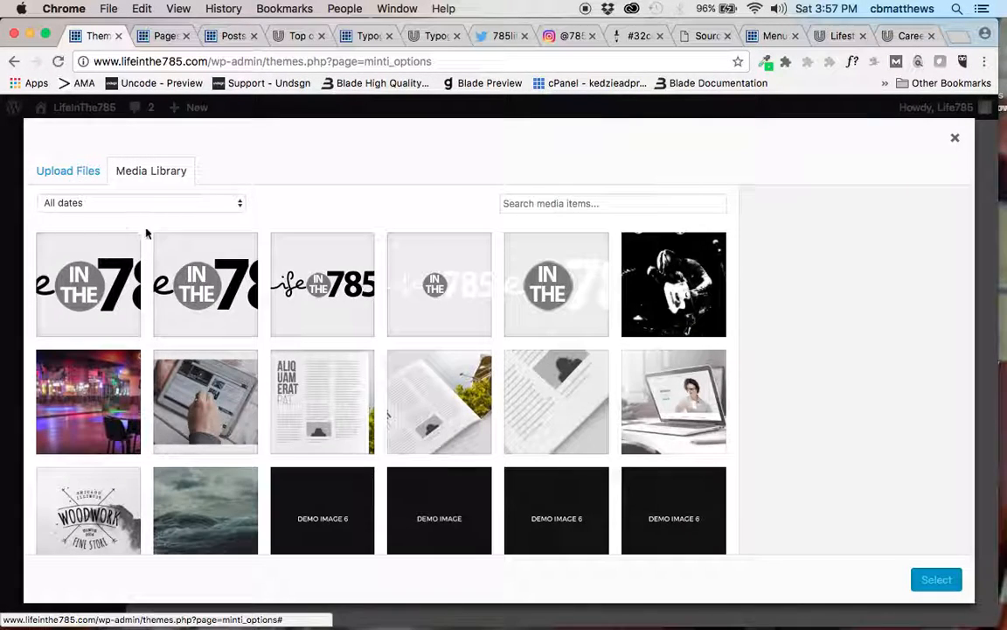
{"action": "left_click", "coordinate": [323, 288]}
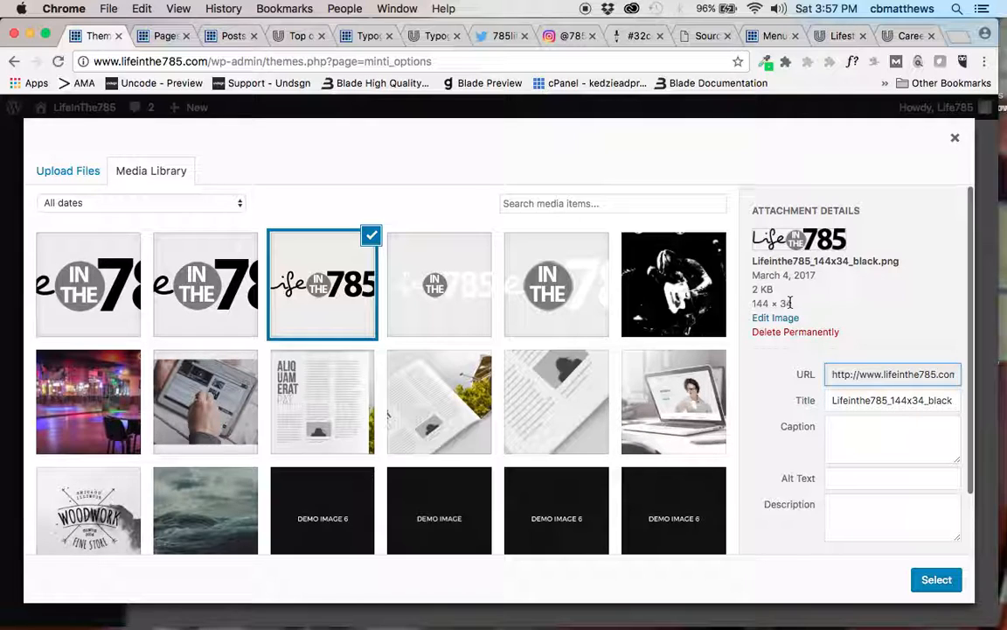
{"action": "left_click", "coordinate": [930, 582]}
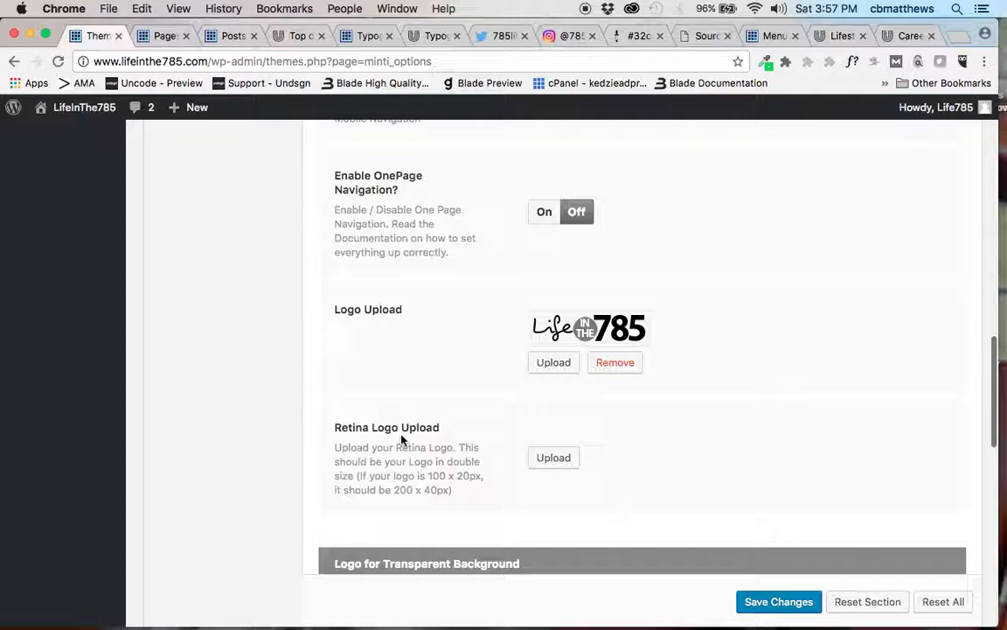
Set the Retina Logo to Lifeinthe785_288x68_black_retina.png from the media library
{"action": "left_click", "coordinate": [551, 459]}
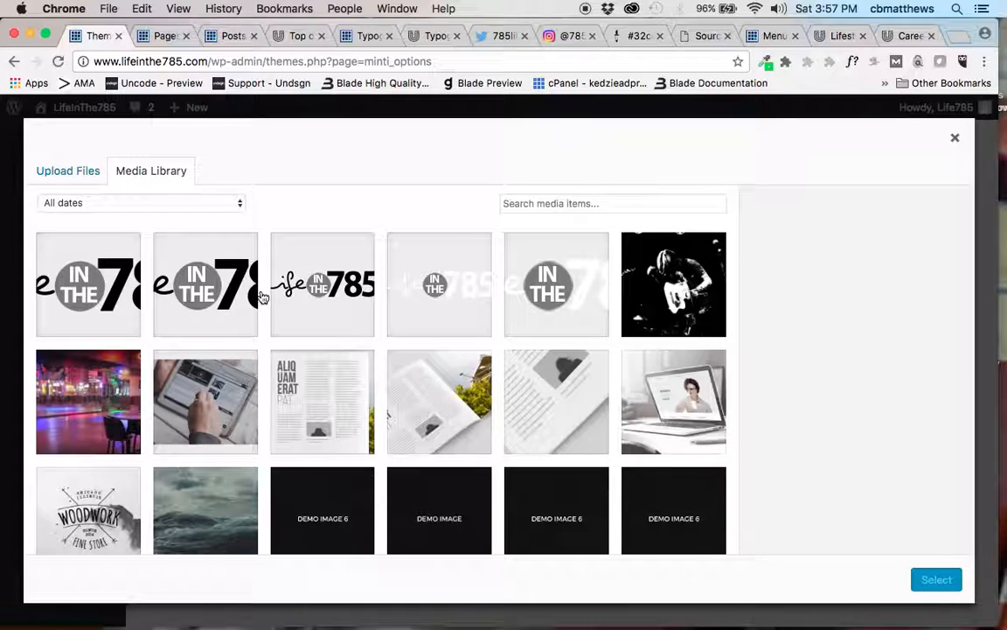
{"action": "left_click", "coordinate": [208, 262]}
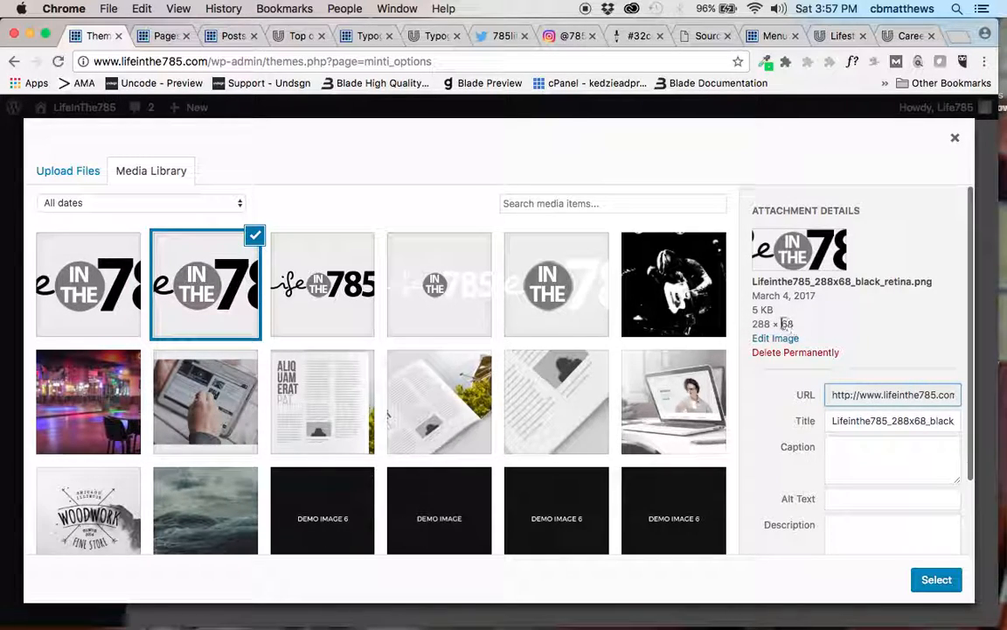
{"action": "left_click", "coordinate": [933, 584]}
Set the Transparent Logo to Lifeinthe785_144x34_whitepsd.png from the media library
{"action": "scroll", "coordinate": [768, 491], "scroll_direction": "down", "scroll_amount": 5}
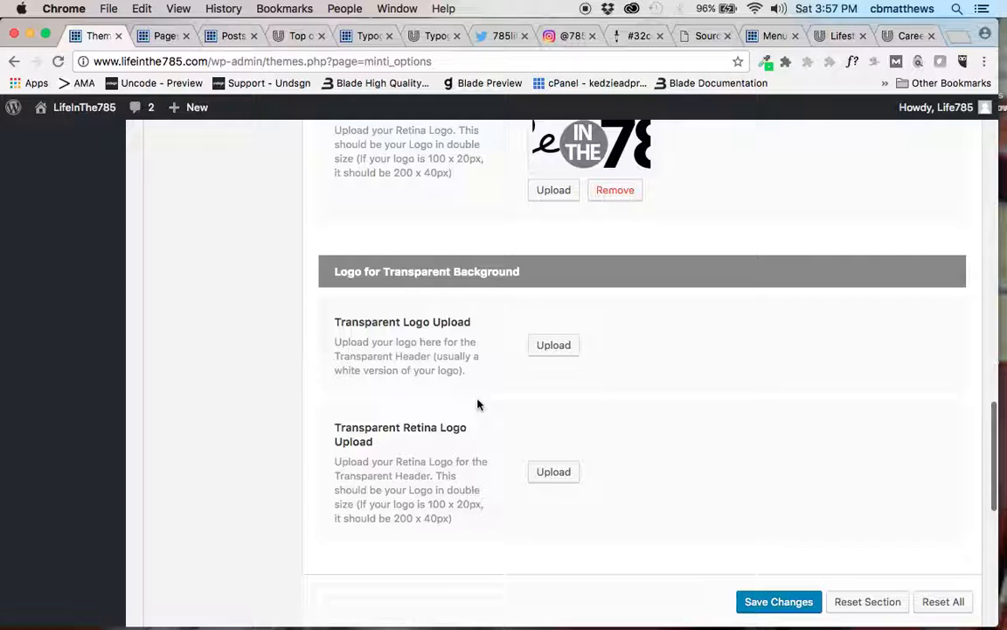
{"action": "left_click", "coordinate": [544, 345]}
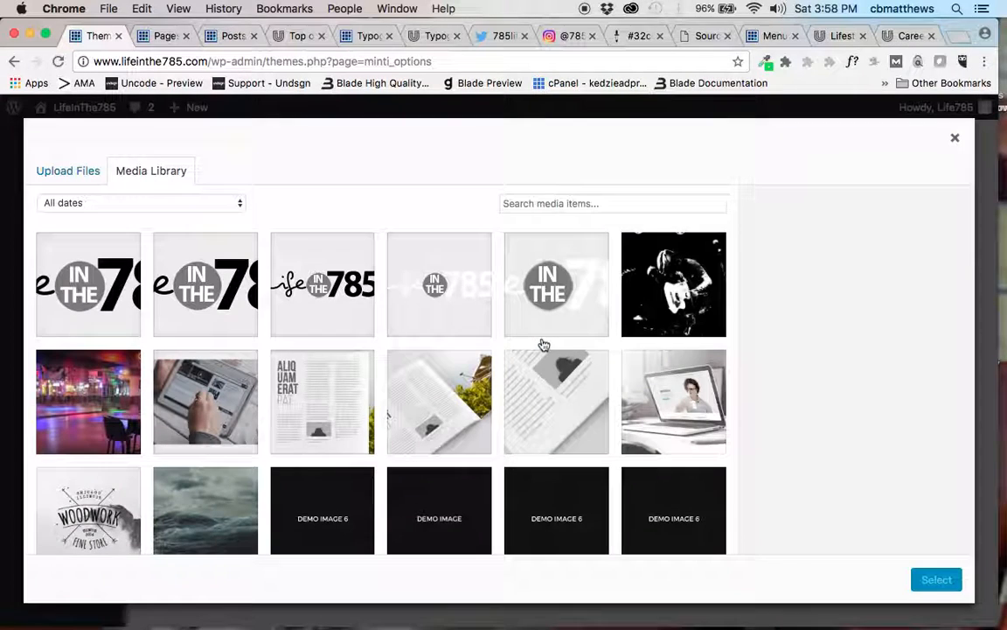
{"action": "left_click", "coordinate": [454, 292]}
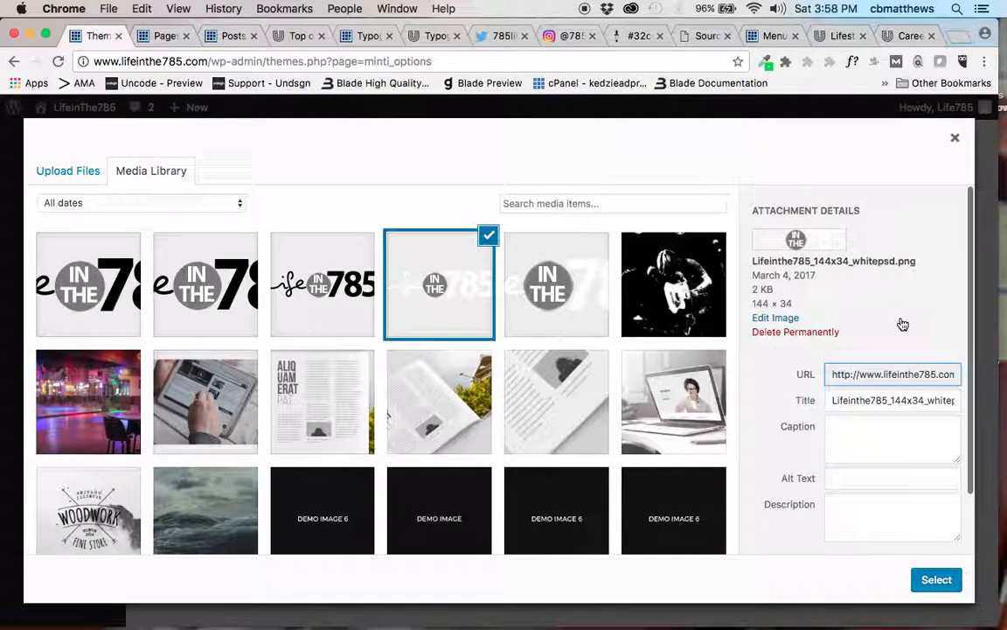
{"action": "left_click", "coordinate": [932, 580]}
Set the Transparent Retina Logo to Lifeinthe785_288x68_white_retina.png from the media library
{"action": "left_click", "coordinate": [551, 493]}
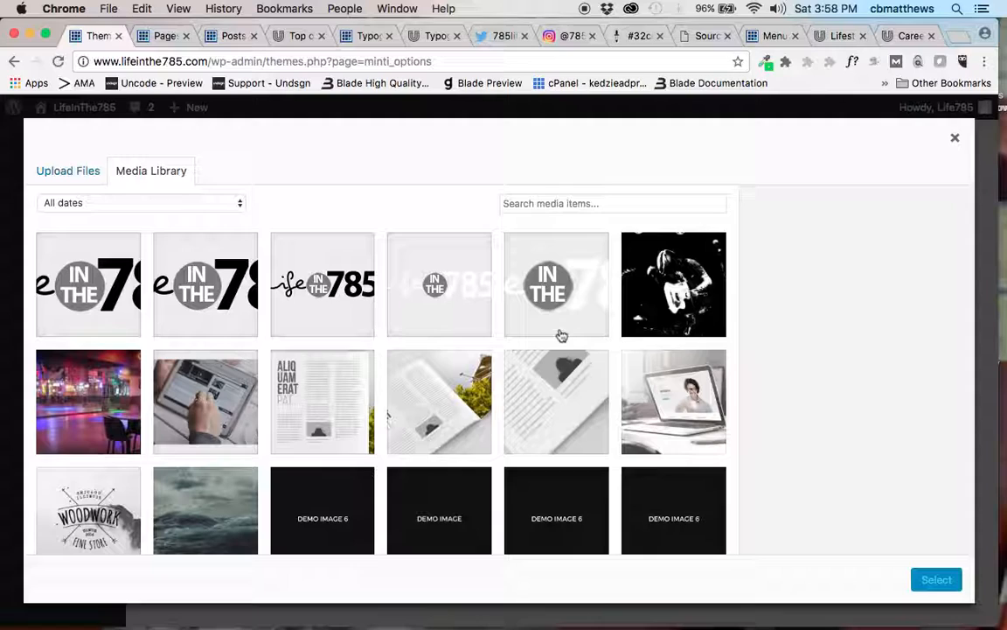
{"action": "left_click", "coordinate": [564, 313]}
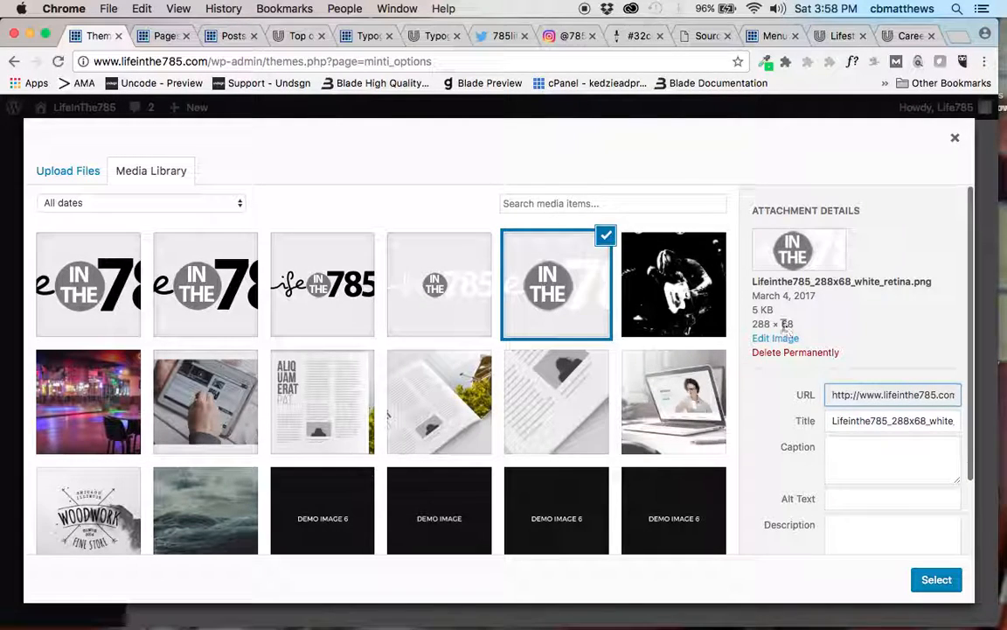
{"action": "left_click", "coordinate": [927, 582]}
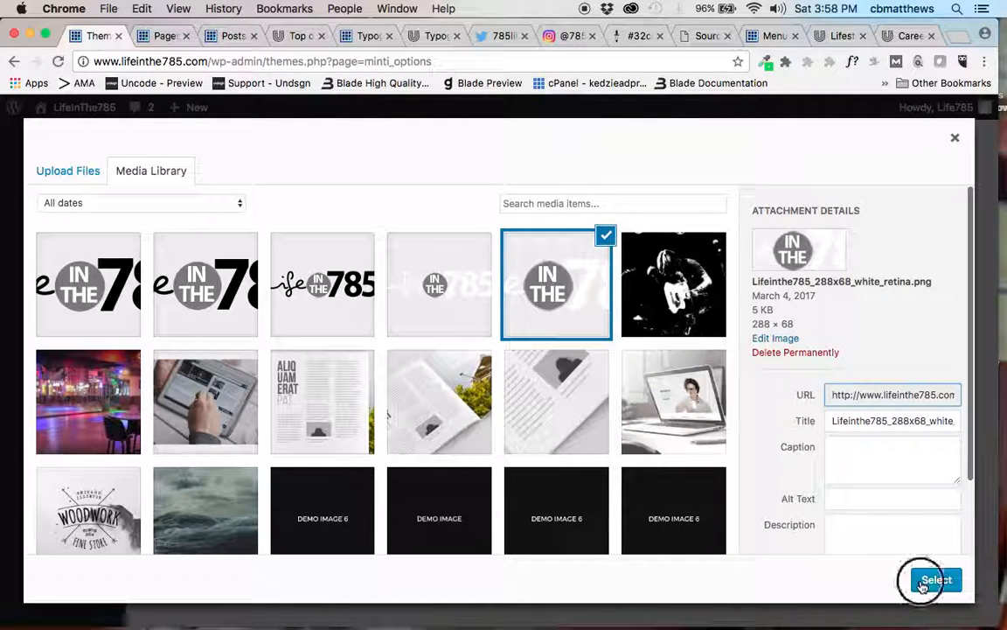
Review the header height, margin and mobile breakpoint settings, and save the header option changes
{"action": "scroll", "coordinate": [647, 563], "scroll_direction": "down", "scroll_amount": 5}
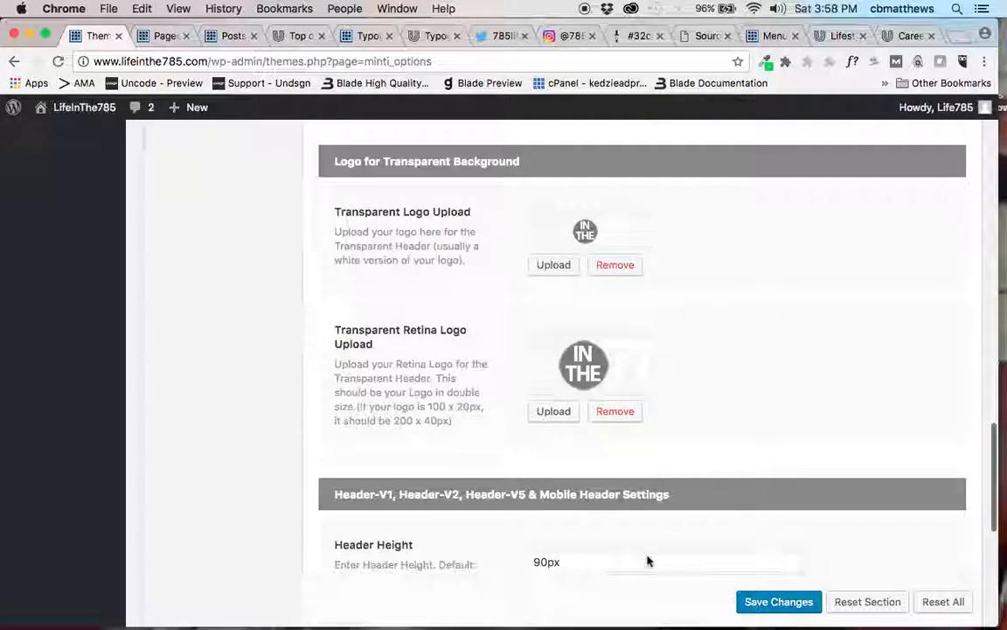
{"action": "scroll", "coordinate": [647, 562], "scroll_direction": "down", "scroll_amount": 3}
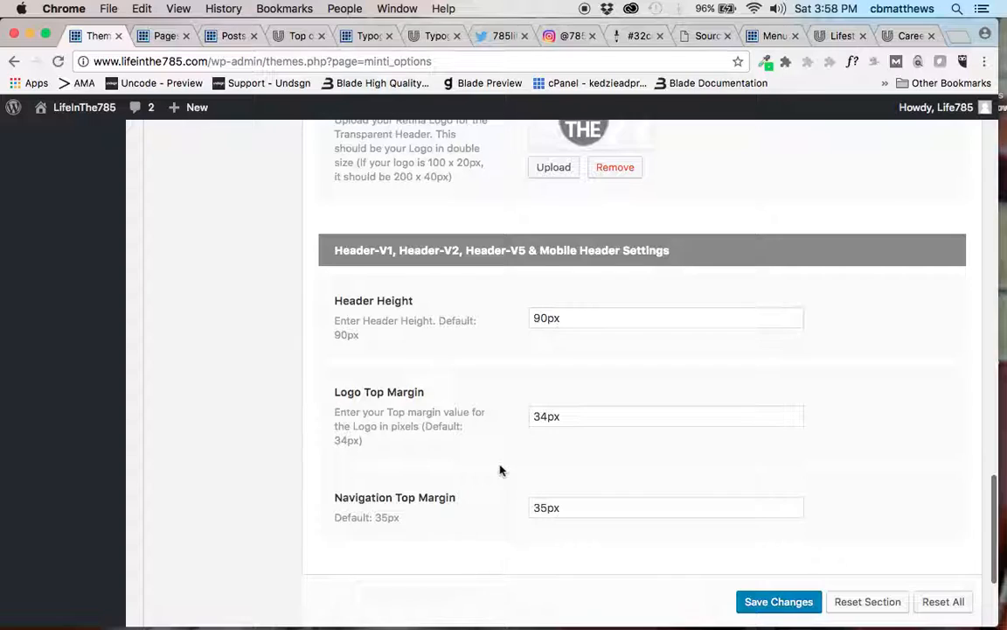
{"action": "scroll", "coordinate": [500, 470], "scroll_direction": "down", "scroll_amount": 5}
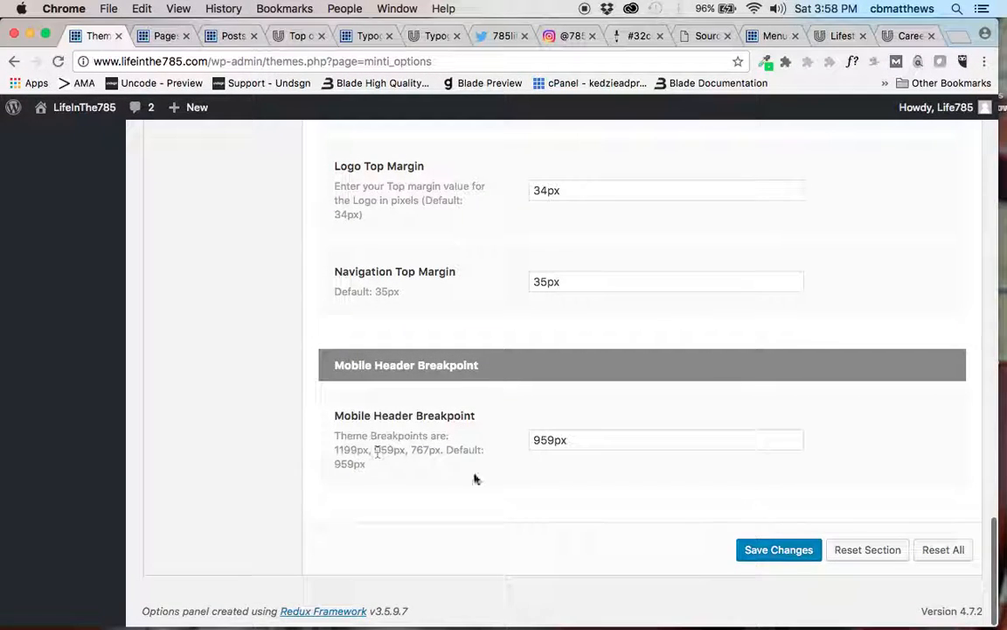
{"action": "left_click", "coordinate": [800, 551]}
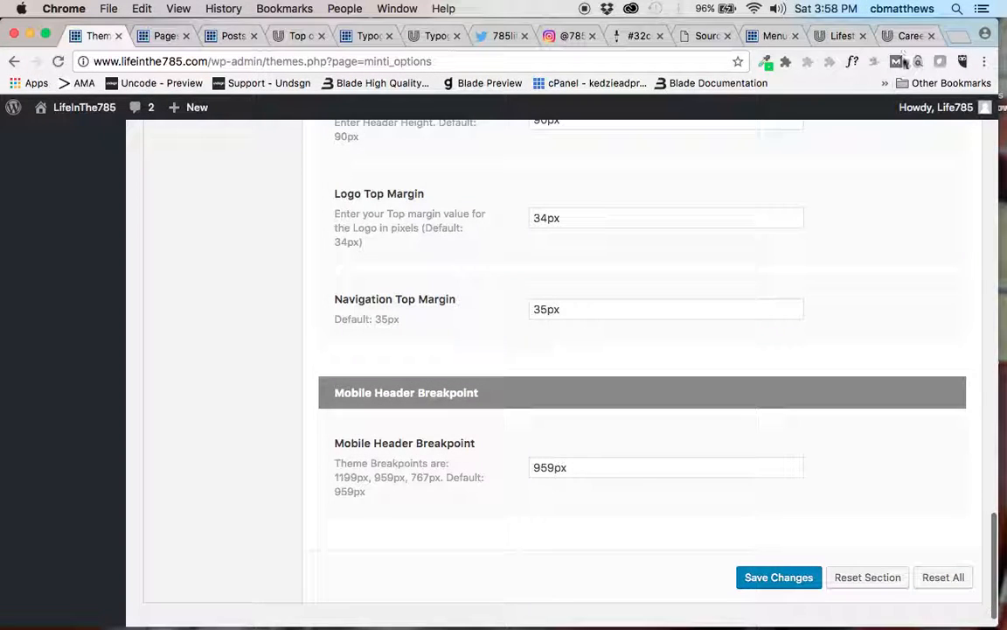
Switch to the 18-to-30 site, examine its mobile header and navigation in a narrowed browser window, and widen the window again
{"action": "left_click", "coordinate": [901, 36]}
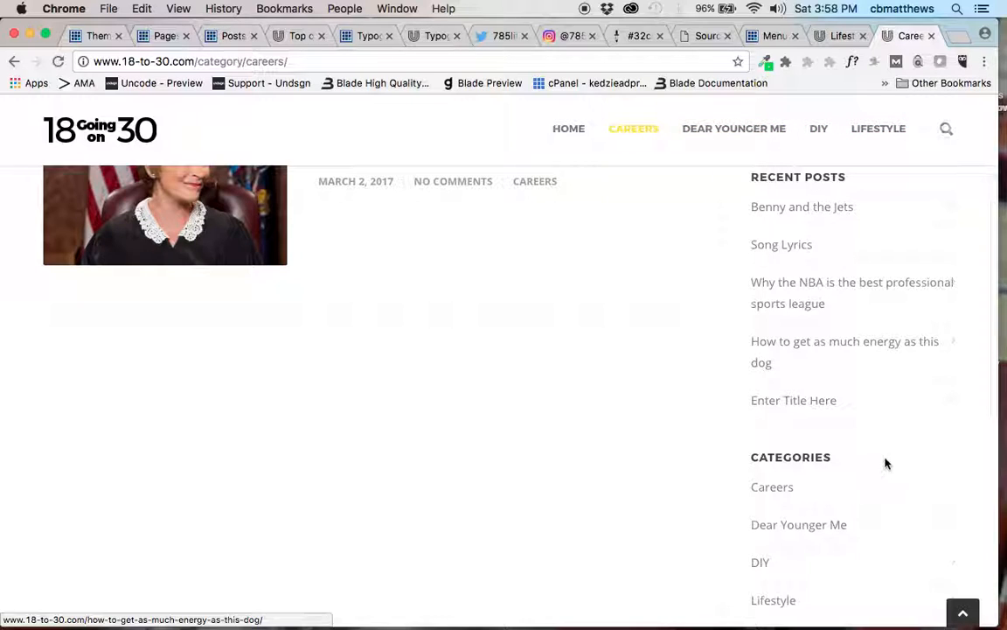
{"action": "left_click_drag", "start_coordinate": [994, 620], "coordinate": [703, 623]}
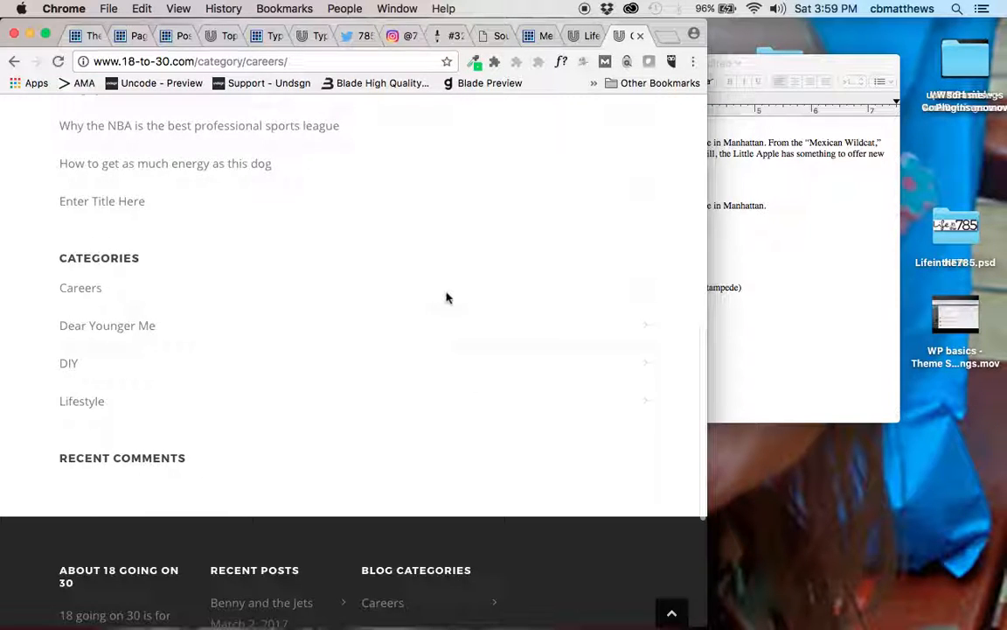
{"action": "scroll", "coordinate": [508, 251], "scroll_direction": "up", "scroll_amount": 10}
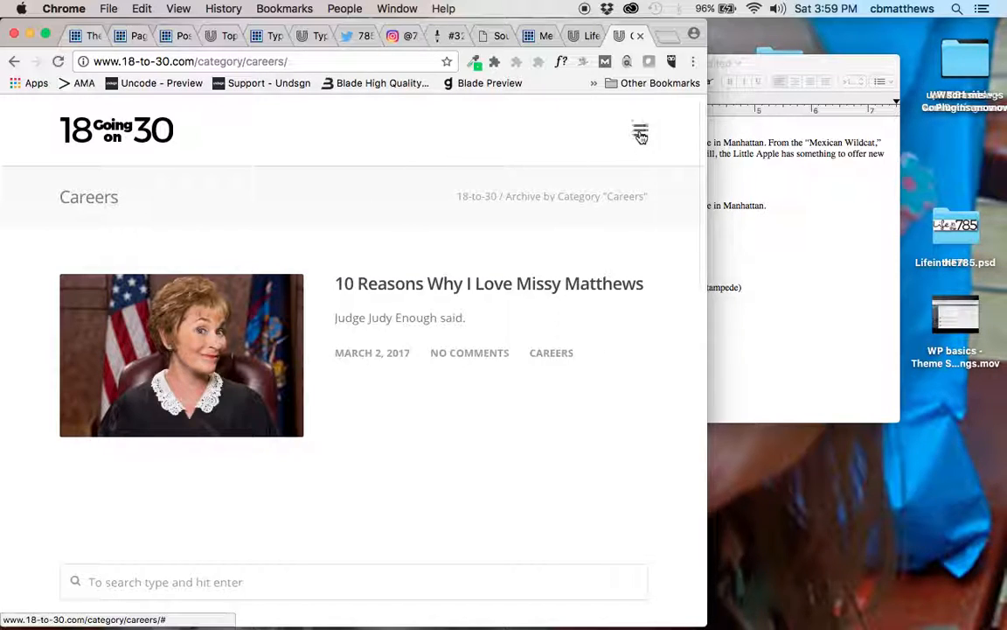
{"action": "left_click", "coordinate": [640, 133]}
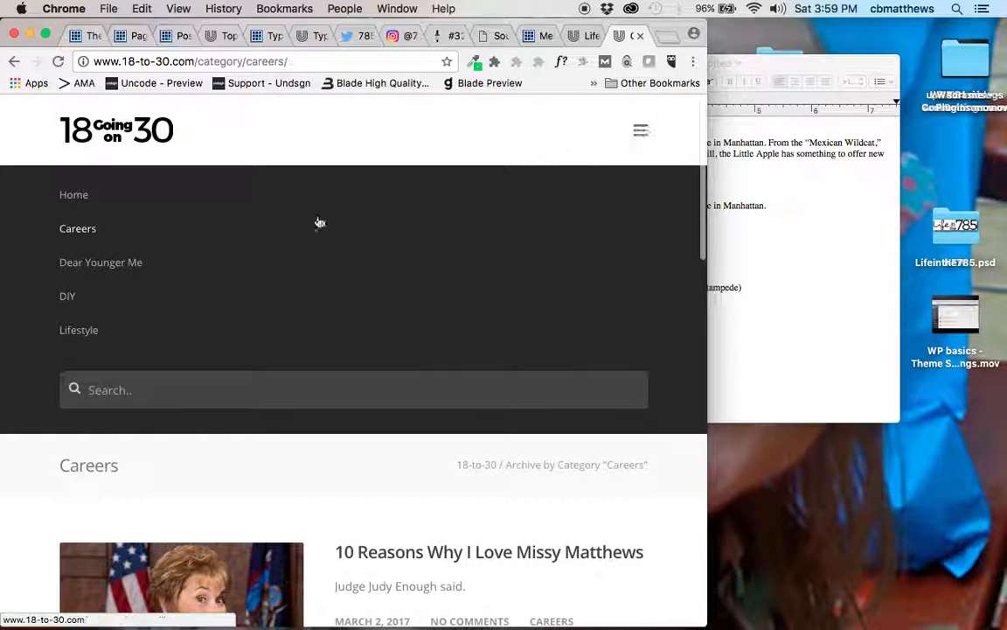
{"action": "left_click", "coordinate": [90, 205]}
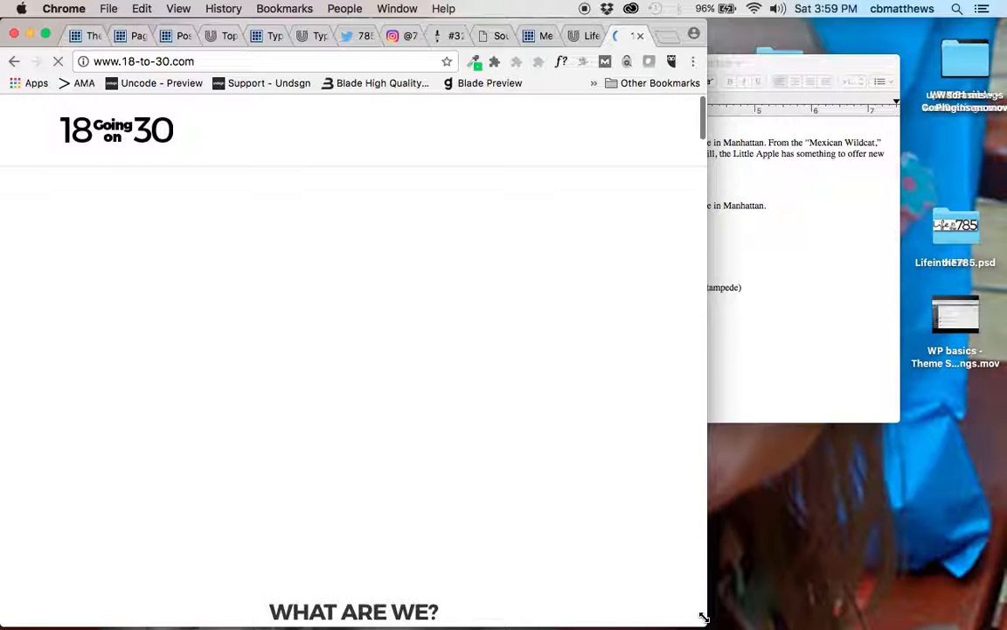
{"action": "left_click_drag", "start_coordinate": [704, 621], "coordinate": [980, 624]}
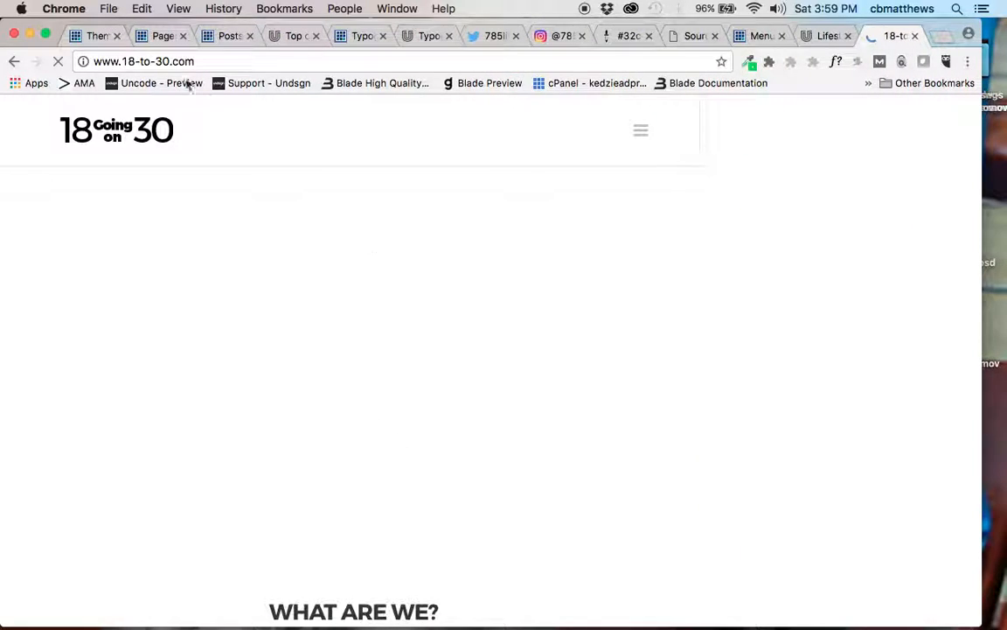
Open the Social Media section of the LifeInThe785 theme options and look at the footer of the Typography preview page
{"action": "left_click", "coordinate": [99, 37]}
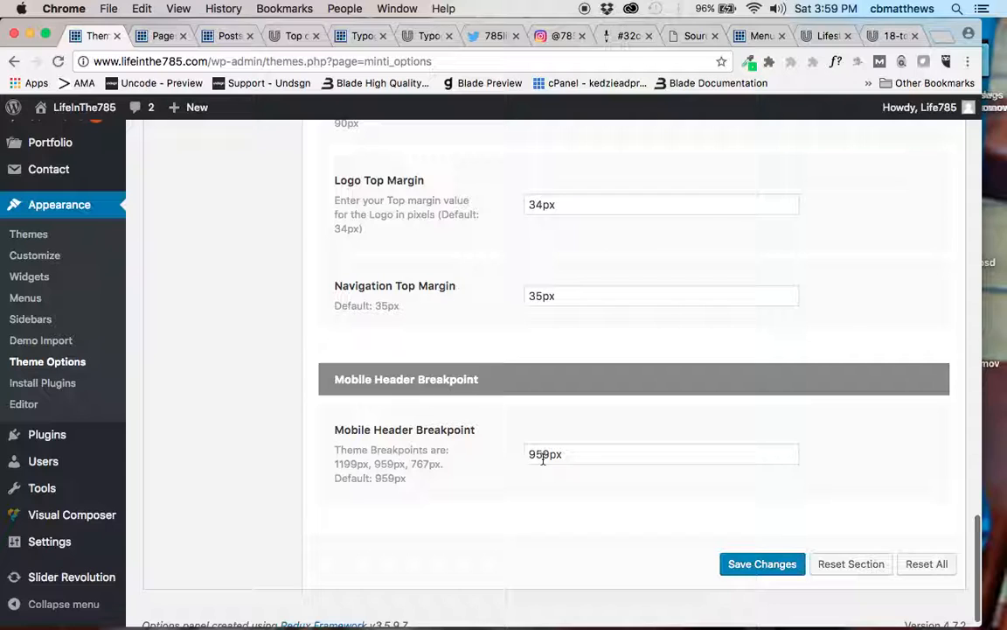
{"action": "scroll", "coordinate": [197, 255], "scroll_direction": "up", "scroll_amount": 20}
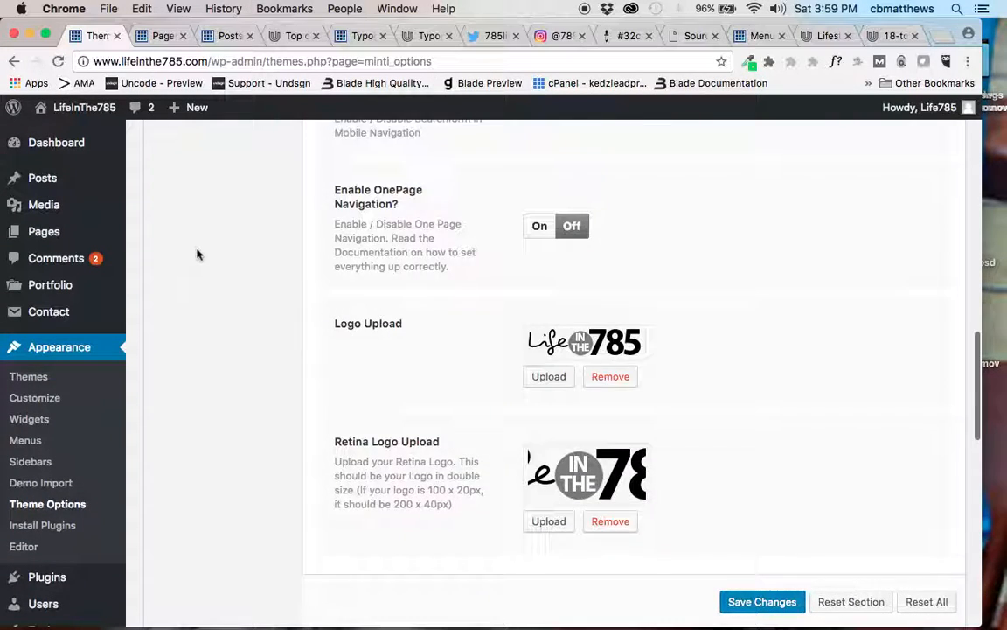
{"action": "scroll", "coordinate": [197, 254], "scroll_direction": "up", "scroll_amount": 5}
{"action": "left_click", "coordinate": [211, 365]}
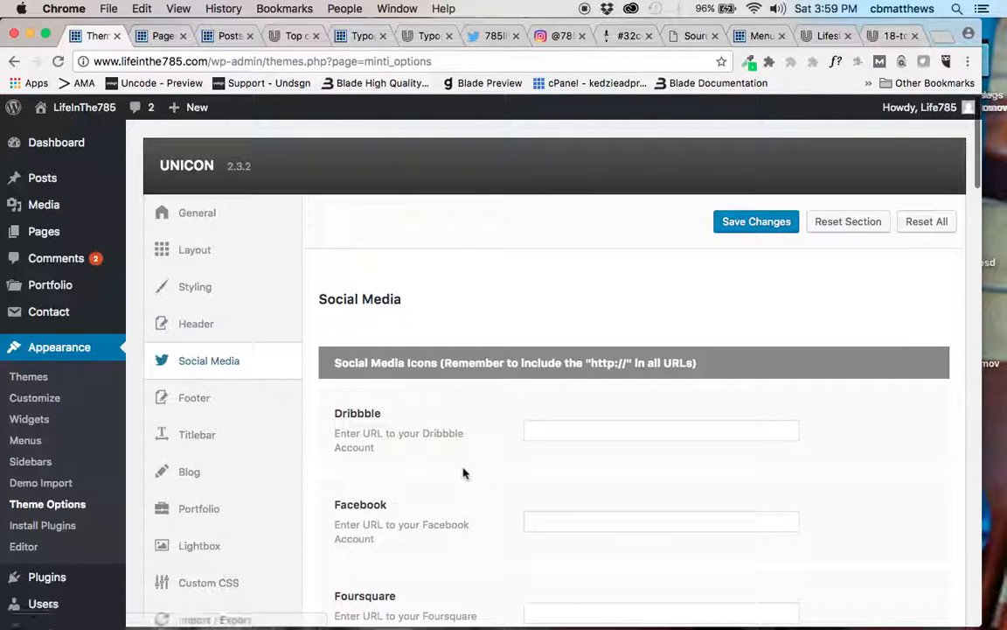
{"action": "scroll", "coordinate": [464, 474], "scroll_direction": "down", "scroll_amount": 4}
{"action": "scroll", "coordinate": [463, 473], "scroll_direction": "down", "scroll_amount": 2}
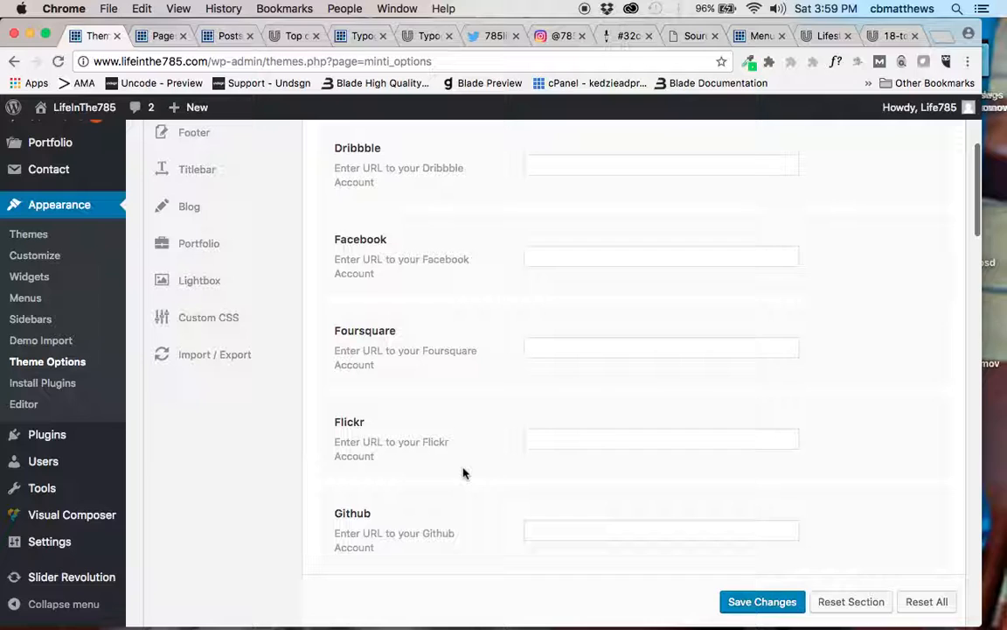
{"action": "left_click", "coordinate": [353, 36]}
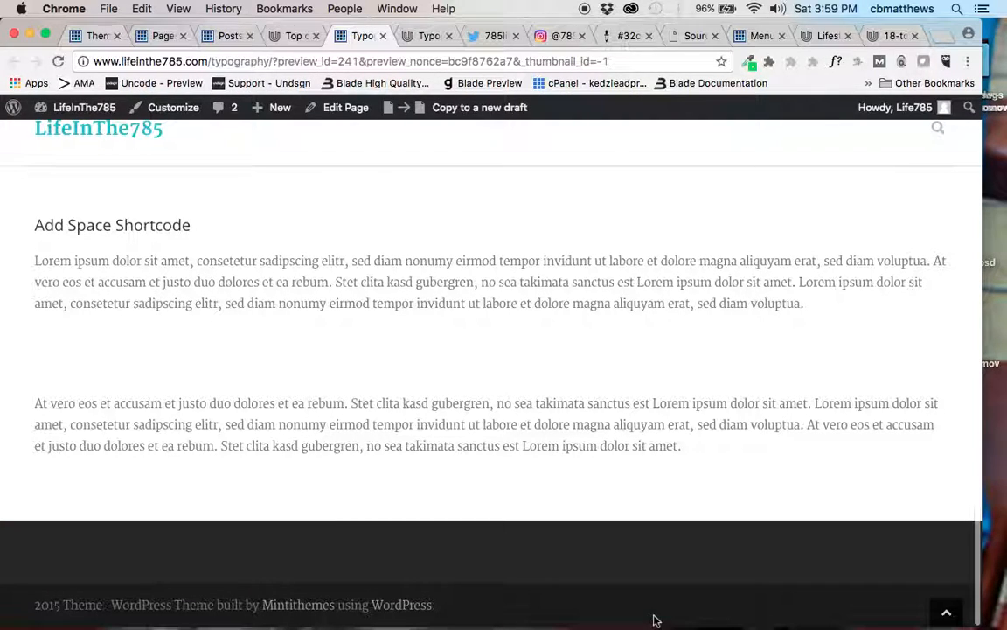
{"action": "left_click", "coordinate": [97, 36]}
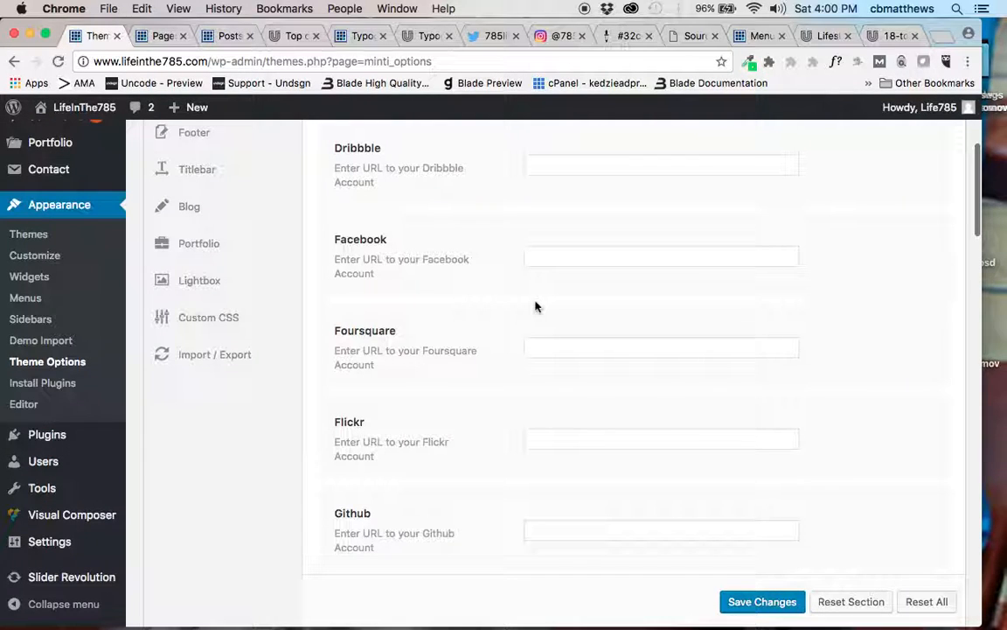
{"action": "scroll", "coordinate": [536, 306], "scroll_direction": "down", "scroll_amount": 5}
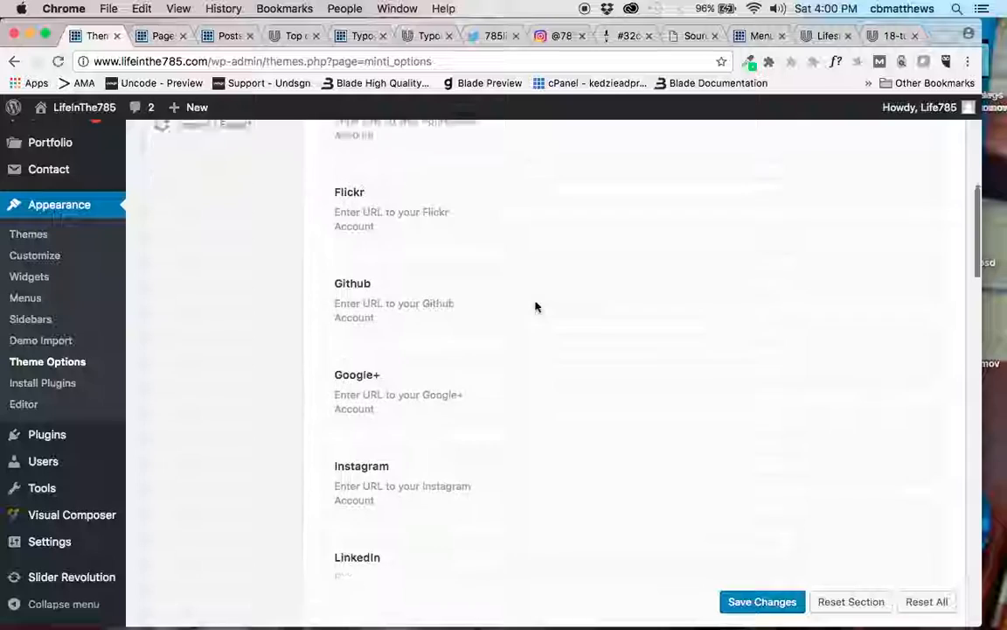
{"action": "scroll", "coordinate": [536, 306], "scroll_direction": "down", "scroll_amount": 2}
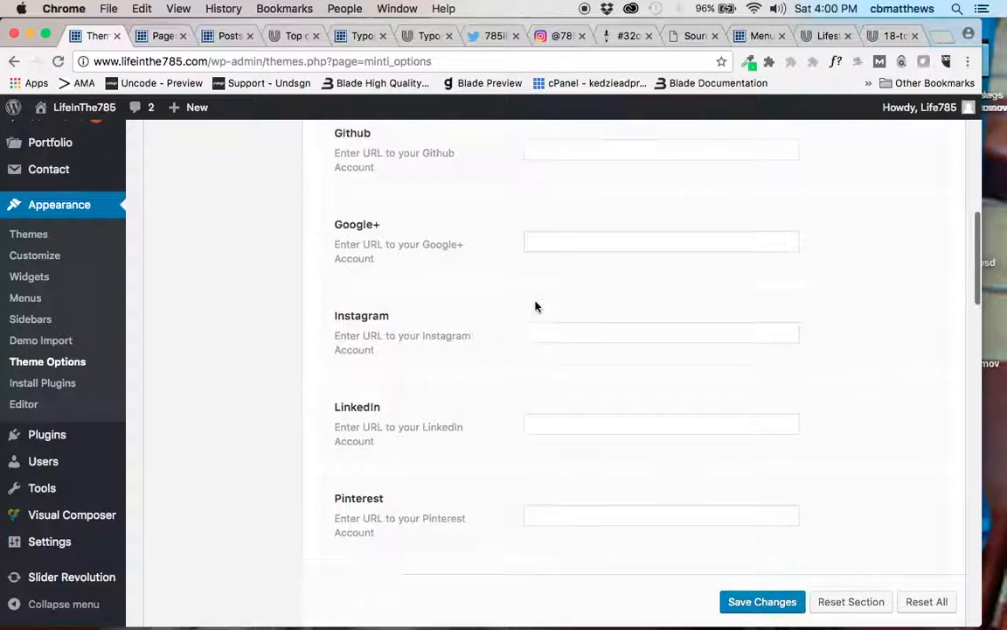
{"action": "left_click", "coordinate": [562, 36]}
{"action": "left_click", "coordinate": [426, 62]}
{"action": "key", "text": "super+c"}
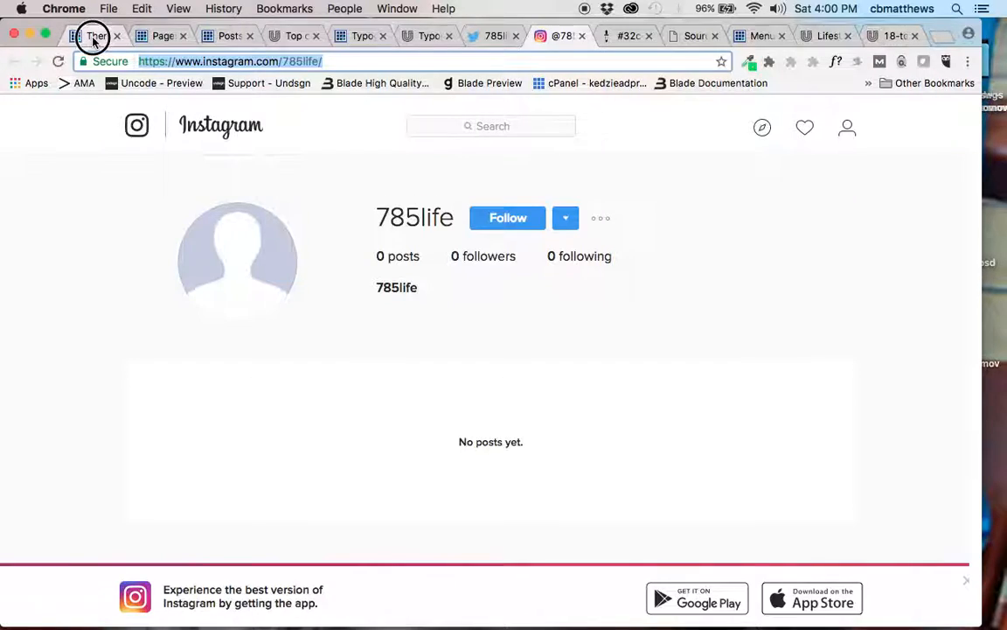
{"action": "left_click", "coordinate": [90, 36]}
{"action": "left_click", "coordinate": [554, 333]}
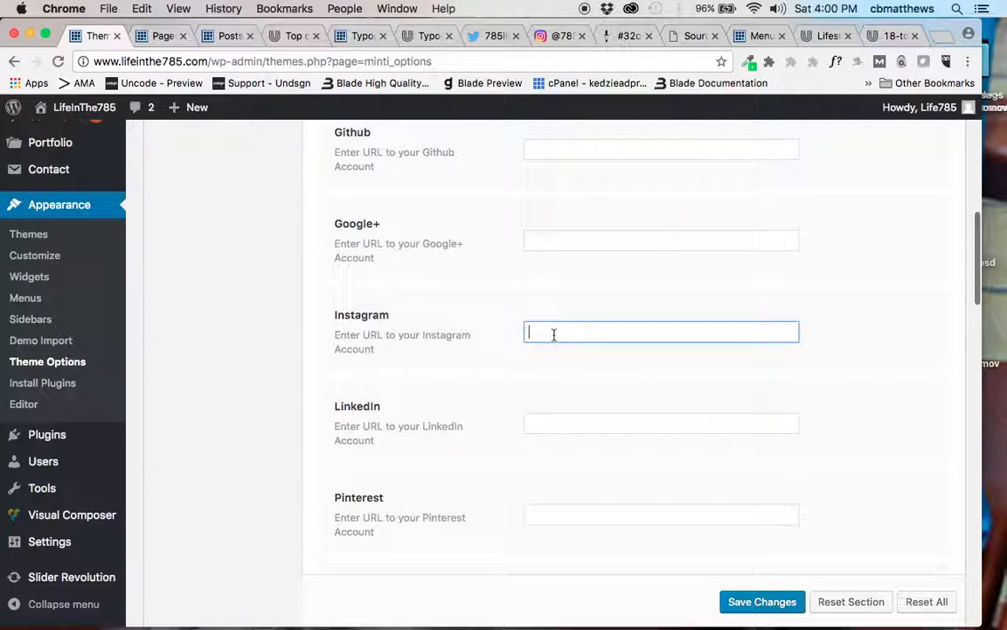
{"action": "key", "text": "super+v"}
{"action": "scroll", "coordinate": [464, 418], "scroll_direction": "down", "scroll_amount": 10}
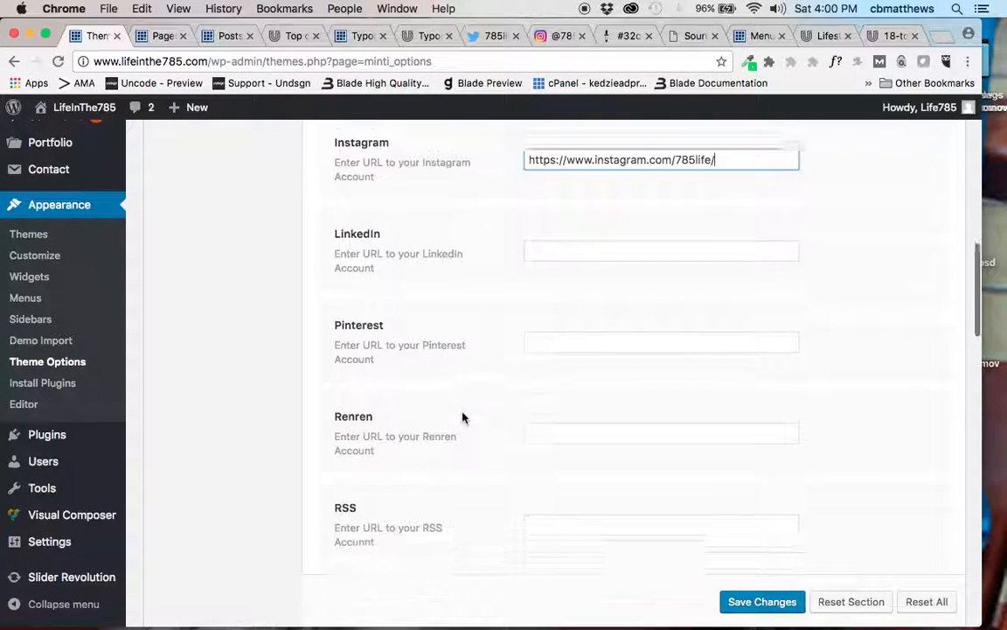
{"action": "scroll", "coordinate": [464, 418], "scroll_direction": "down", "scroll_amount": 5}
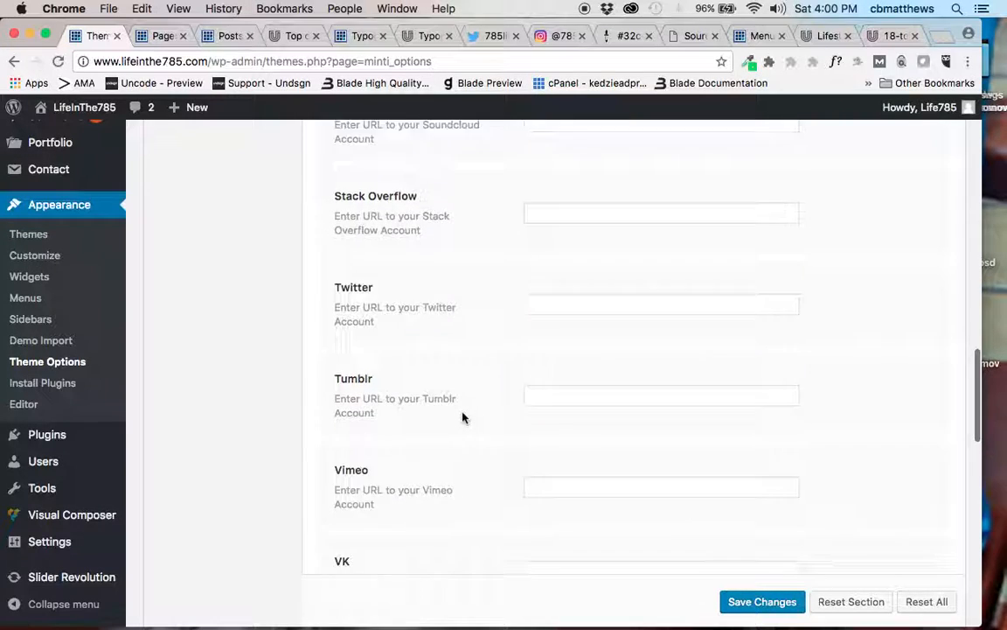
{"action": "scroll", "coordinate": [464, 418], "scroll_direction": "up", "scroll_amount": 2}
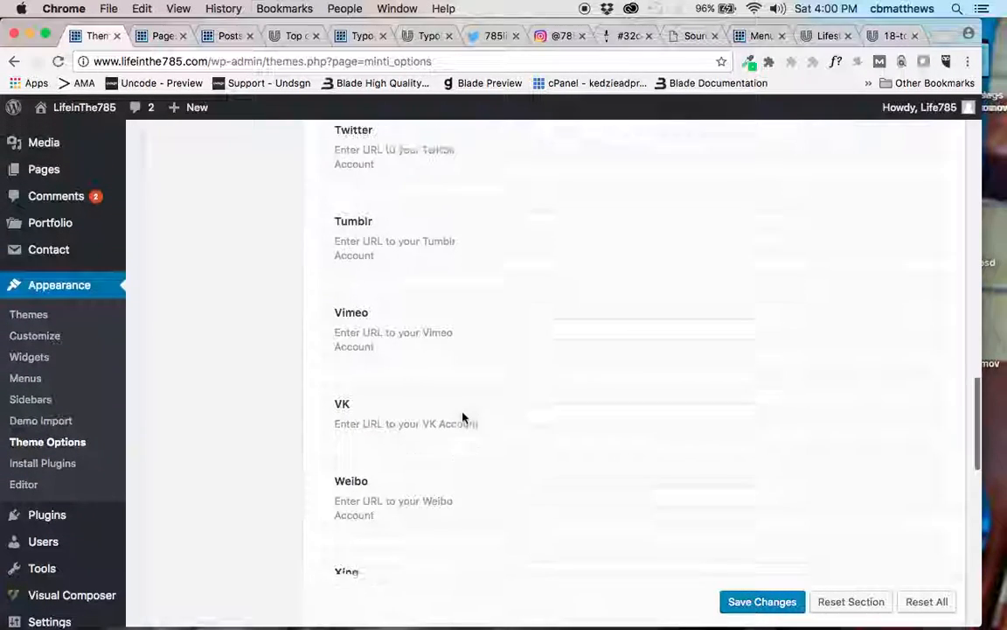
{"action": "left_click", "coordinate": [488, 38]}
{"action": "left_click", "coordinate": [333, 60]}
{"action": "key", "text": "cmd+c"}
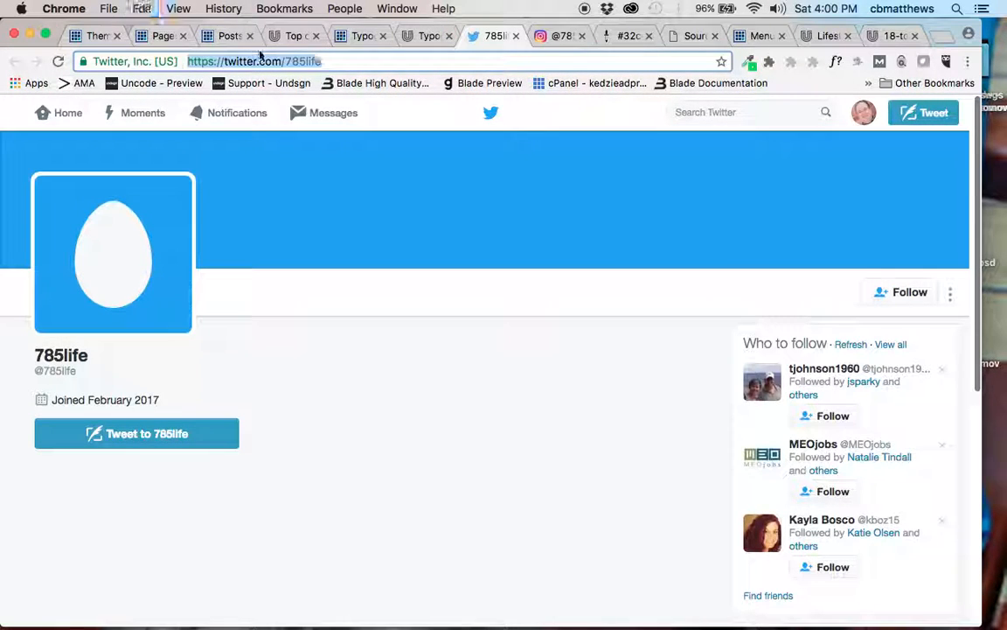
{"action": "left_click", "coordinate": [92, 36]}
{"action": "left_click", "coordinate": [586, 186]}
{"action": "key", "text": "cmd+v"}
{"action": "left_click", "coordinate": [750, 603]}
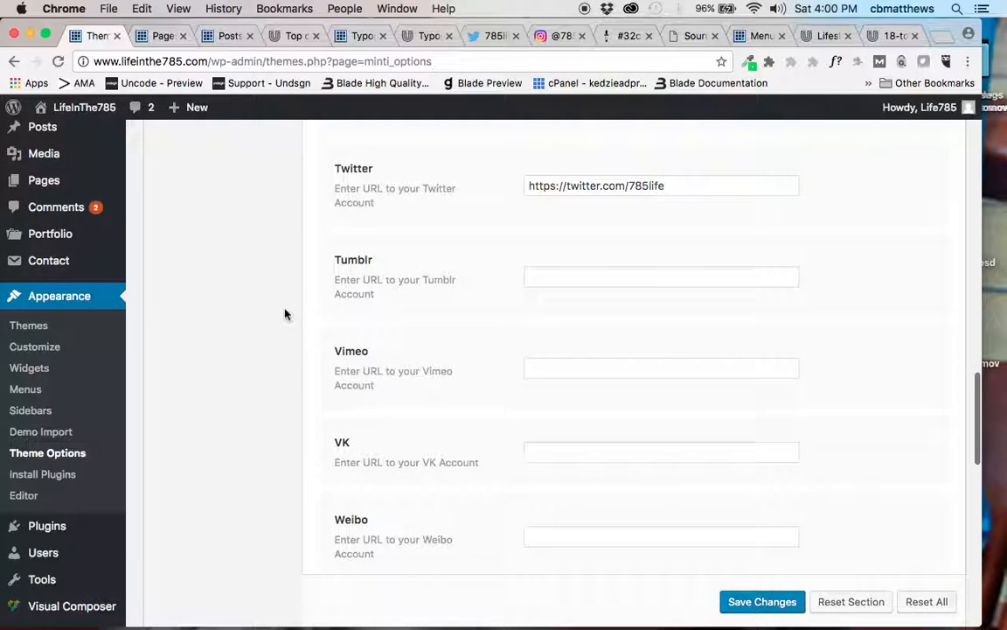
Reload the Typography preview page and check its header logo and the social media icons in its footer
{"action": "scroll", "coordinate": [286, 312], "scroll_direction": "up", "scroll_amount": 5}
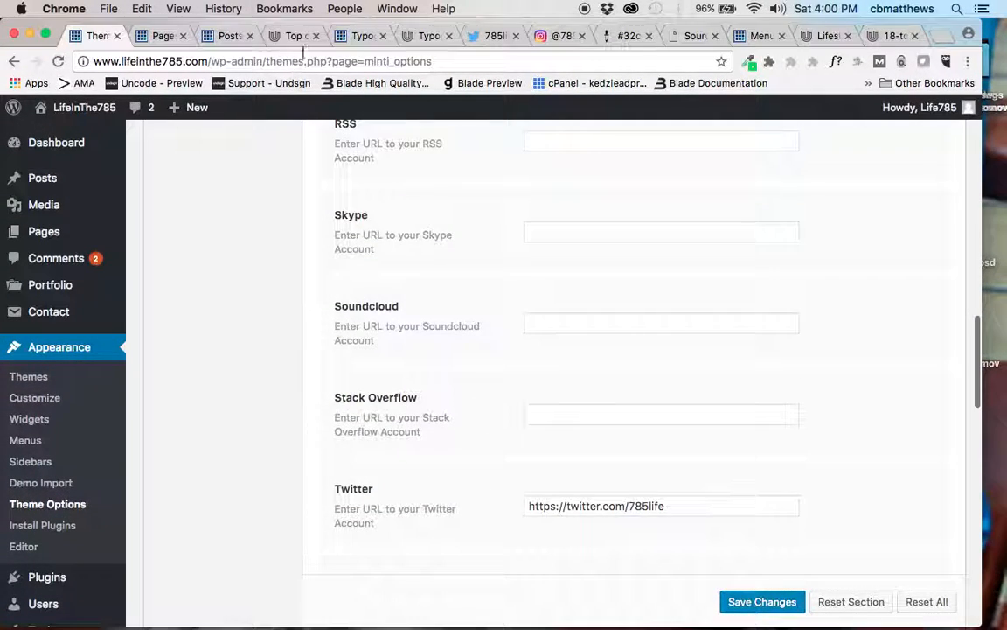
{"action": "left_click", "coordinate": [360, 36]}
{"action": "left_click", "coordinate": [316, 63]}
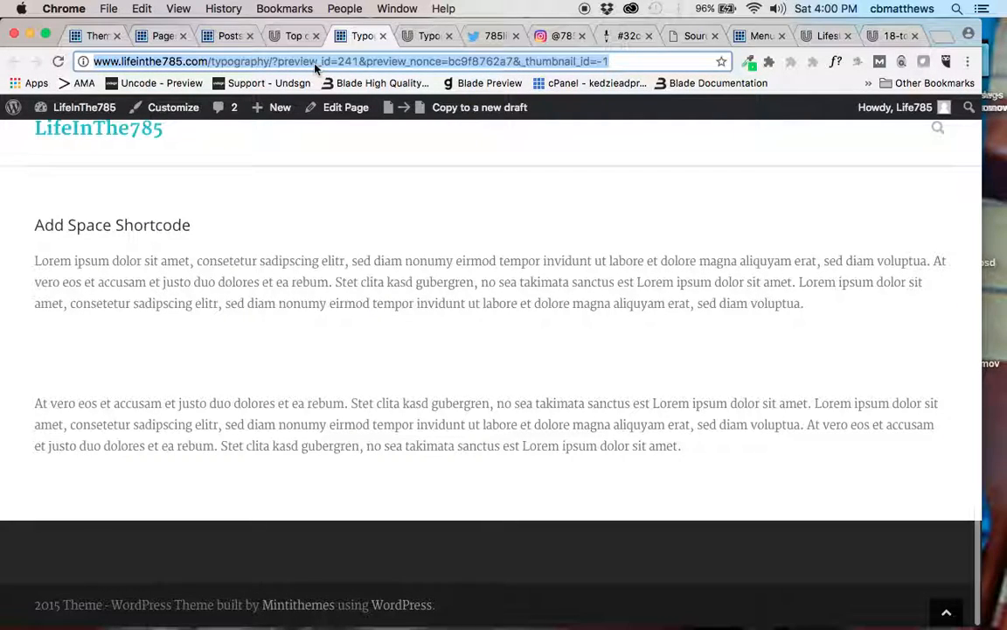
{"action": "key", "text": "Return"}
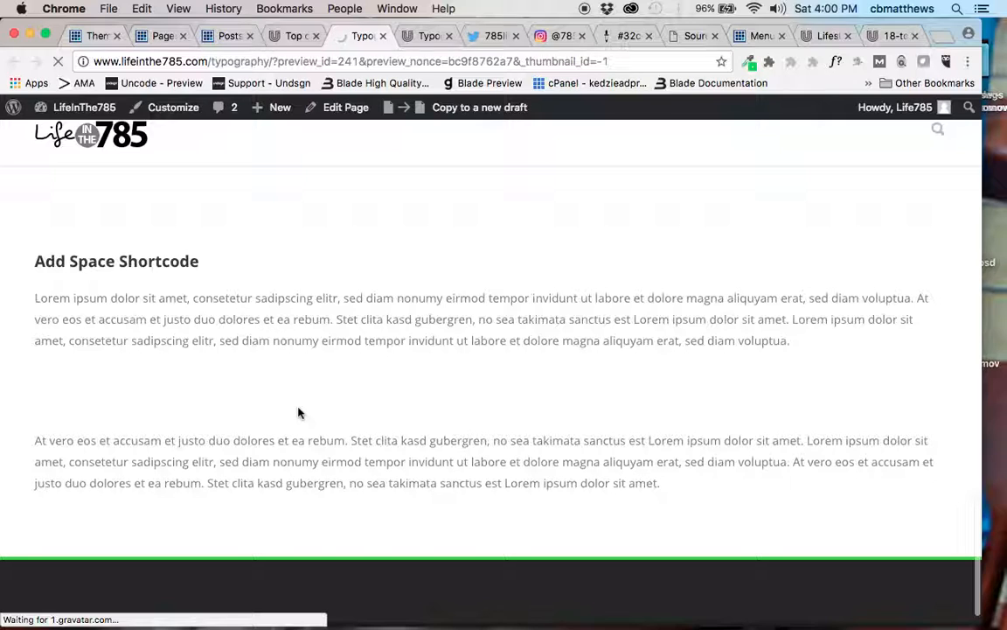
{"action": "scroll", "coordinate": [293, 565], "scroll_direction": "down", "scroll_amount": 1}
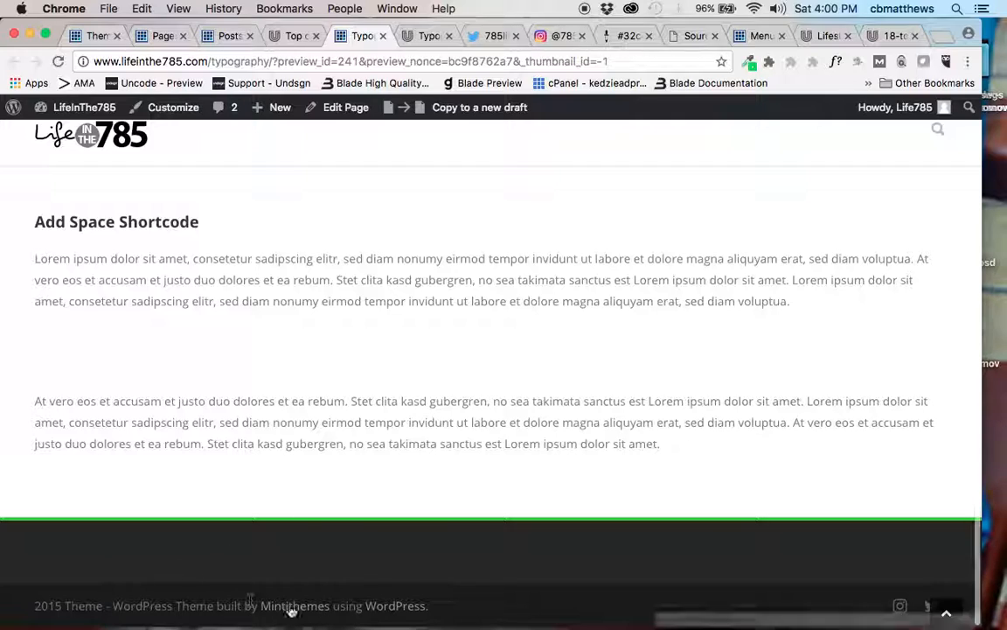
Test the Instagram icon in the Typography preview's footer, close the profile page it opens and return to the theme options
{"action": "left_click", "coordinate": [901, 607]}
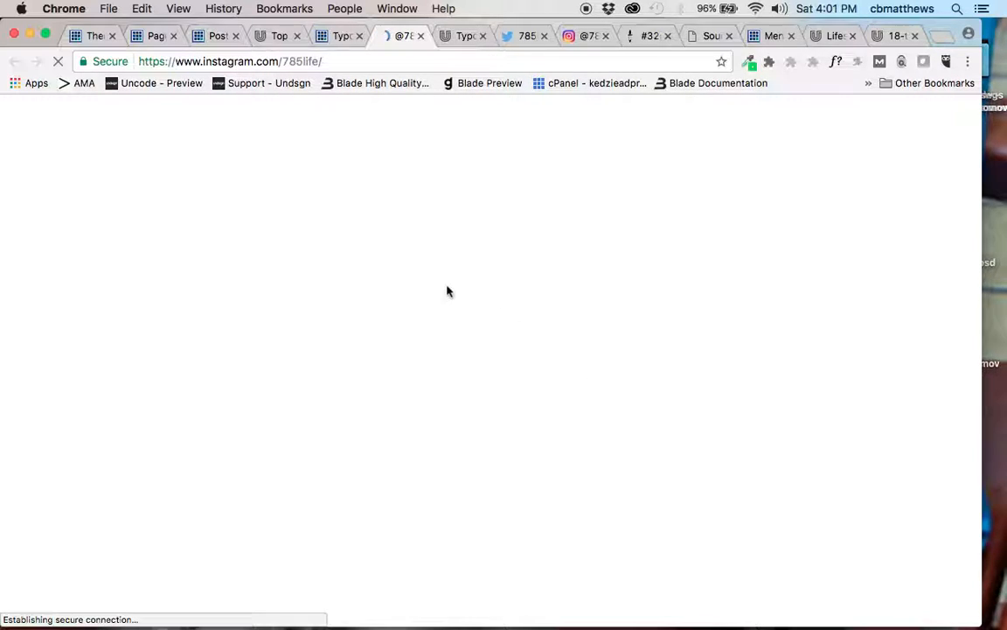
{"action": "key", "text": "super+w"}
{"action": "left_click", "coordinate": [98, 38]}
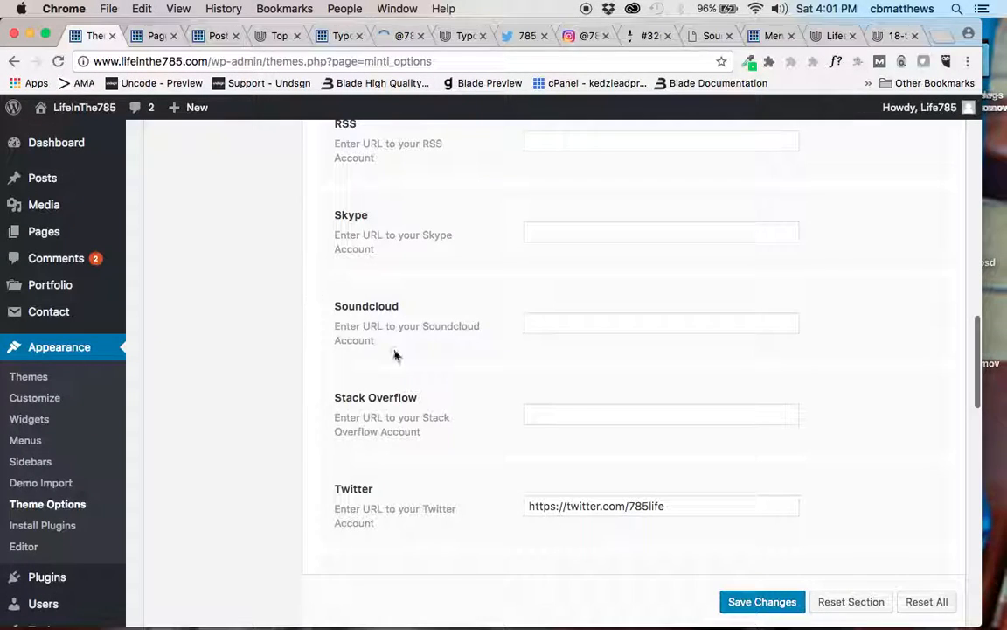
Replace the footer's copyright text with "2017 - Life in the 785" and save the changes
{"action": "scroll", "coordinate": [395, 355], "scroll_direction": "up", "scroll_amount": 15}
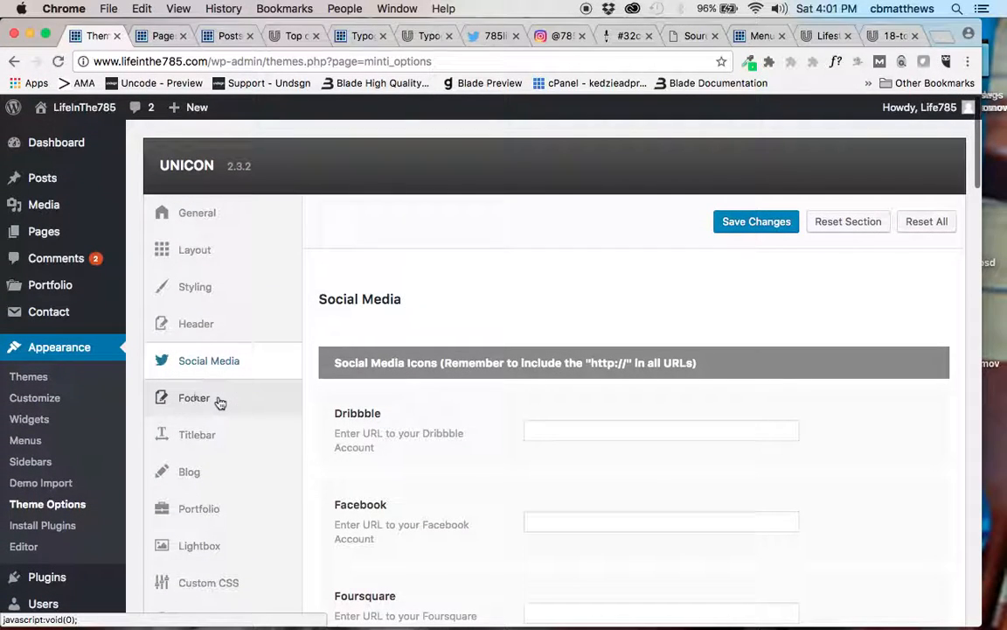
{"action": "left_click", "coordinate": [220, 401]}
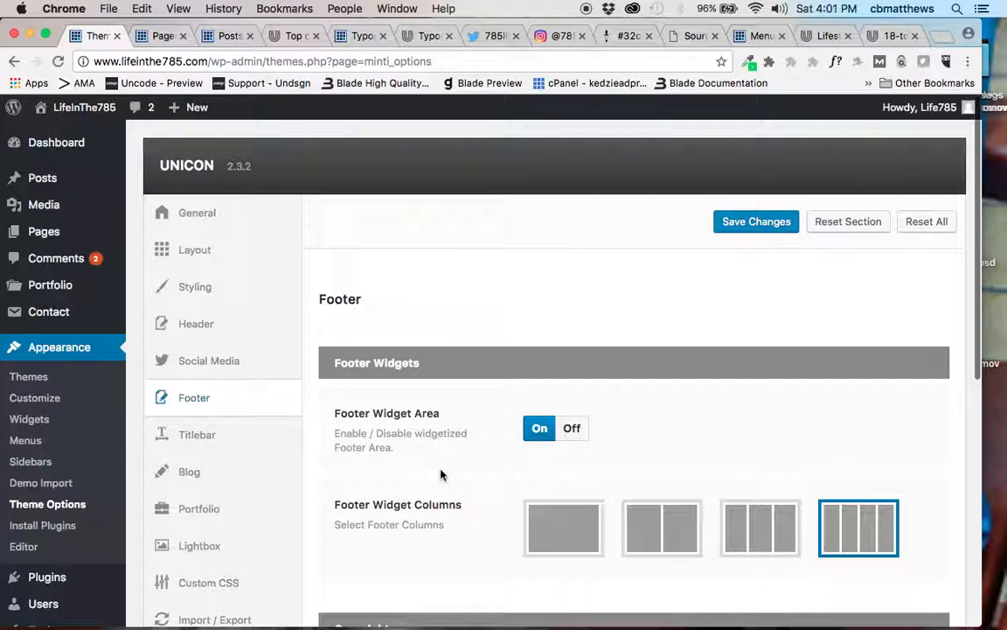
{"action": "scroll", "coordinate": [441, 473], "scroll_direction": "down", "scroll_amount": 3}
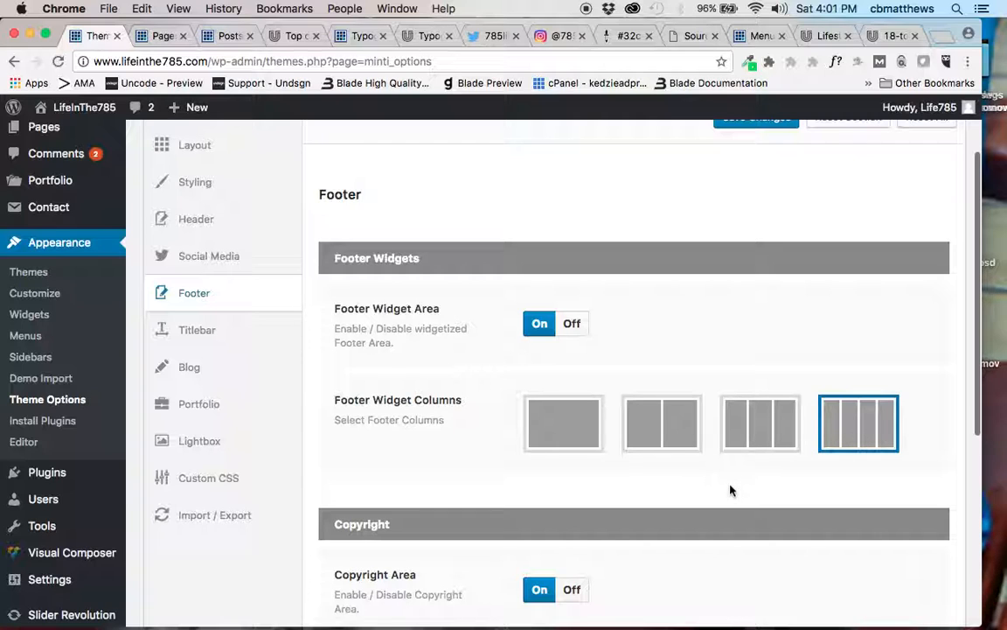
{"action": "scroll", "coordinate": [731, 490], "scroll_direction": "down", "scroll_amount": 5}
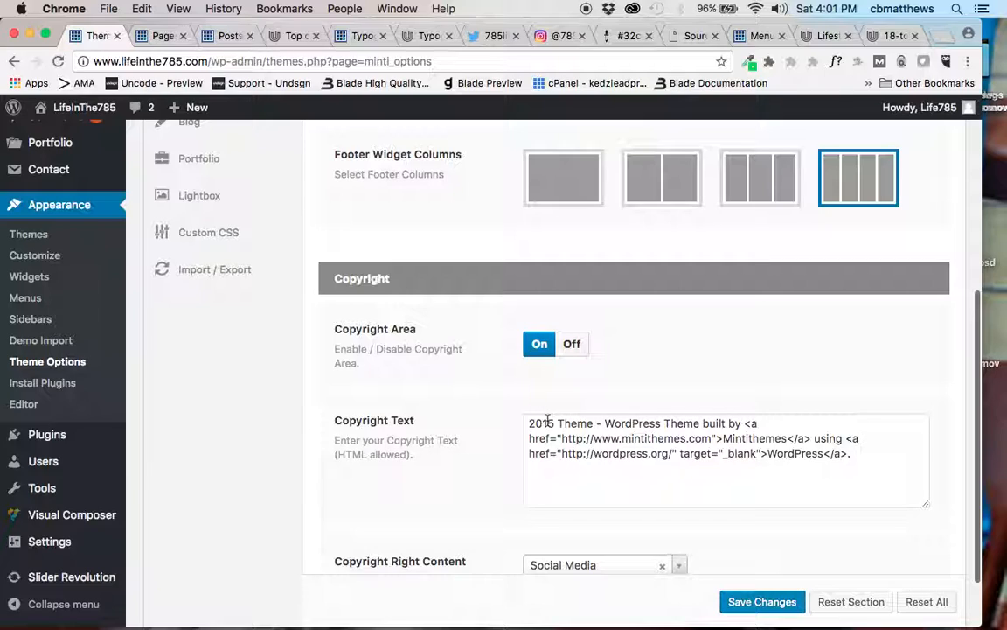
{"action": "left_click_drag", "start_coordinate": [551, 423], "coordinate": [717, 497]}
{"action": "type", "text": "7 - Life in the 785"}
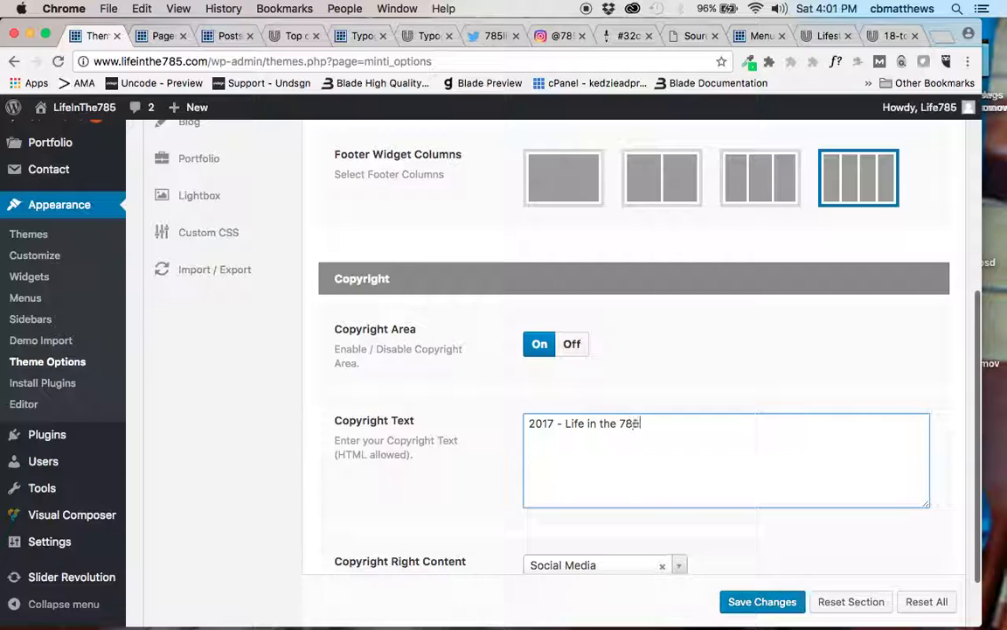
{"action": "scroll", "coordinate": [432, 462], "scroll_direction": "down", "scroll_amount": 2}
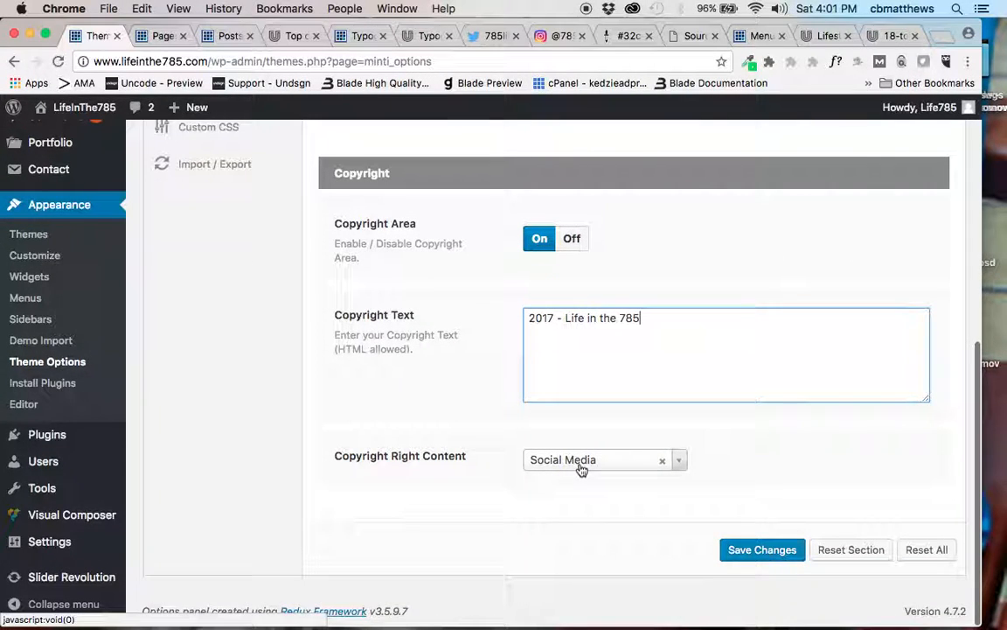
{"action": "left_click", "coordinate": [756, 551]}
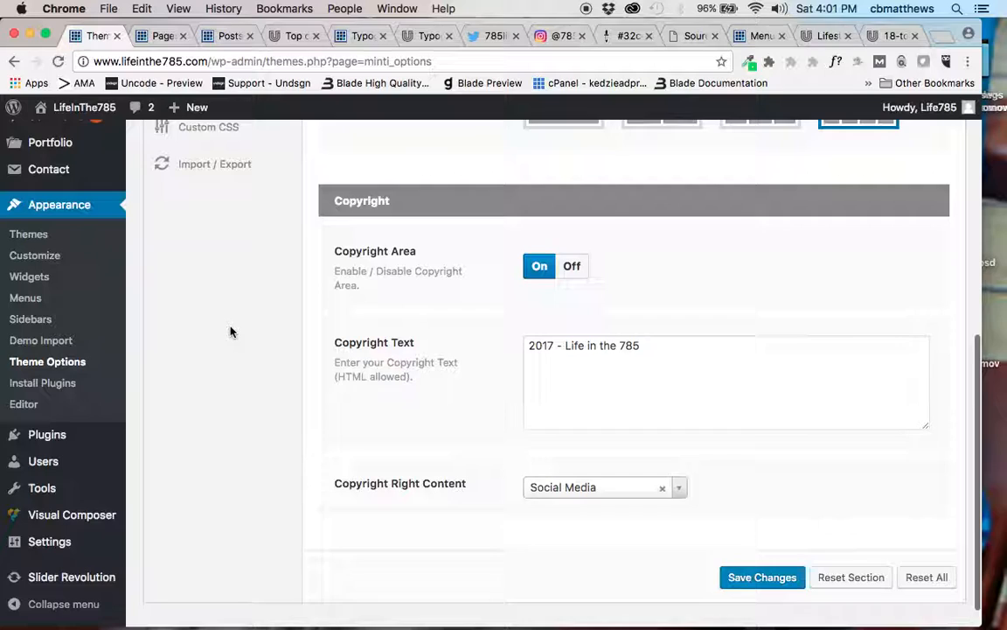
Open the Titlebar section of the theme options and compare it with the titlebar on the 18-to-30 site's Dear Younger Me page
{"action": "scroll", "coordinate": [231, 331], "scroll_direction": "up", "scroll_amount": 10}
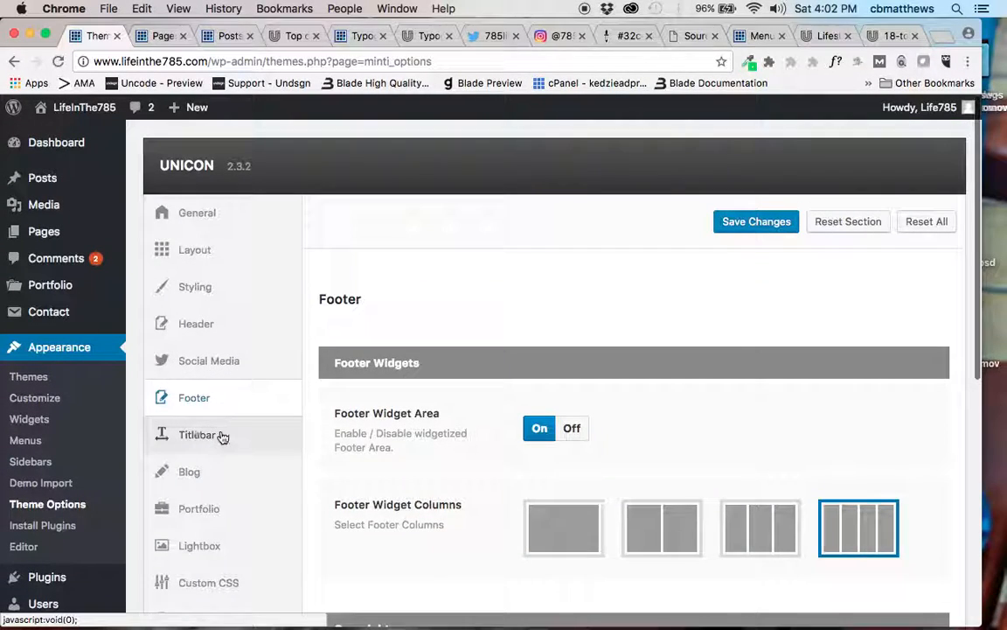
{"action": "left_click", "coordinate": [222, 437]}
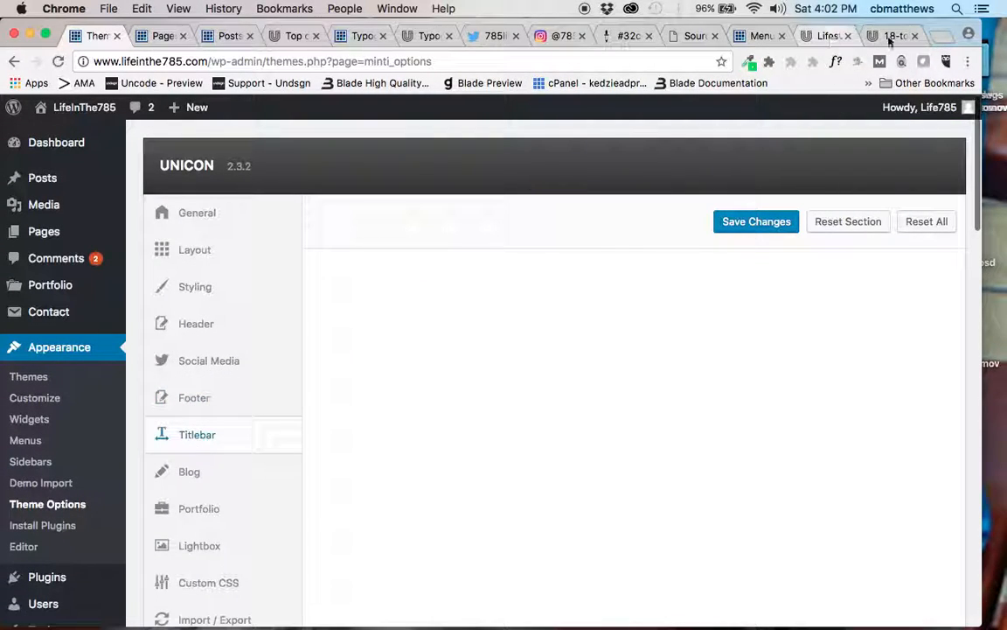
{"action": "left_click", "coordinate": [891, 36]}
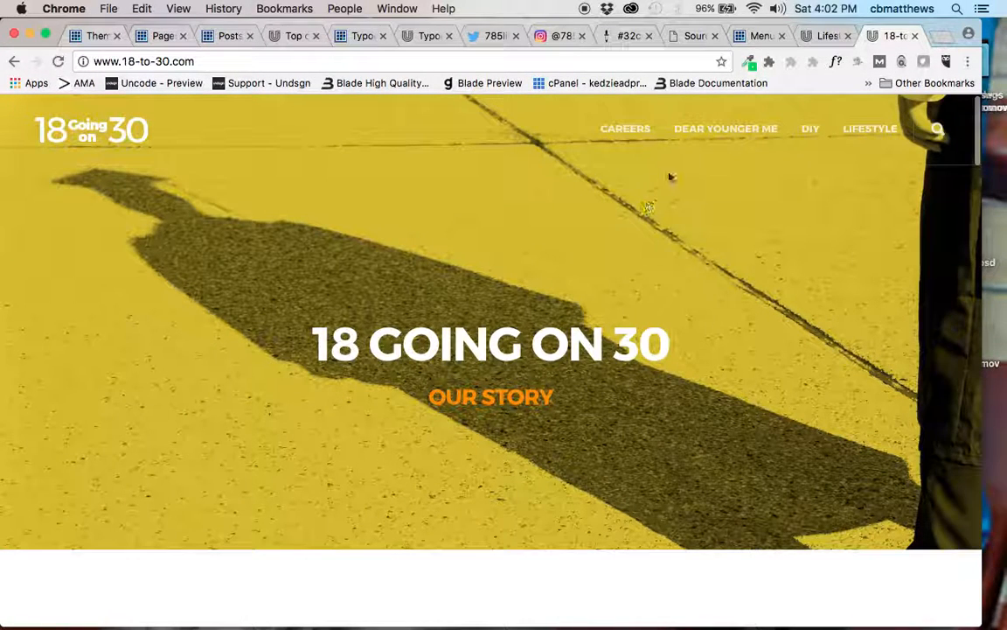
{"action": "left_click", "coordinate": [711, 131]}
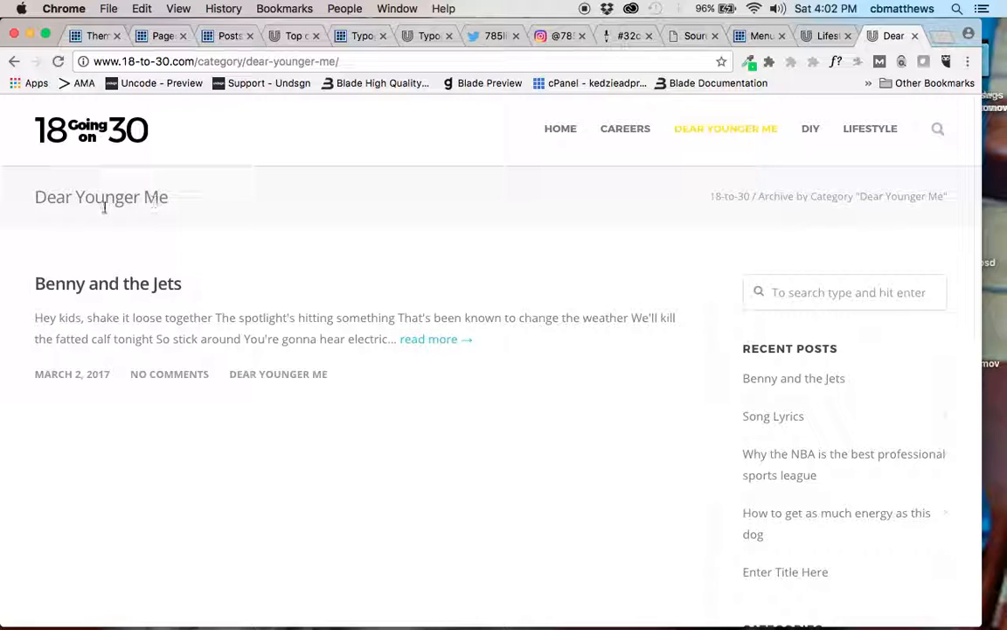
{"action": "left_click", "coordinate": [96, 36]}
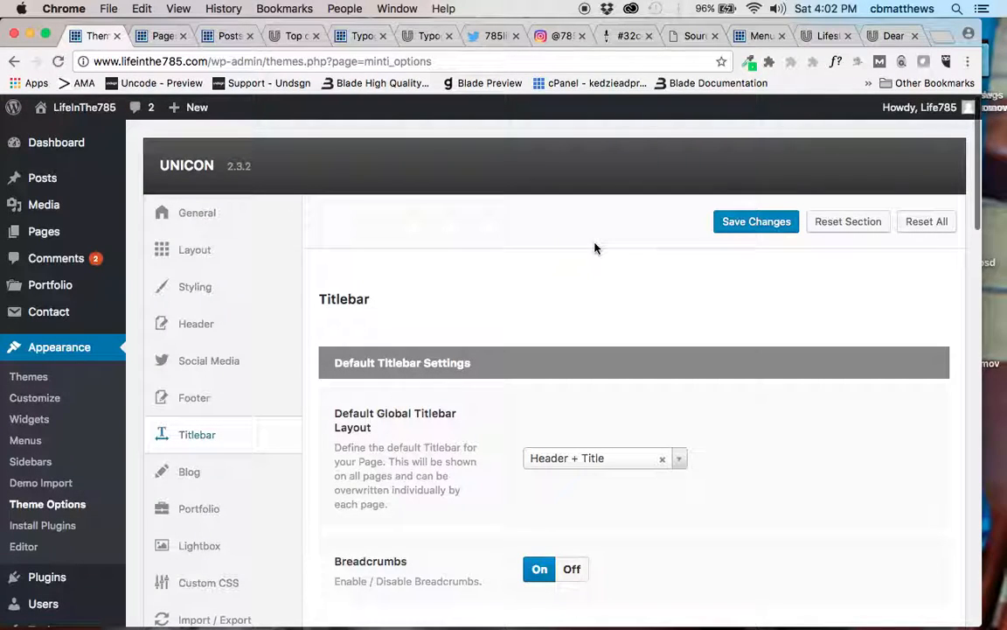
{"action": "left_click", "coordinate": [894, 36]}
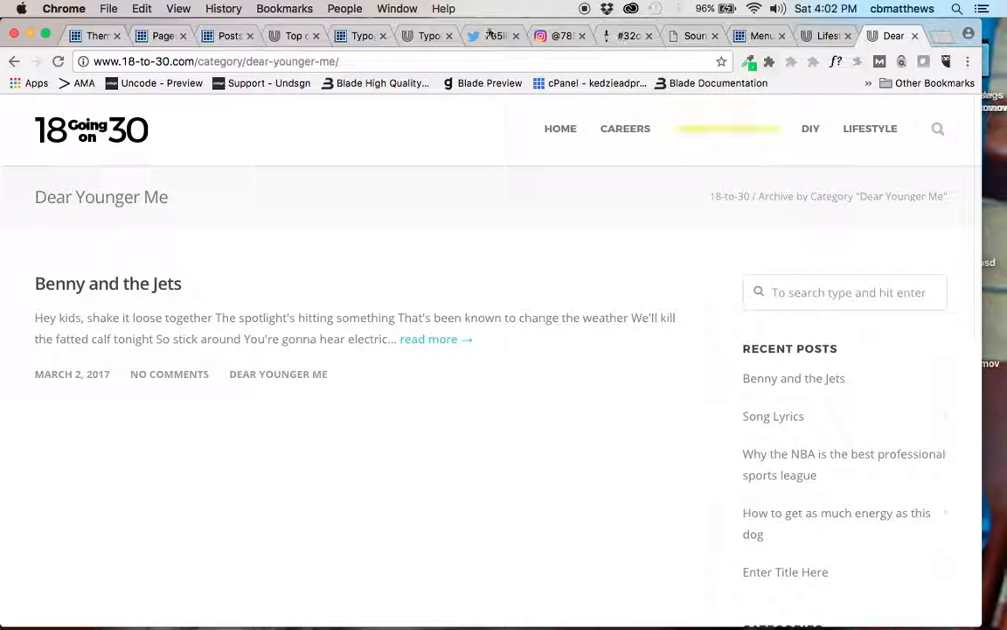
{"action": "left_click", "coordinate": [91, 39]}
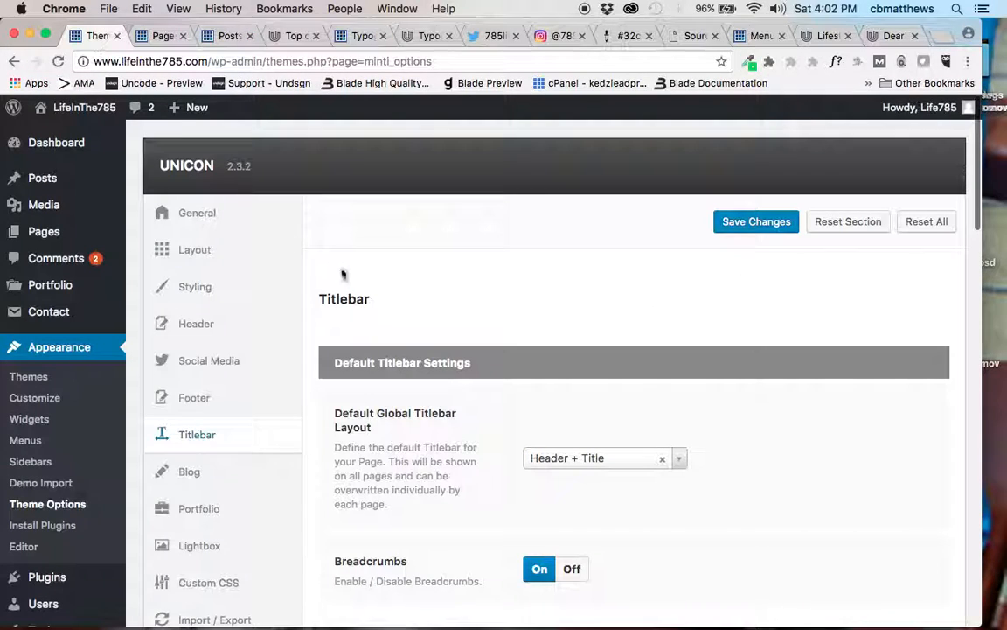
Look through the Titlebar settings, from the default layout and breadcrumbs to the background, border and title text options
{"action": "scroll", "coordinate": [403, 319], "scroll_direction": "down", "scroll_amount": 3}
{"action": "scroll", "coordinate": [403, 319], "scroll_direction": "down", "scroll_amount": 2}
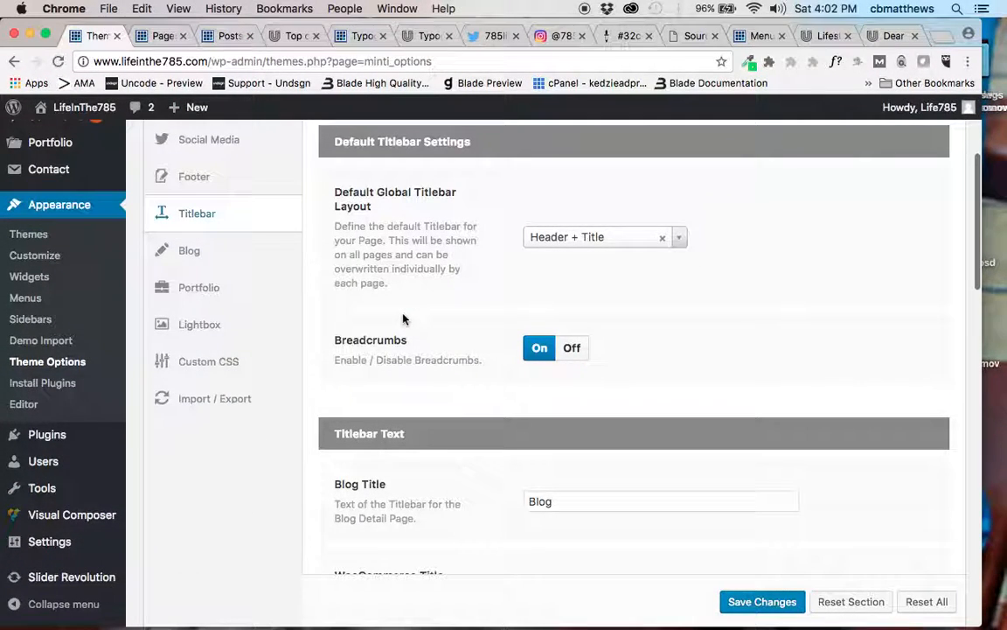
{"action": "scroll", "coordinate": [404, 319], "scroll_direction": "down", "scroll_amount": 3}
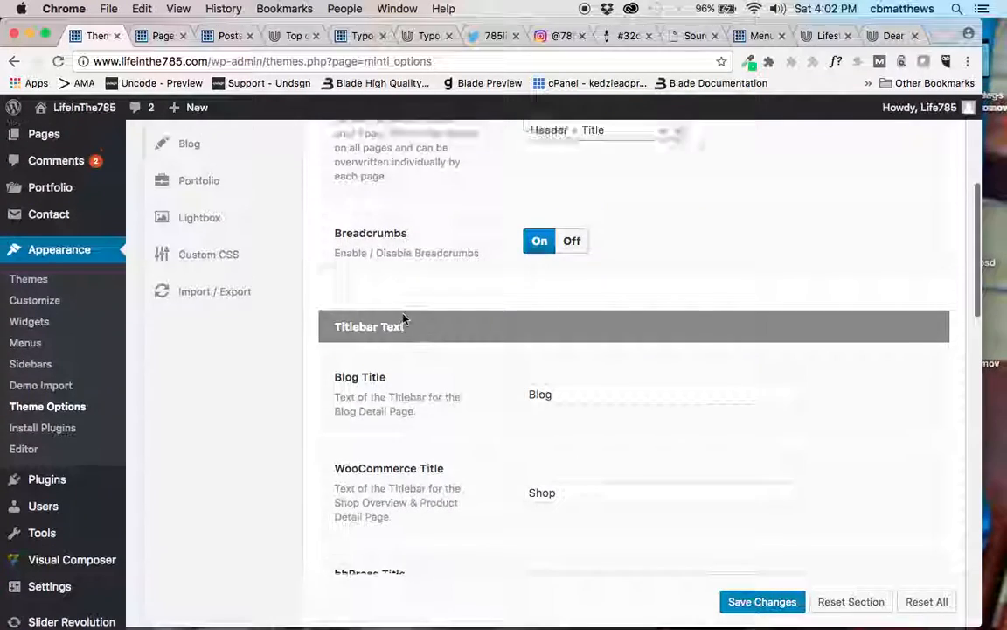
{"action": "scroll", "coordinate": [403, 320], "scroll_direction": "up", "scroll_amount": 3}
{"action": "scroll", "coordinate": [403, 319], "scroll_direction": "down", "scroll_amount": 10}
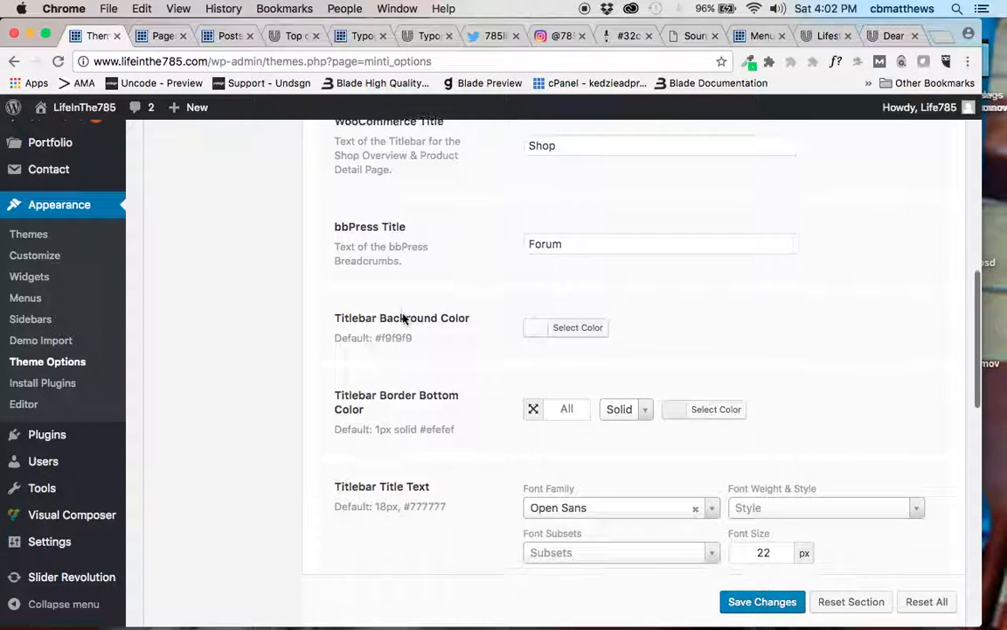
{"action": "scroll", "coordinate": [403, 319], "scroll_direction": "down", "scroll_amount": 3}
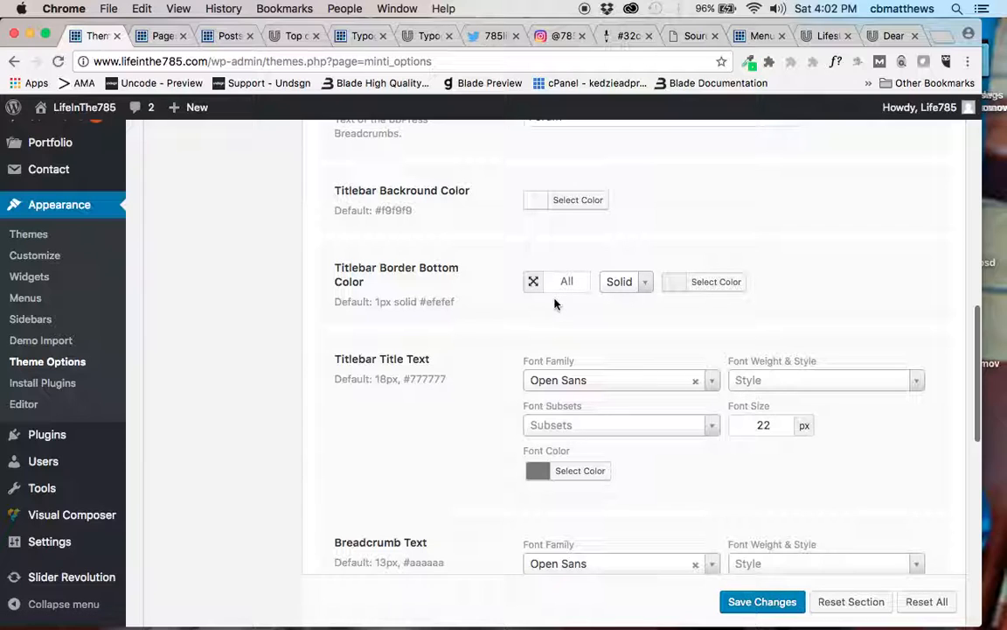
{"action": "scroll", "coordinate": [485, 312], "scroll_direction": "up", "scroll_amount": 2}
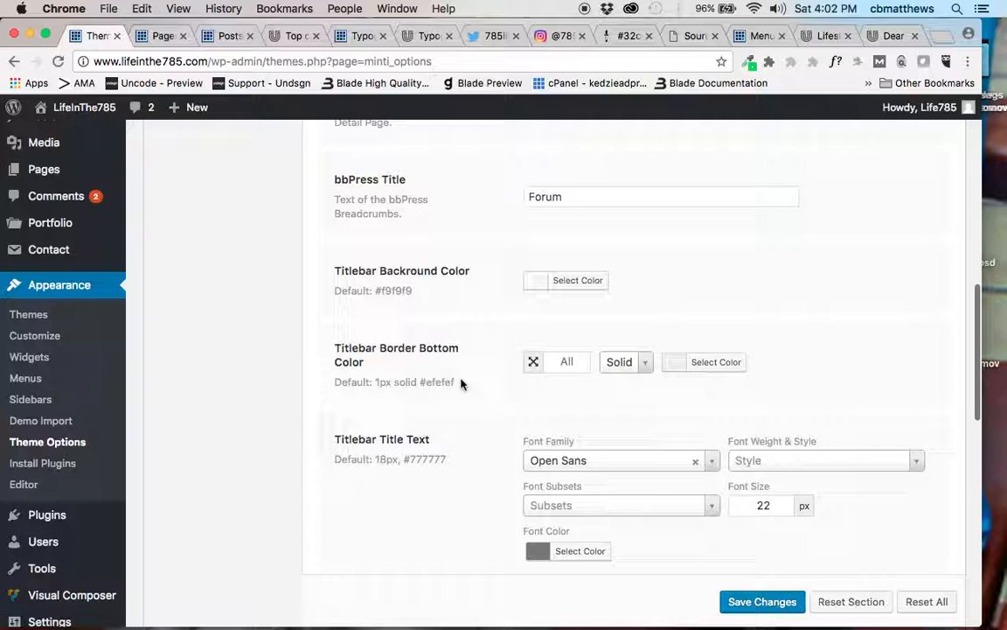
{"action": "scroll", "coordinate": [461, 385], "scroll_direction": "up", "scroll_amount": 1}
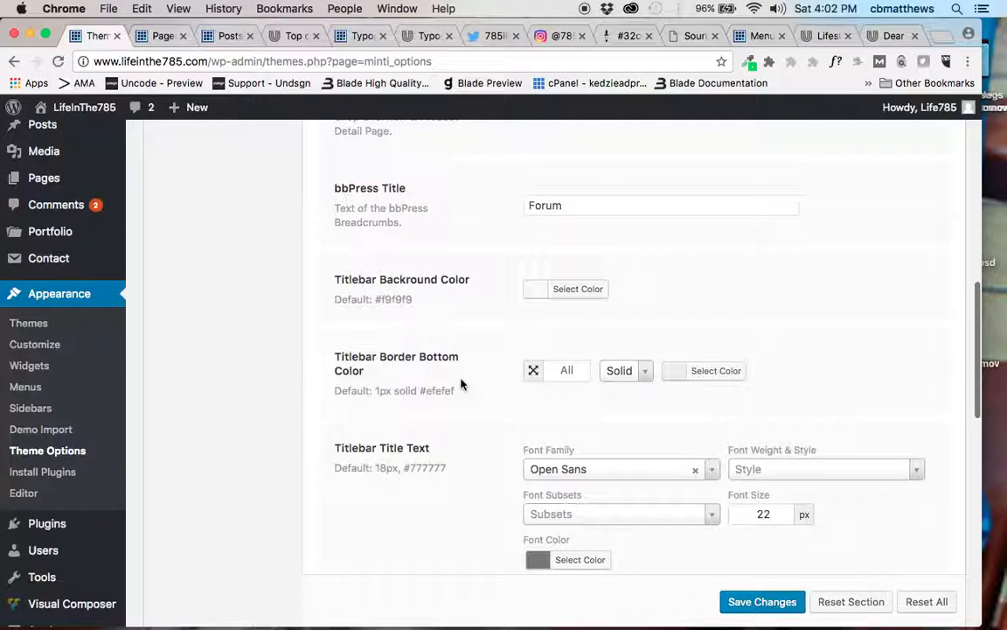
Set the titlebar background color to the blue stored in the color picker extension's history by copying its hex code
{"action": "left_click", "coordinate": [536, 296]}
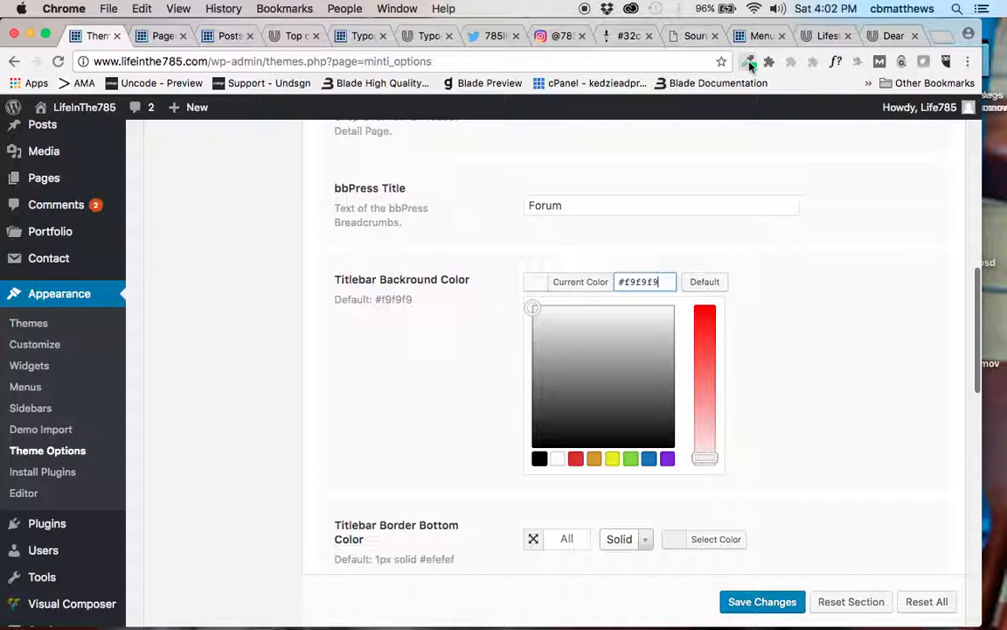
{"action": "left_click", "coordinate": [750, 63]}
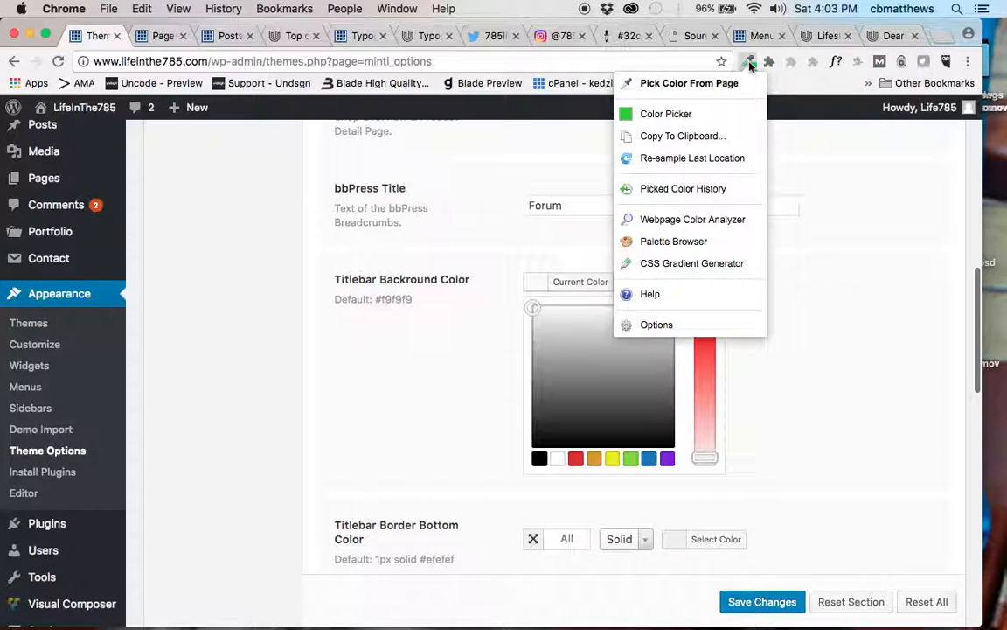
{"action": "left_click", "coordinate": [666, 190]}
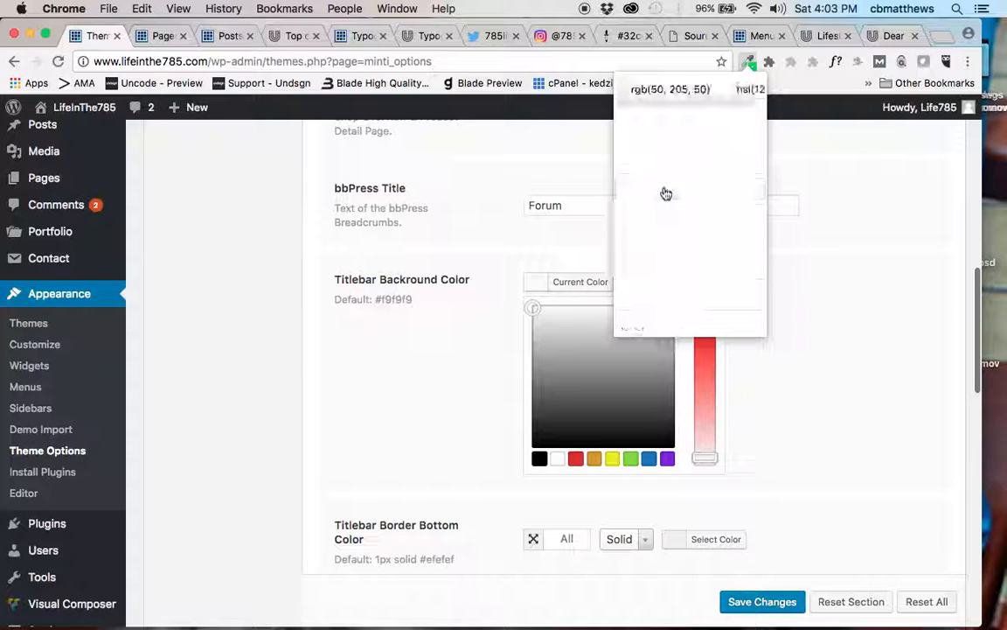
{"action": "left_click", "coordinate": [683, 151]}
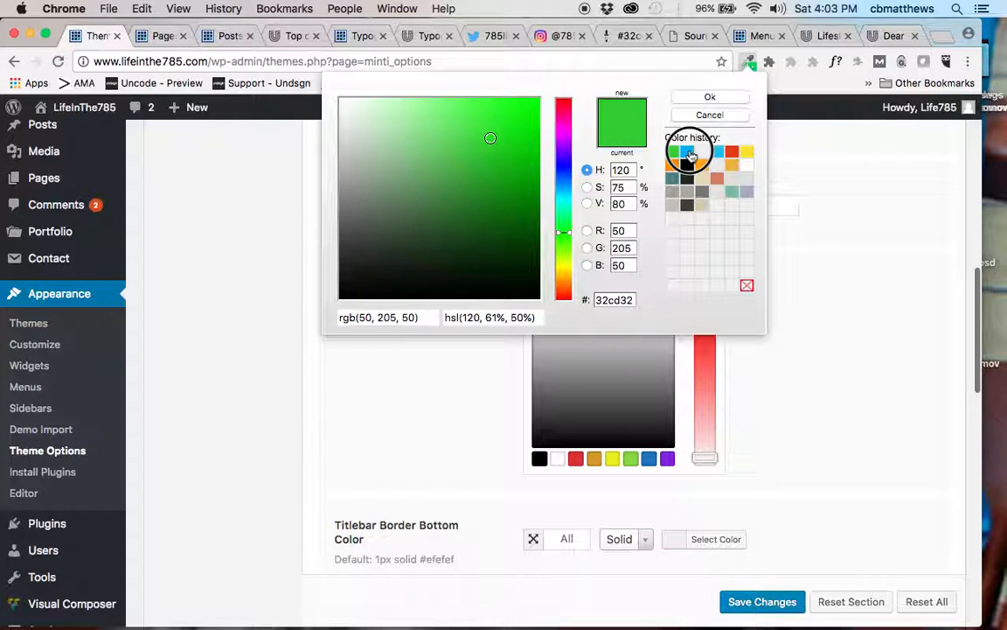
{"action": "double_click", "coordinate": [614, 300]}
{"action": "key", "text": "super+c"}
{"action": "left_click", "coordinate": [368, 404]}
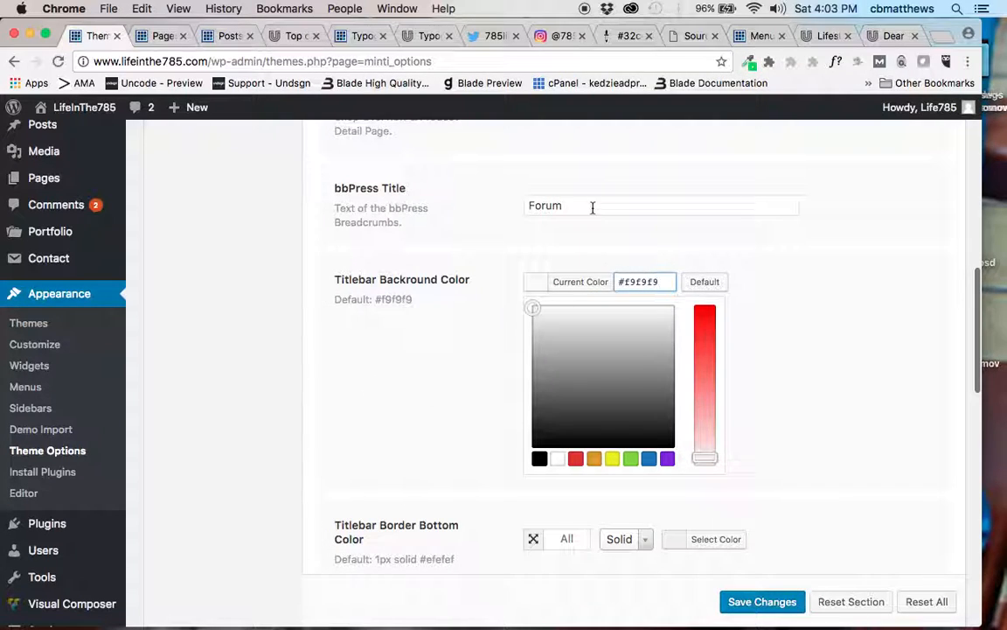
{"action": "double_click", "coordinate": [628, 281]}
{"action": "key", "text": "super+v"}
{"action": "left_click", "coordinate": [463, 372]}
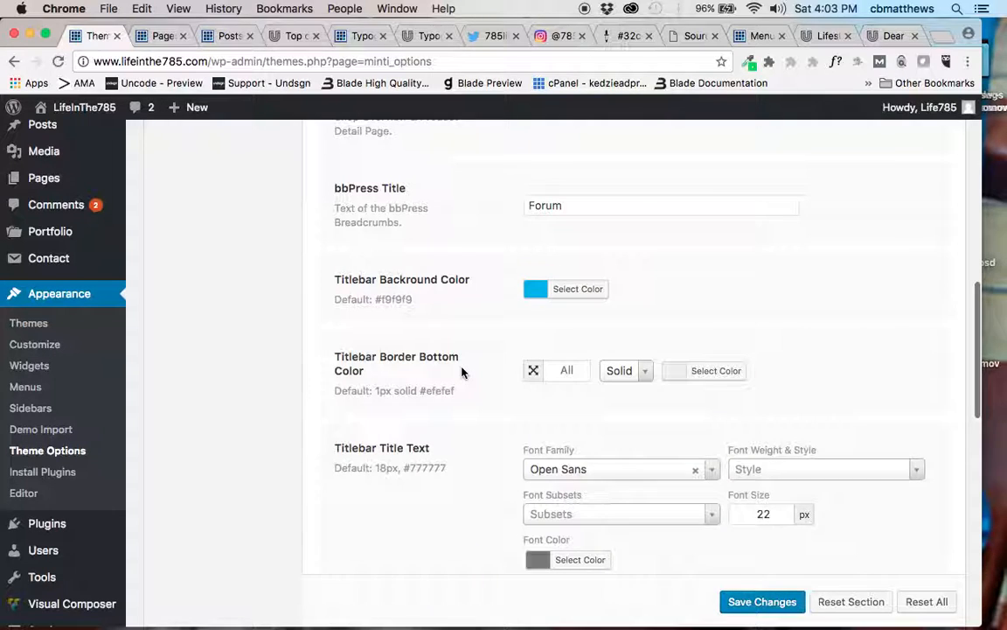
Set the default titlebar's title text to Bold 700 at 24 px and save the changes
{"action": "scroll", "coordinate": [464, 372], "scroll_direction": "down", "scroll_amount": 2}
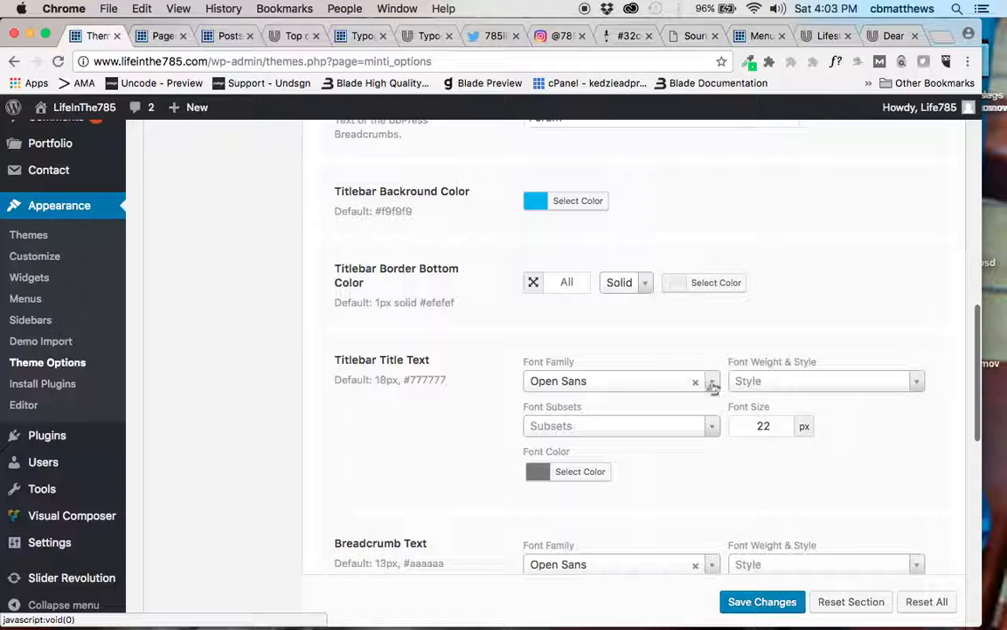
{"action": "left_click", "coordinate": [765, 383]}
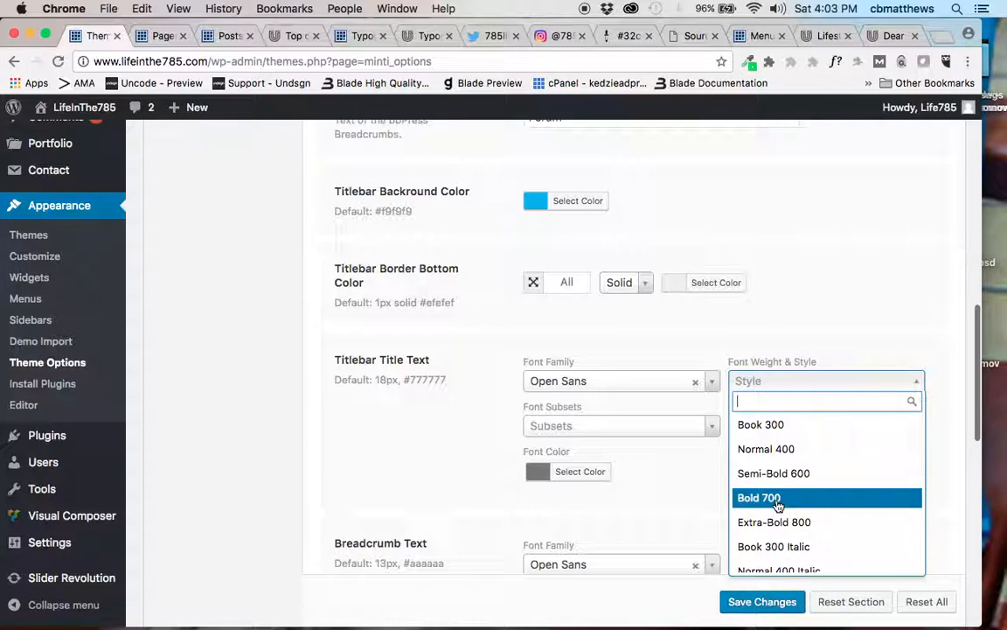
{"action": "left_click", "coordinate": [770, 498]}
{"action": "double_click", "coordinate": [764, 425]}
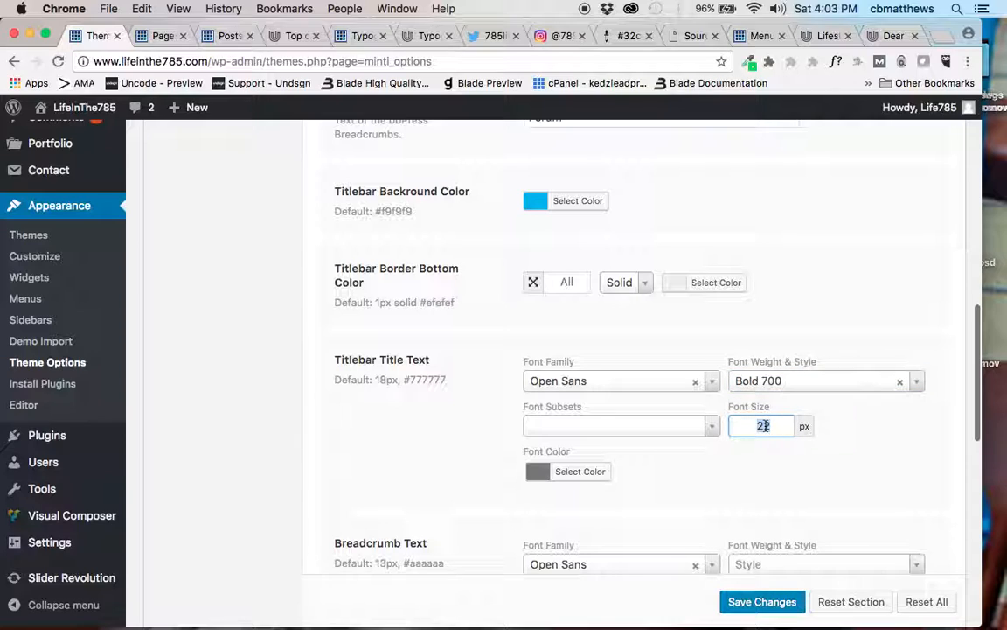
{"action": "type", "text": "24"}
{"action": "left_click", "coordinate": [676, 496]}
{"action": "scroll", "coordinate": [665, 496], "scroll_direction": "down", "scroll_amount": 3}
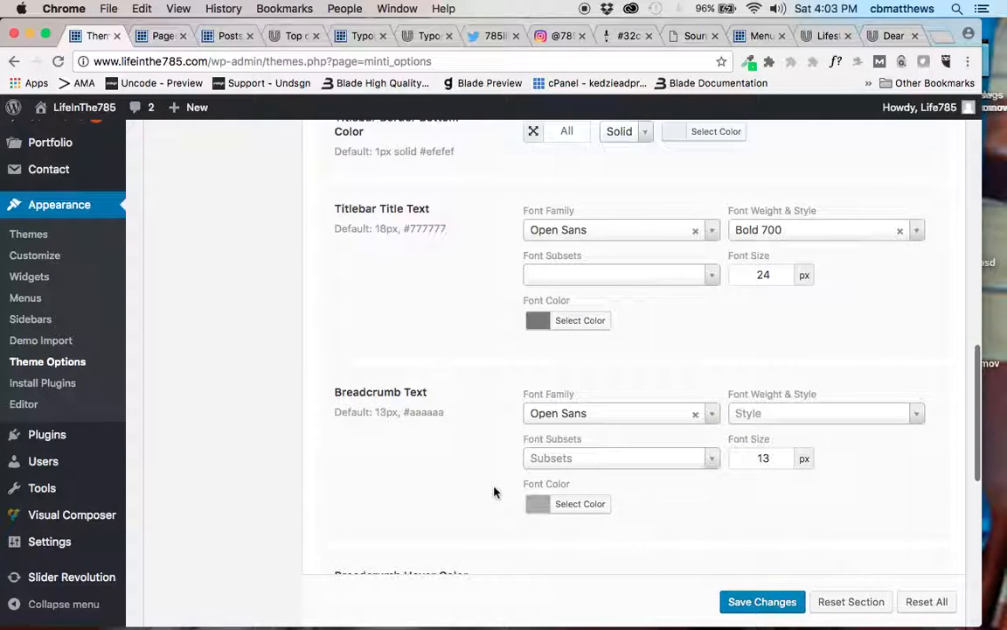
{"action": "scroll", "coordinate": [495, 492], "scroll_direction": "down", "scroll_amount": 5}
{"action": "scroll", "coordinate": [494, 491], "scroll_direction": "down", "scroll_amount": 5}
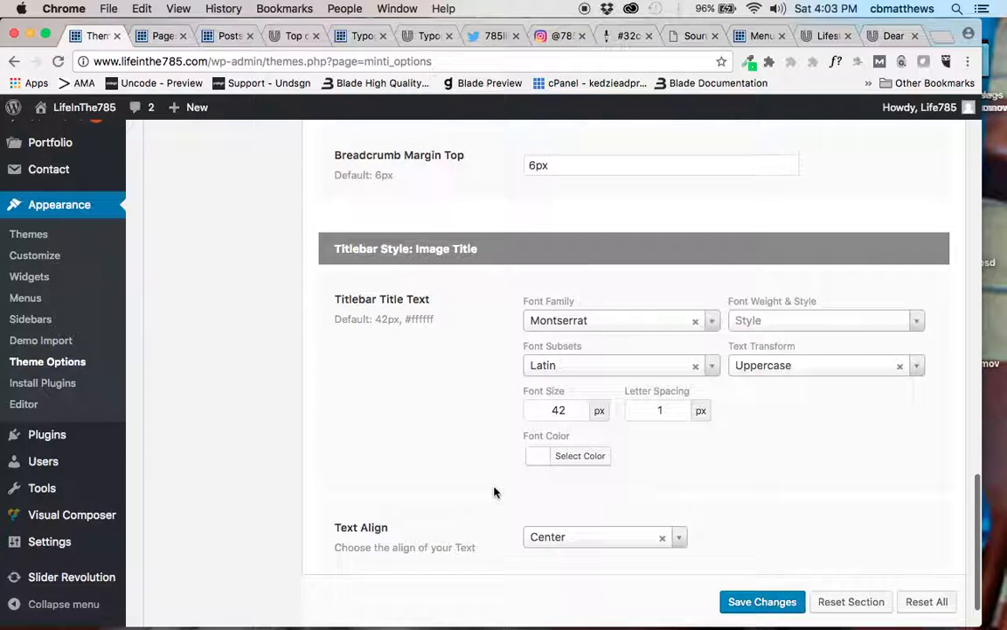
{"action": "scroll", "coordinate": [494, 491], "scroll_direction": "down", "scroll_amount": 2}
{"action": "left_click", "coordinate": [762, 549]}
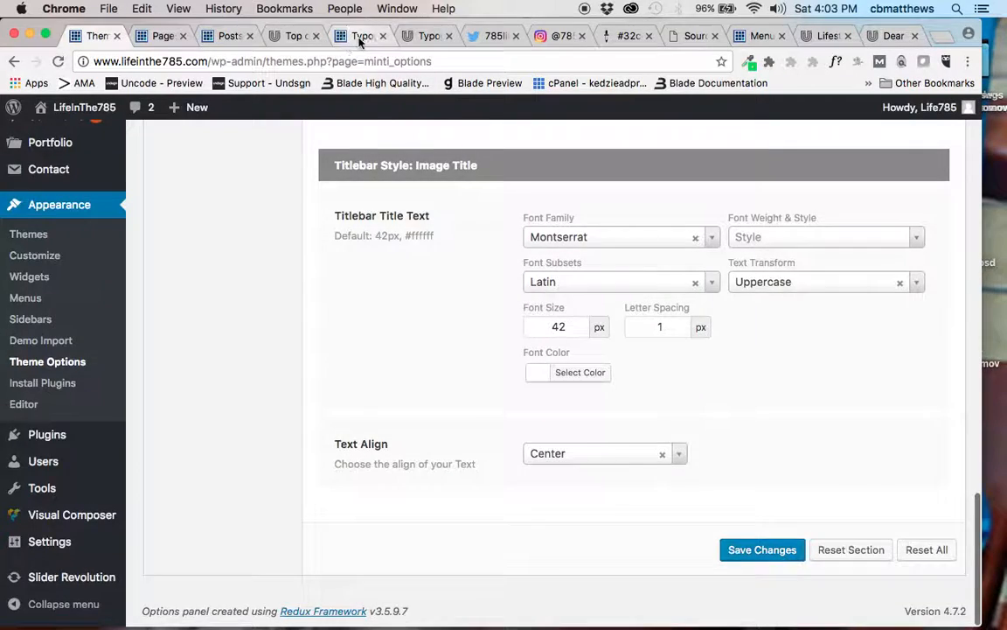
Reload the Typography page preview and check the titlebar's new background and title text
{"action": "left_click", "coordinate": [359, 36]}
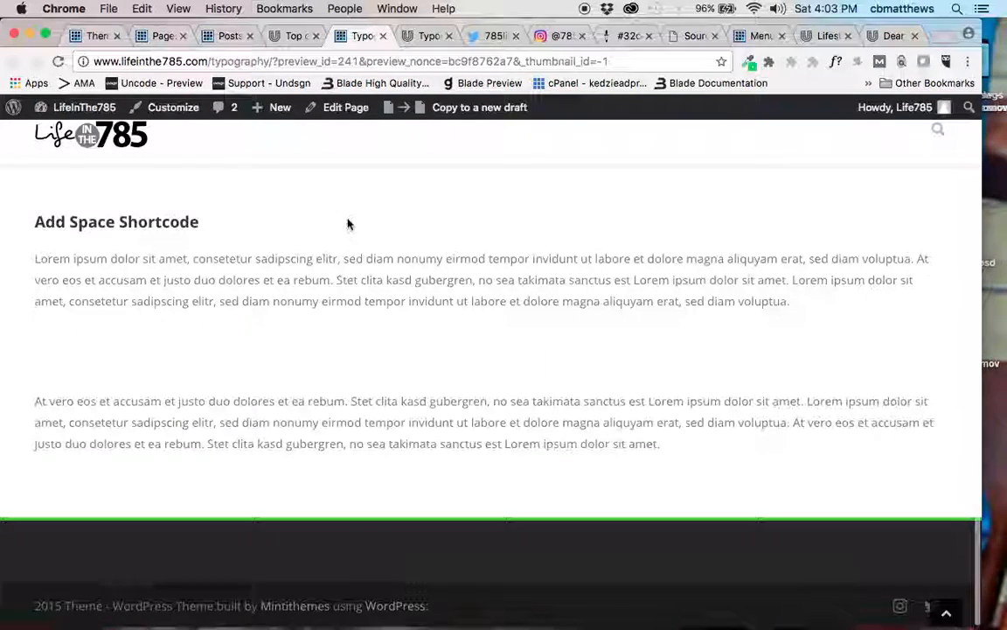
{"action": "scroll", "coordinate": [349, 223], "scroll_direction": "up", "scroll_amount": 15}
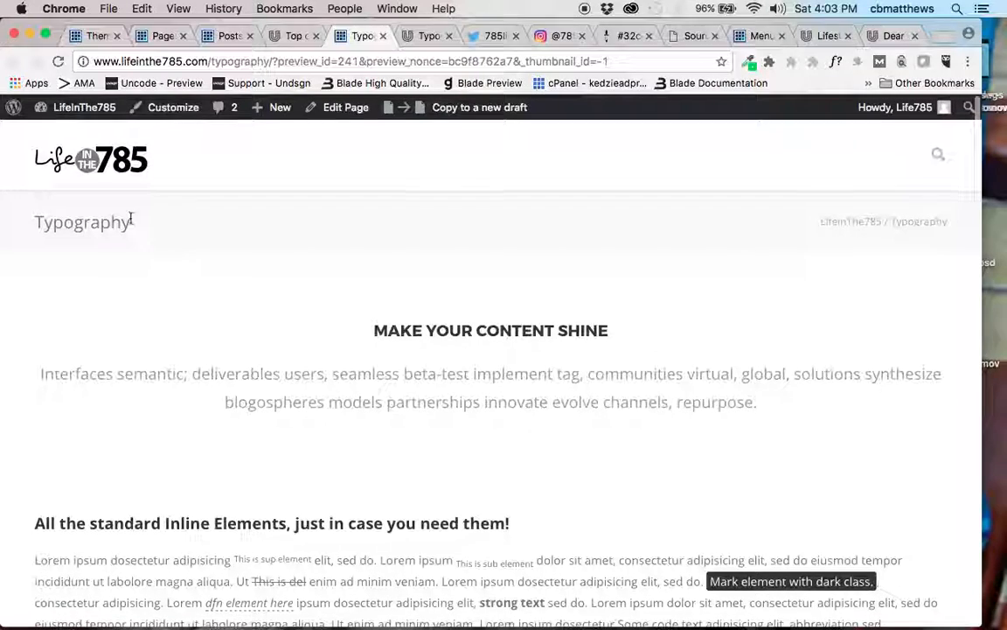
{"action": "left_click", "coordinate": [191, 63]}
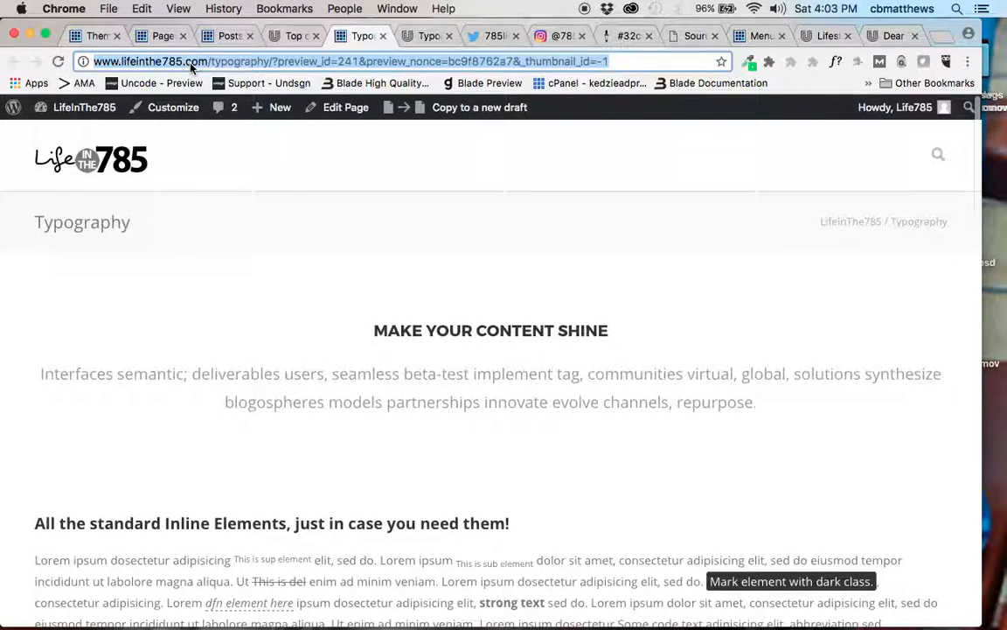
{"action": "key", "text": "Return"}
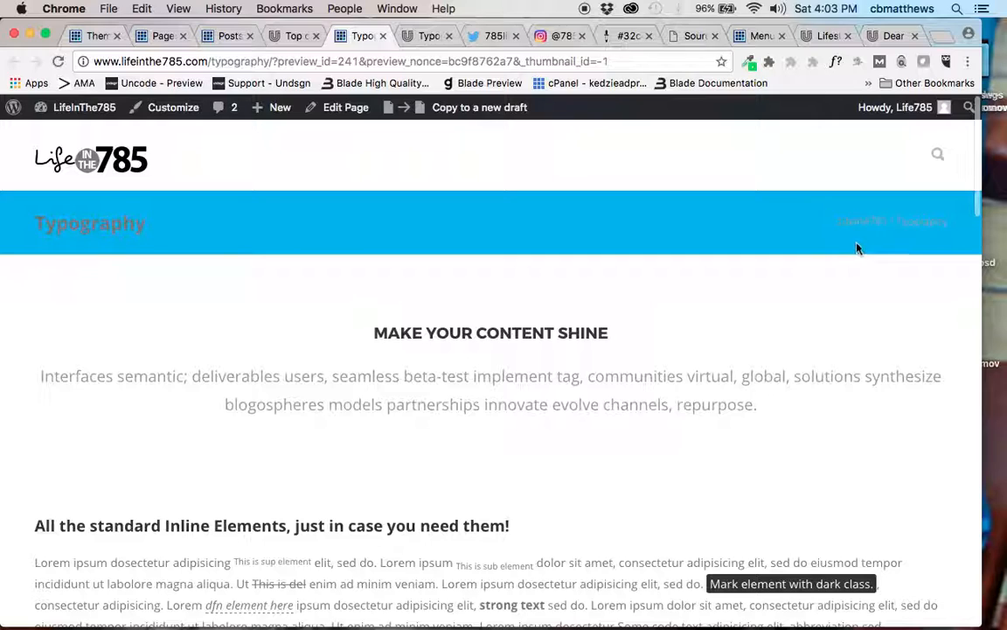
Set the font color of the default titlebar's title text to #ffffff in the theme options
{"action": "left_click", "coordinate": [98, 36]}
{"action": "scroll", "coordinate": [469, 310], "scroll_direction": "up", "scroll_amount": 10}
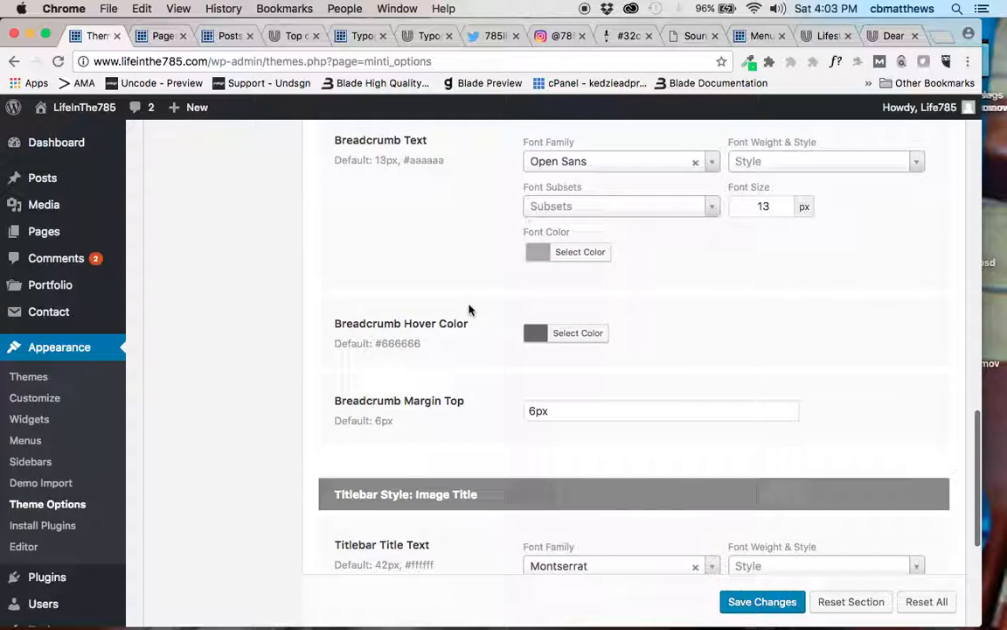
{"action": "scroll", "coordinate": [469, 310], "scroll_direction": "up", "scroll_amount": 4}
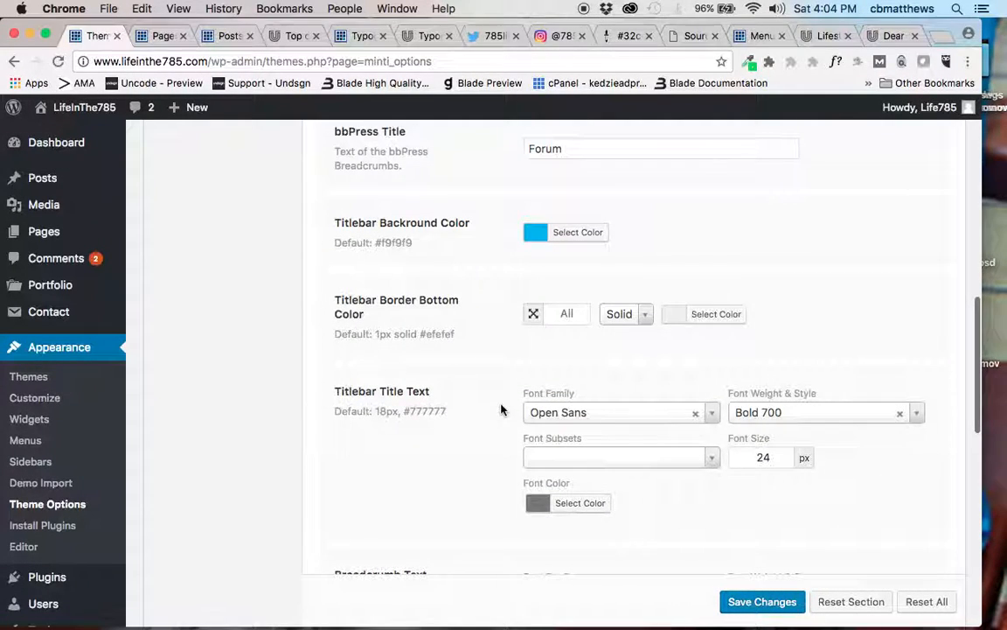
{"action": "scroll", "coordinate": [506, 409], "scroll_direction": "down", "scroll_amount": 3}
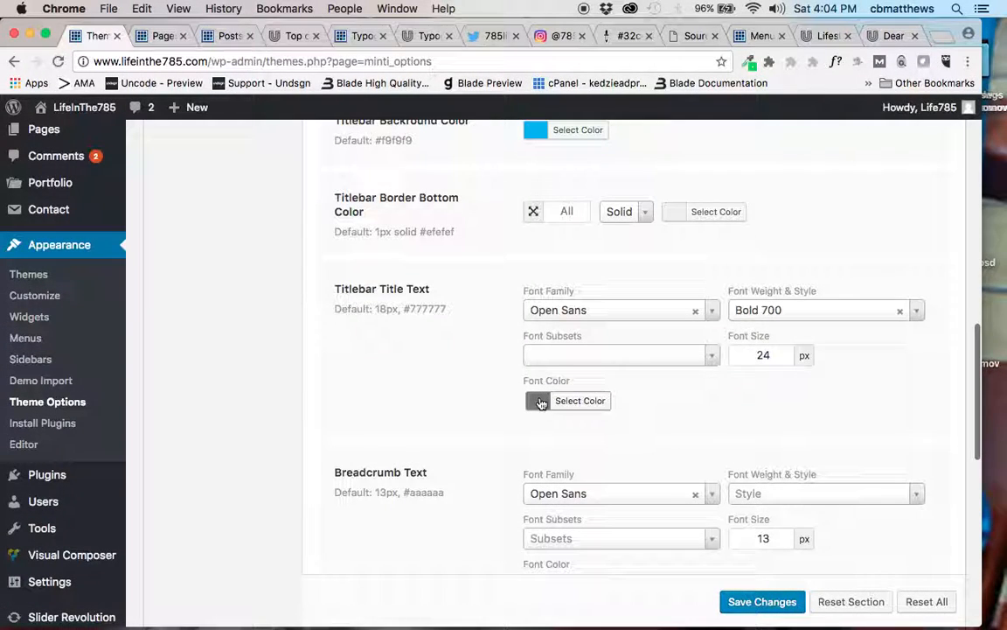
{"action": "left_click", "coordinate": [541, 403]}
{"action": "left_click", "coordinate": [651, 399]}
{"action": "double_click", "coordinate": [652, 398]}
{"action": "type", "text": "ffffff"}
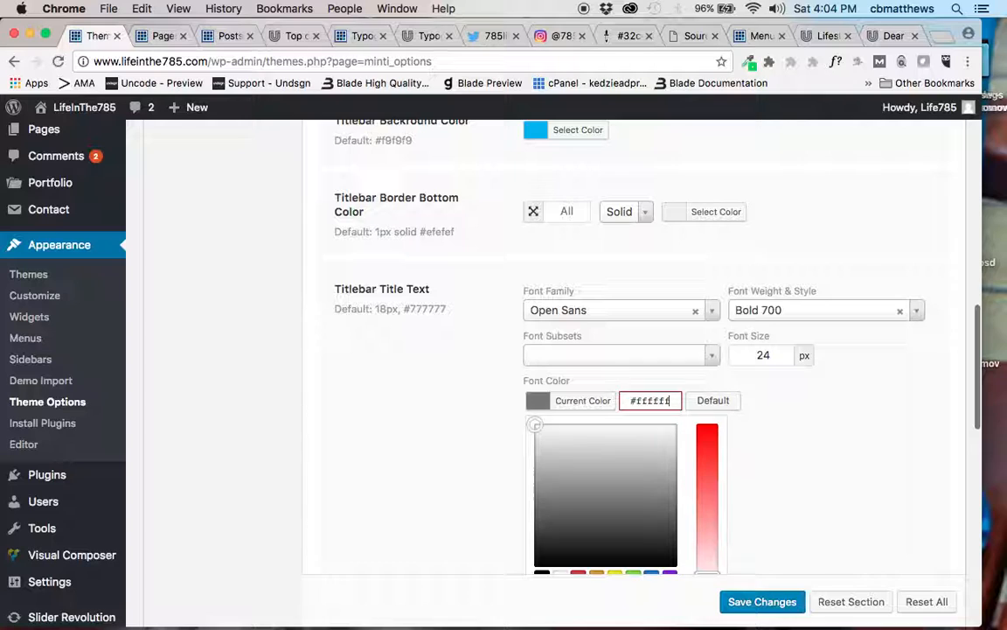
{"action": "left_click", "coordinate": [820, 457]}
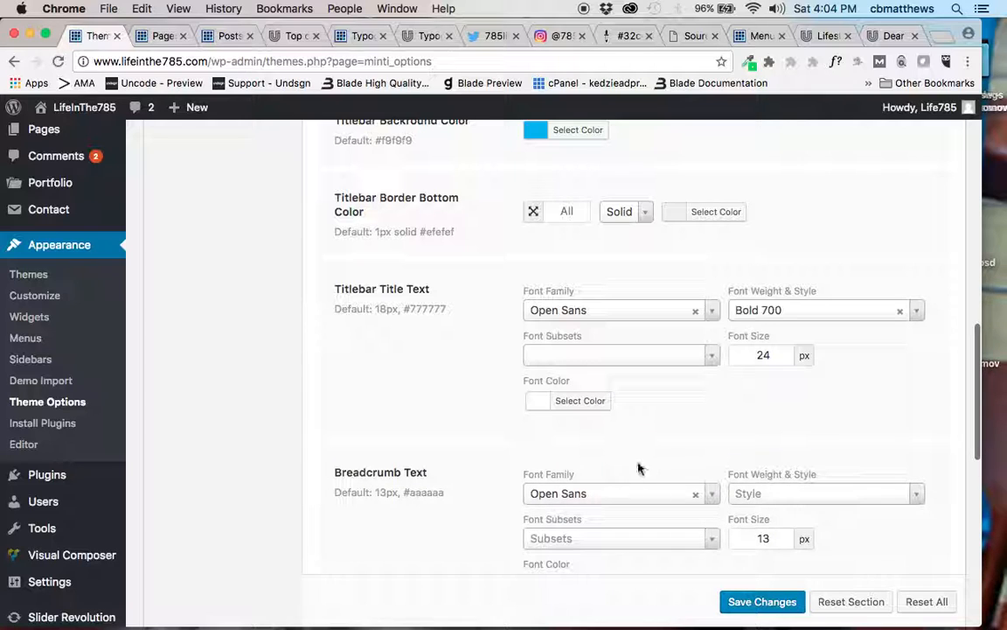
Check the breadcrumbs on the Typography page, set the Breadcrumb Text font color to #ffffff and save the changes
{"action": "left_click", "coordinate": [360, 36]}
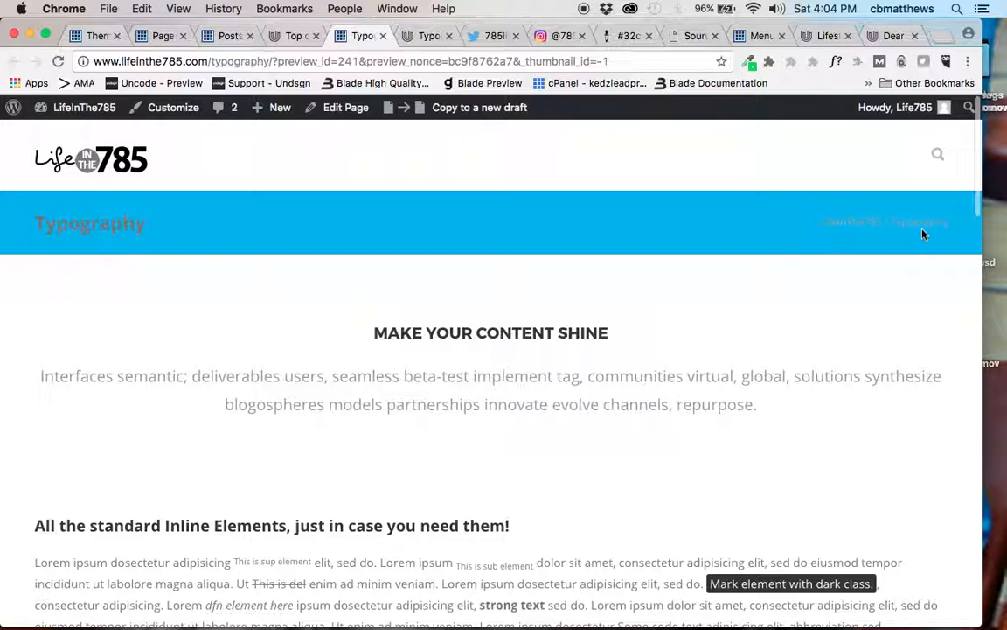
{"action": "left_click", "coordinate": [97, 37]}
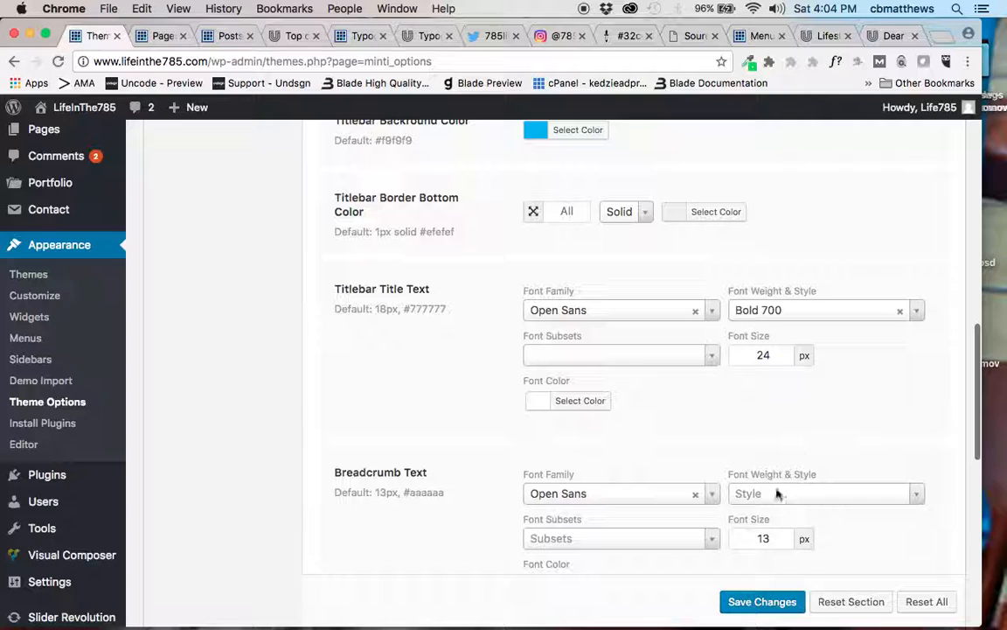
{"action": "scroll", "coordinate": [587, 524], "scroll_direction": "down", "scroll_amount": 5}
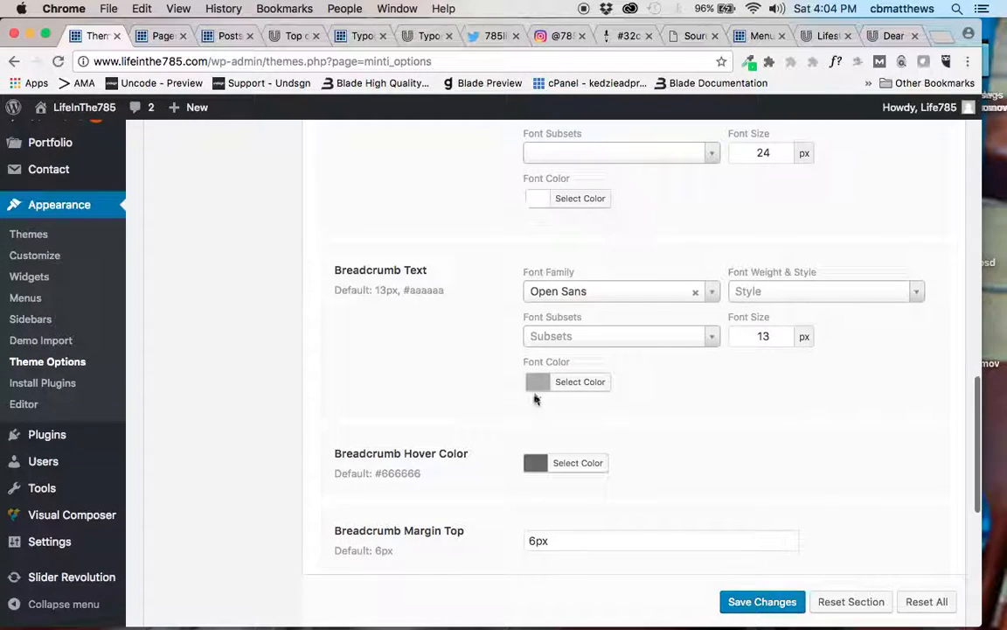
{"action": "left_click", "coordinate": [538, 377]}
{"action": "double_click", "coordinate": [656, 375]}
{"action": "type", "text": "ffffff"}
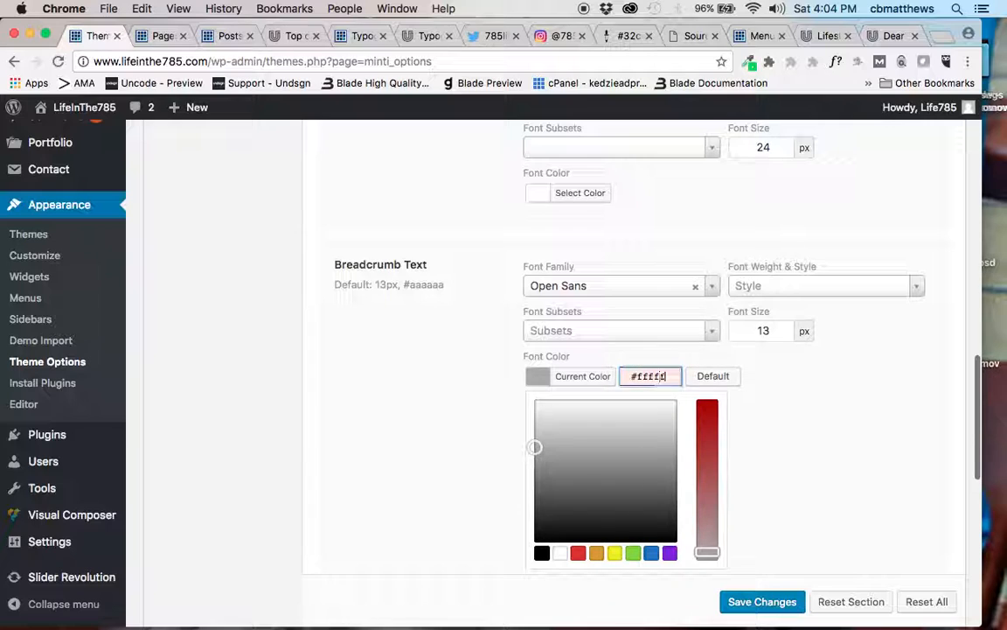
{"action": "left_click", "coordinate": [759, 602]}
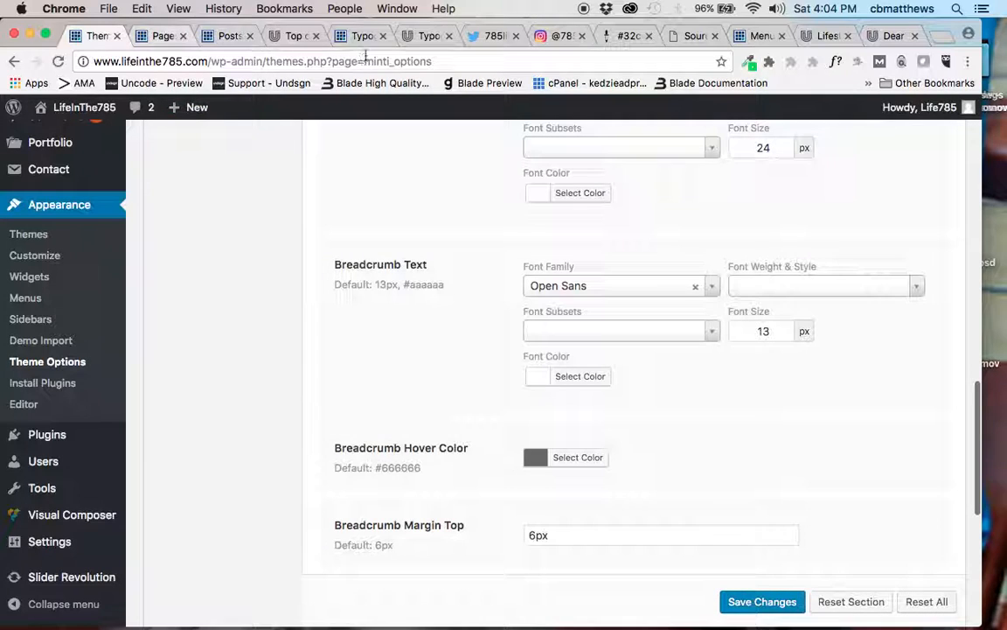
Reload the Typography page preview to check the titlebar's title and breadcrumb colors
{"action": "left_click", "coordinate": [362, 36]}
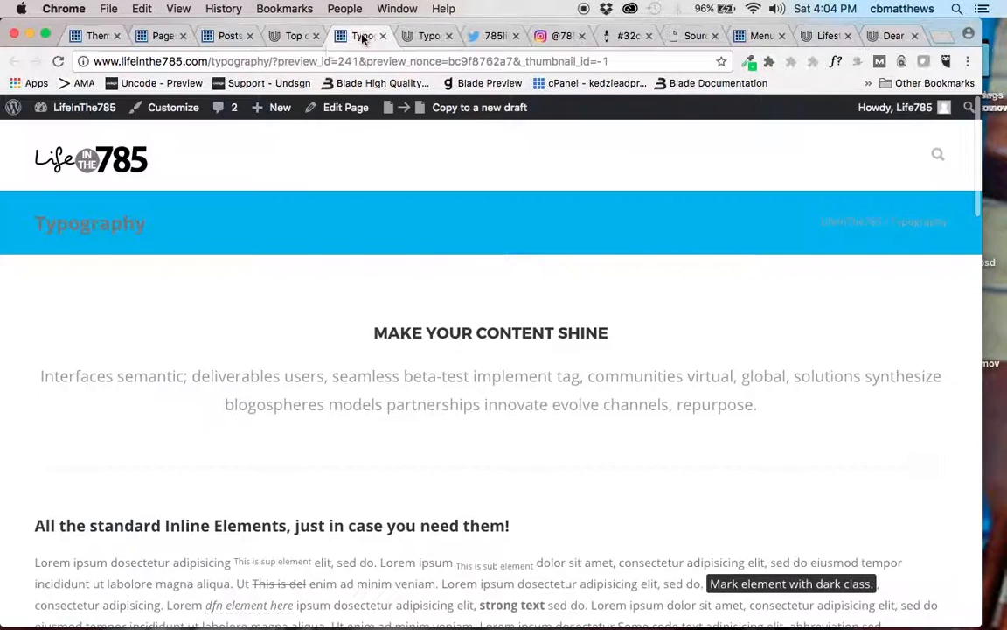
{"action": "left_click", "coordinate": [295, 62]}
{"action": "key", "text": "Return"}
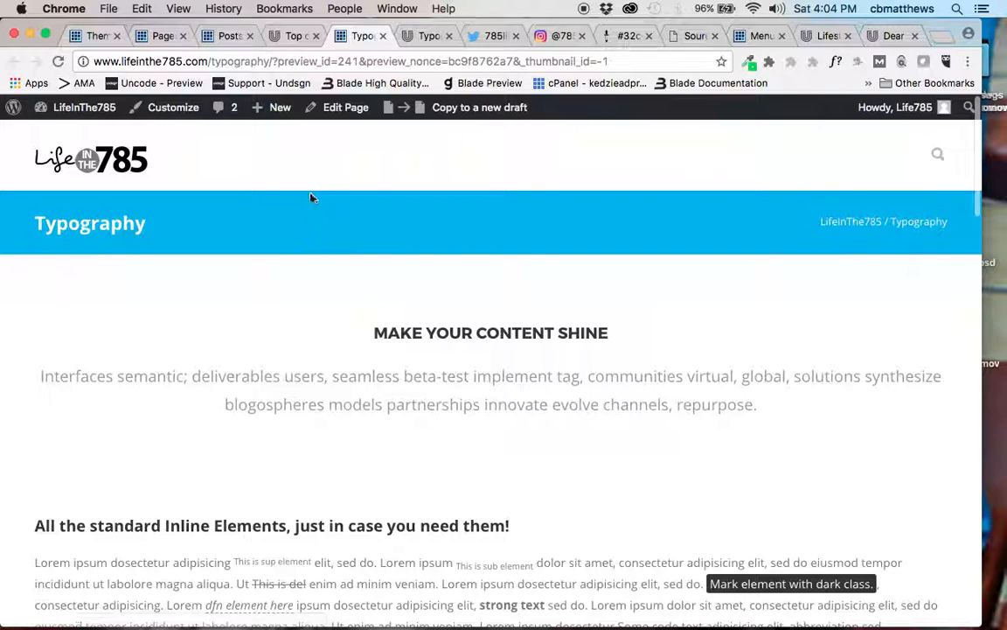
Enable Tags in the Metadata Options of the Blog theme options and save the changes
{"action": "left_click", "coordinate": [96, 37]}
{"action": "scroll", "coordinate": [274, 372], "scroll_direction": "up", "scroll_amount": 10}
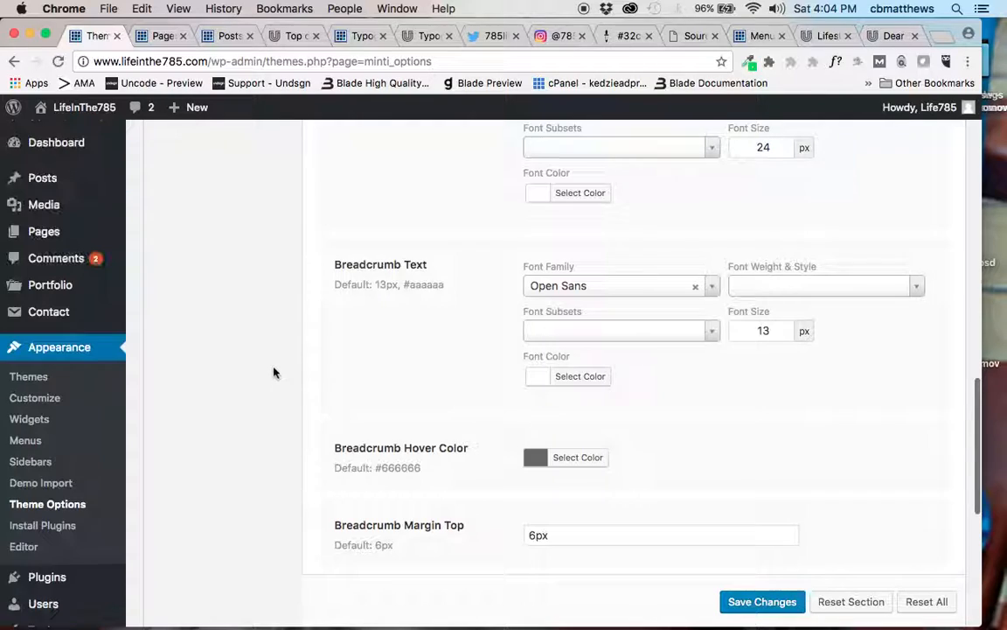
{"action": "scroll", "coordinate": [272, 374], "scroll_direction": "up", "scroll_amount": 5}
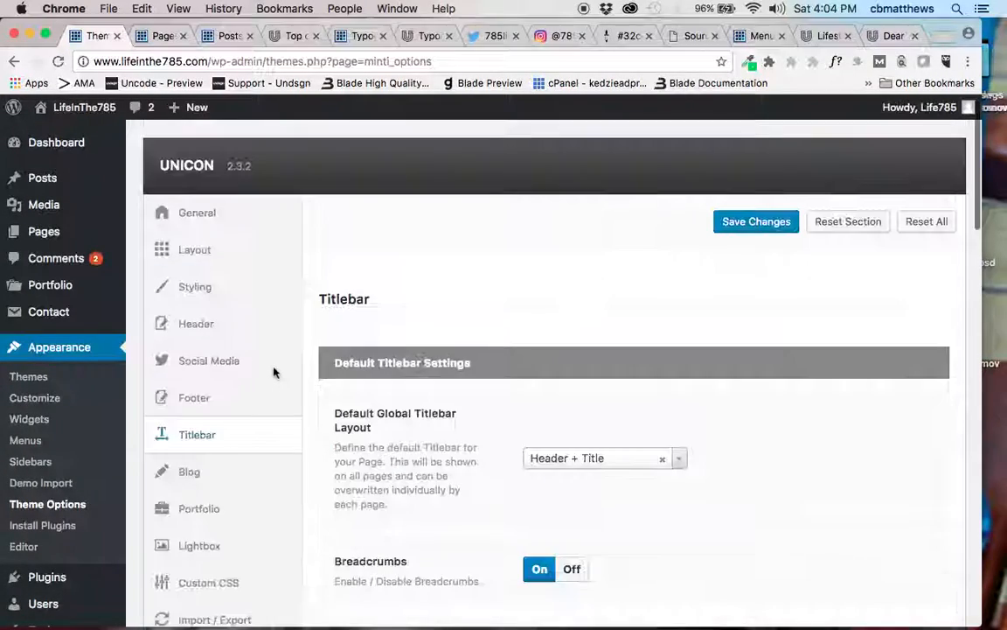
{"action": "scroll", "coordinate": [272, 374], "scroll_direction": "down", "scroll_amount": 5}
{"action": "scroll", "coordinate": [275, 374], "scroll_direction": "up", "scroll_amount": 1}
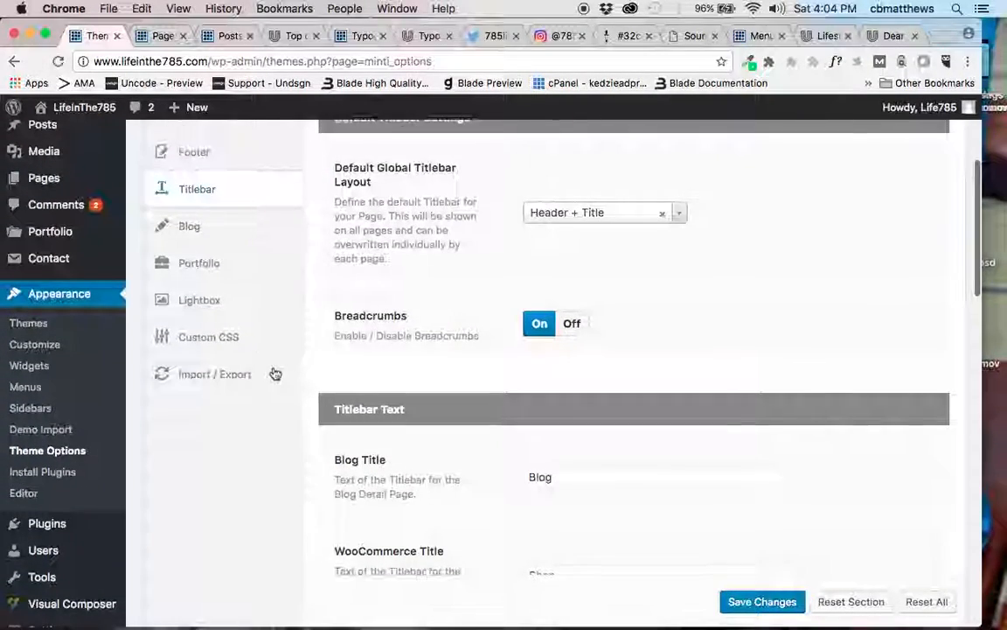
{"action": "left_click", "coordinate": [226, 237]}
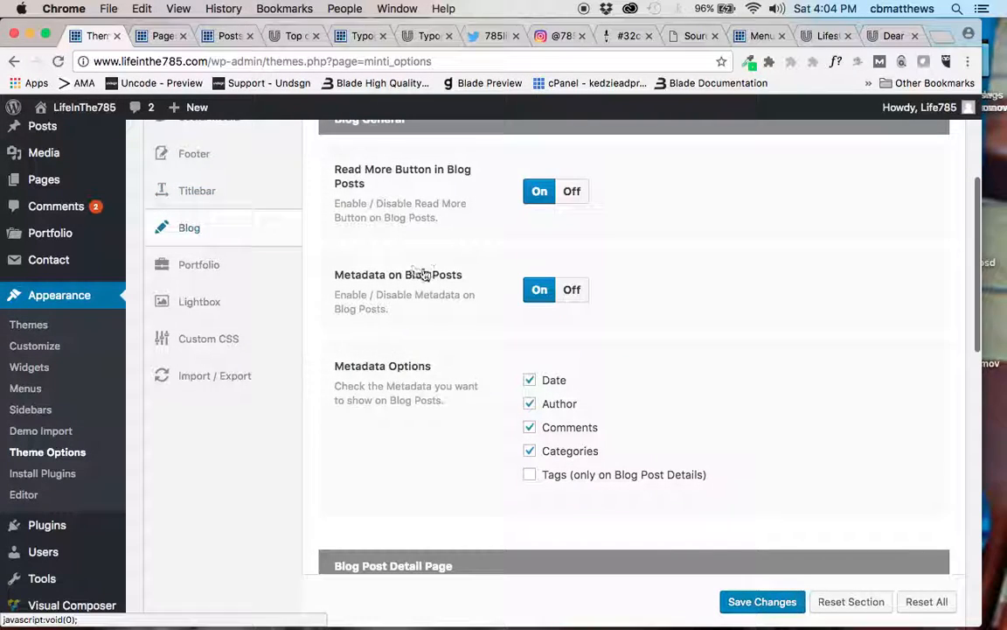
{"action": "scroll", "coordinate": [444, 275], "scroll_direction": "up", "scroll_amount": 1}
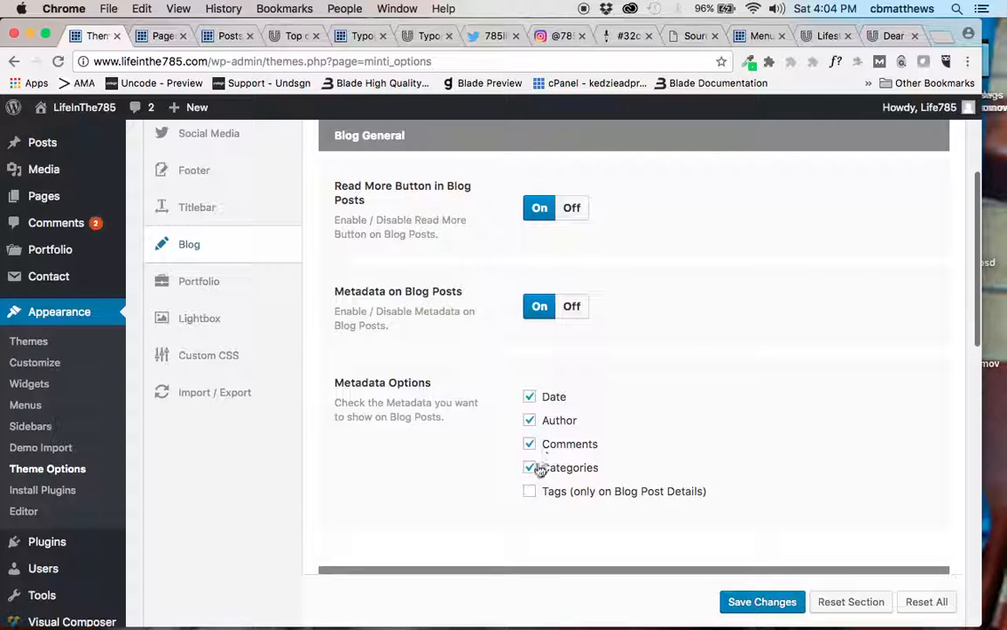
{"action": "left_click", "coordinate": [530, 491]}
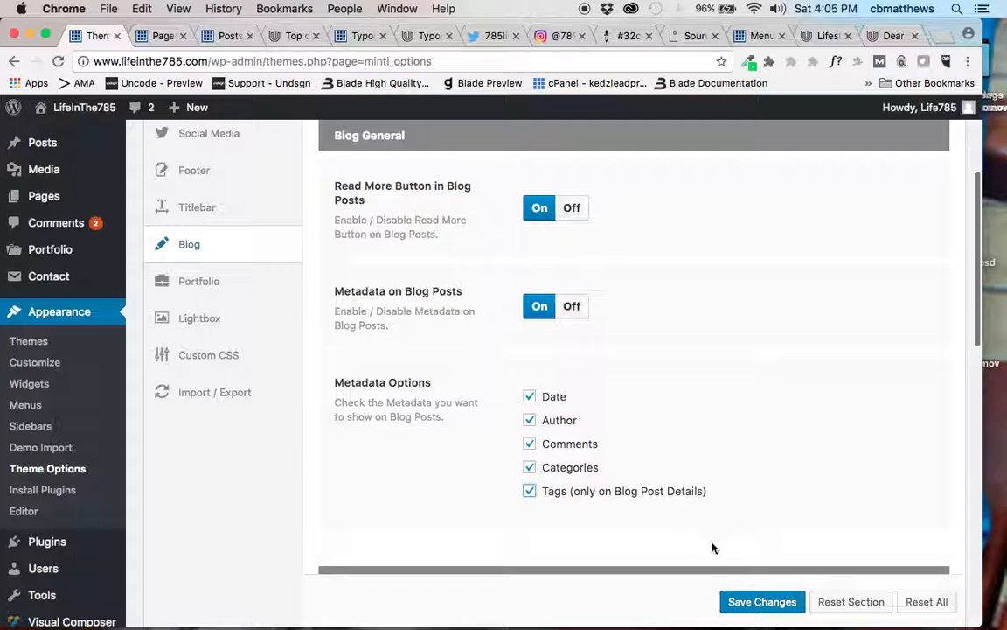
{"action": "left_click", "coordinate": [741, 605]}
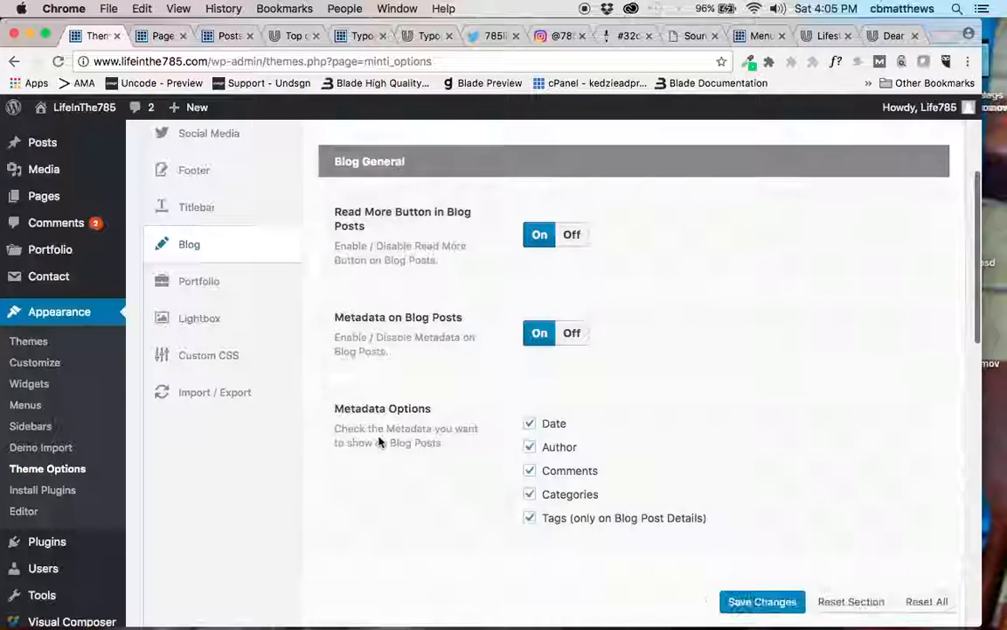
Review the Portfolio and Lightbox theme options, including portfolio slug, pagination, smartphone lightbox, animation speed and background opacity
{"action": "left_click", "coordinate": [213, 281]}
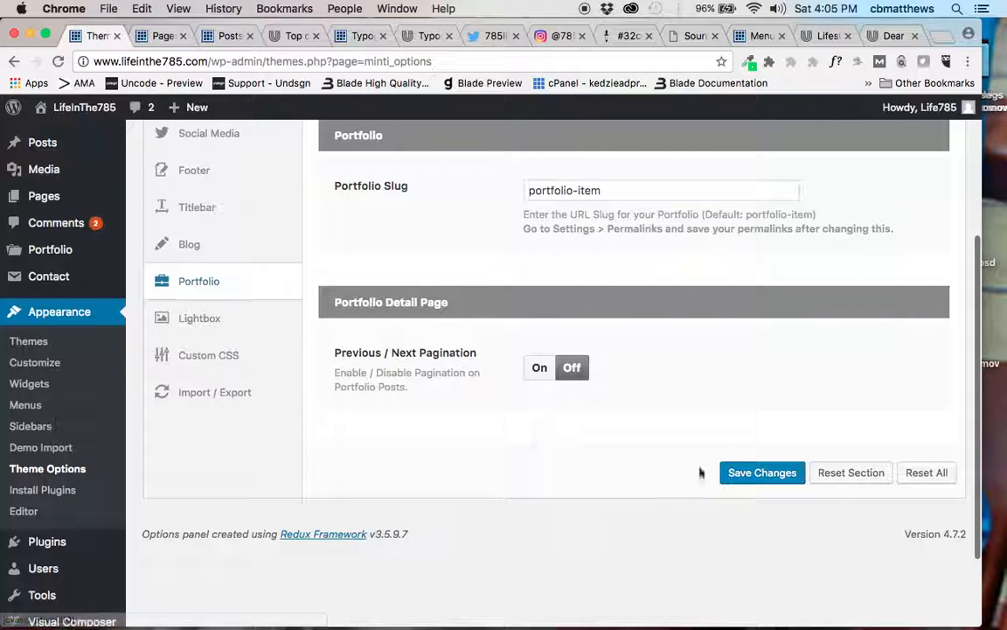
{"action": "left_click", "coordinate": [242, 328]}
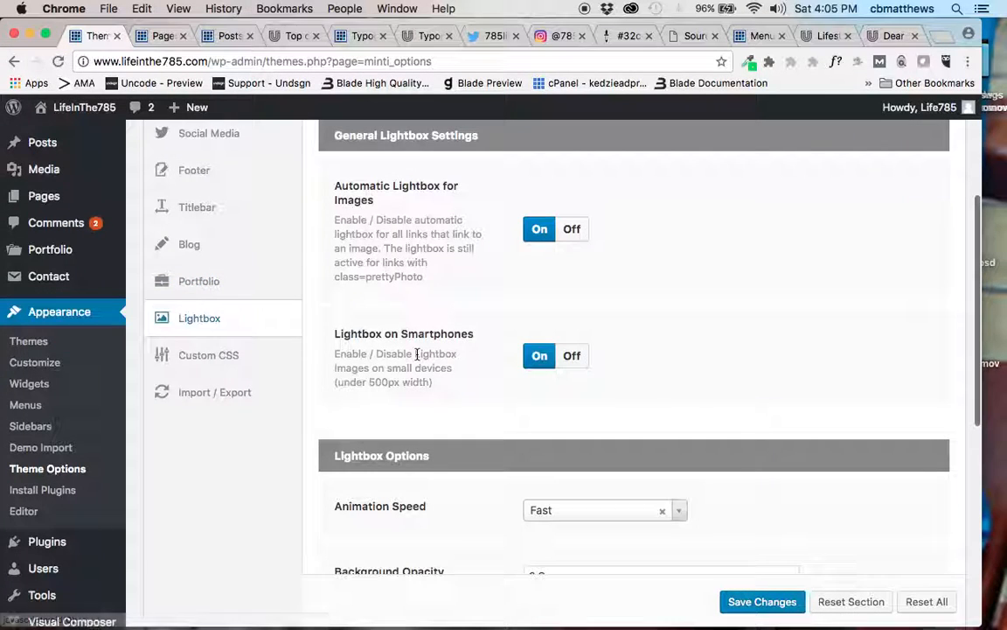
{"action": "scroll", "coordinate": [418, 355], "scroll_direction": "down", "scroll_amount": 5}
{"action": "scroll", "coordinate": [418, 354], "scroll_direction": "up", "scroll_amount": 5}
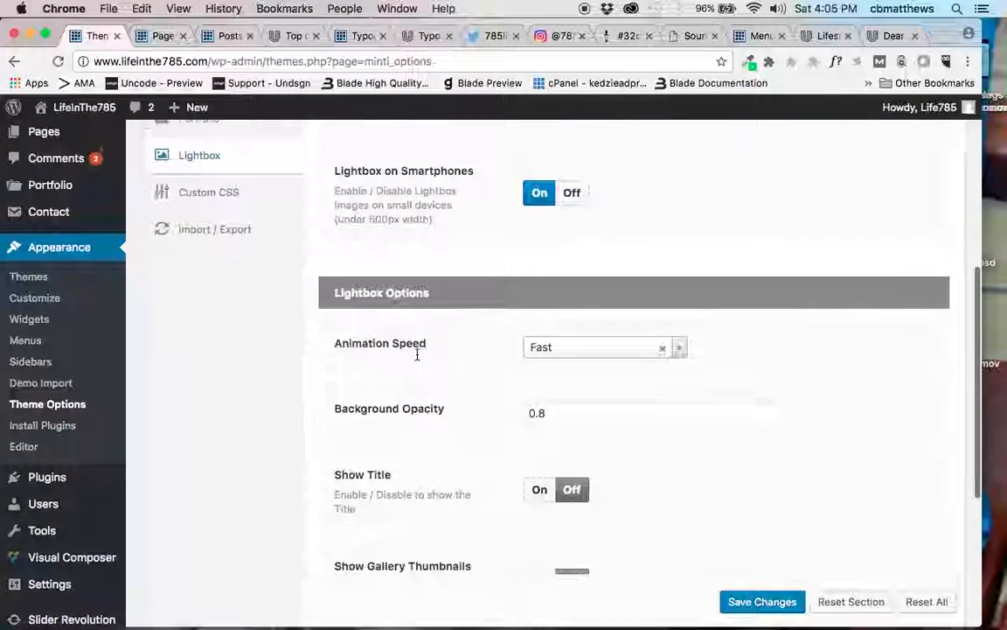
{"action": "scroll", "coordinate": [417, 354], "scroll_direction": "up", "scroll_amount": 1}
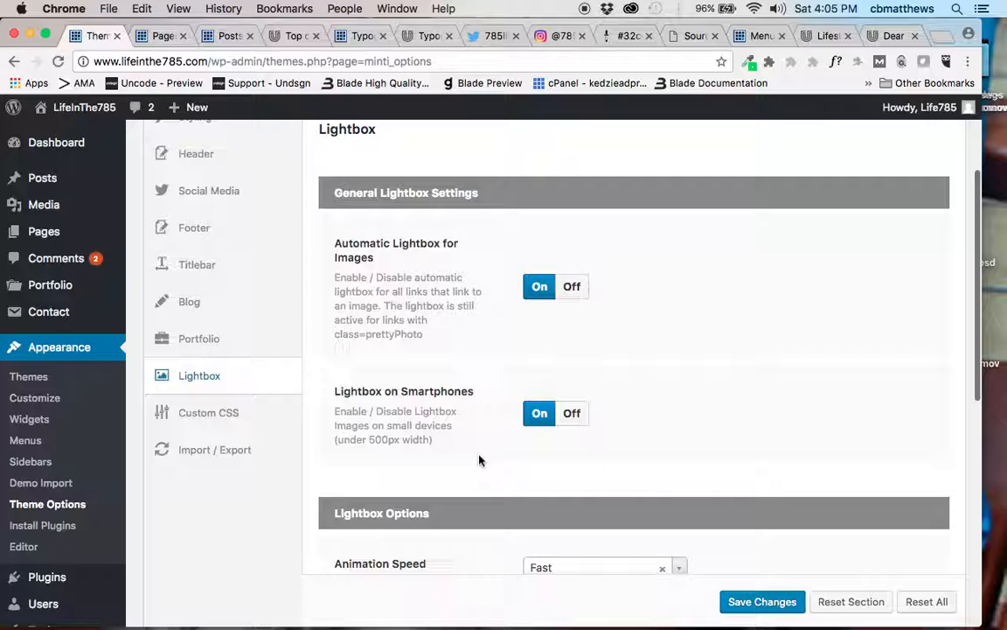
{"action": "scroll", "coordinate": [479, 460], "scroll_direction": "down", "scroll_amount": 3}
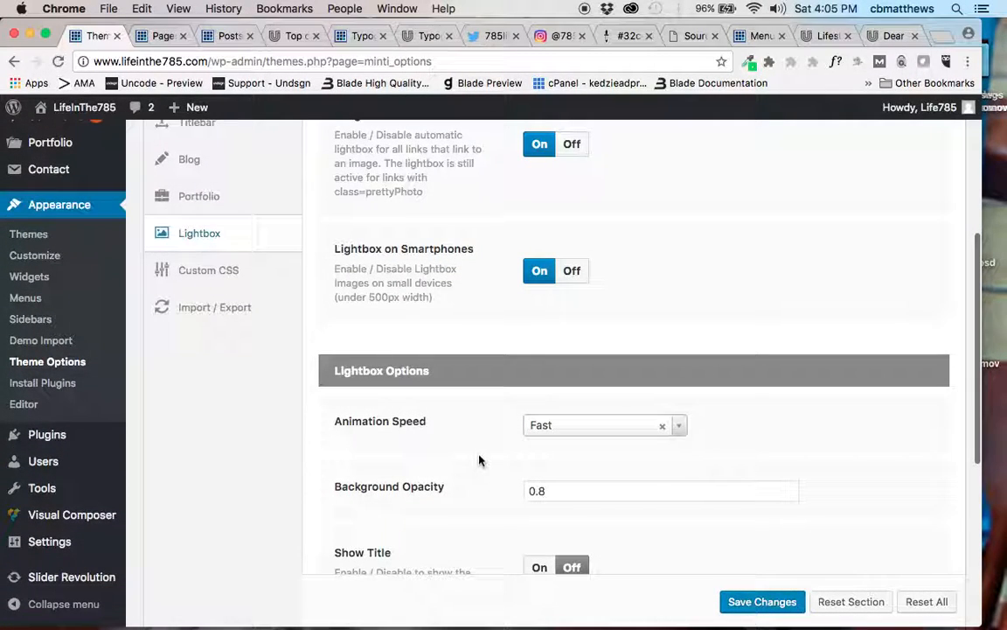
{"action": "scroll", "coordinate": [480, 460], "scroll_direction": "down", "scroll_amount": 3}
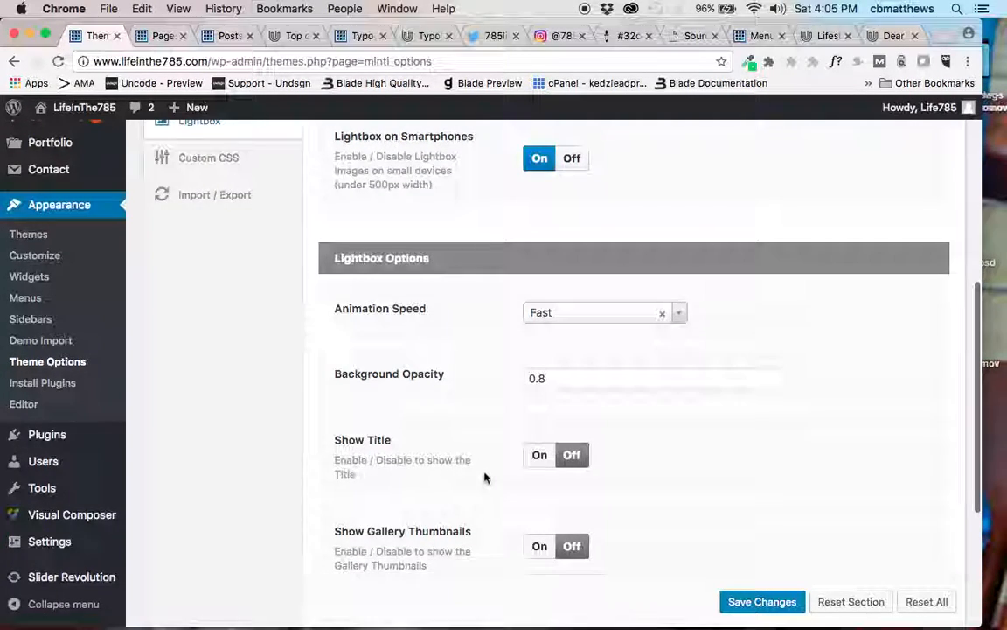
{"action": "scroll", "coordinate": [485, 478], "scroll_direction": "up", "scroll_amount": 5}
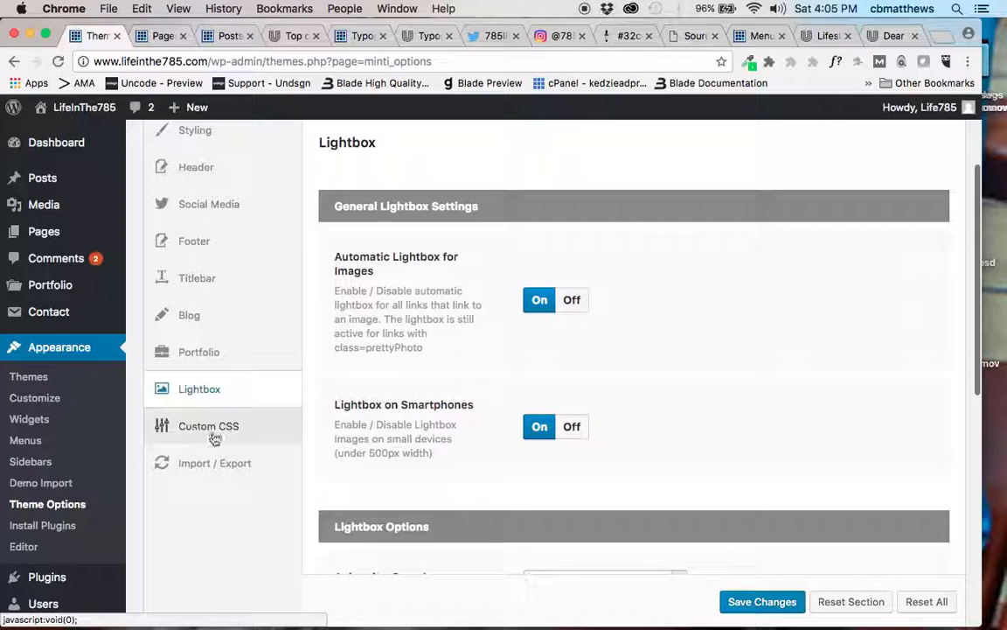
Look at the Custom CSS section of the theme options and save the changes
{"action": "left_click", "coordinate": [217, 434]}
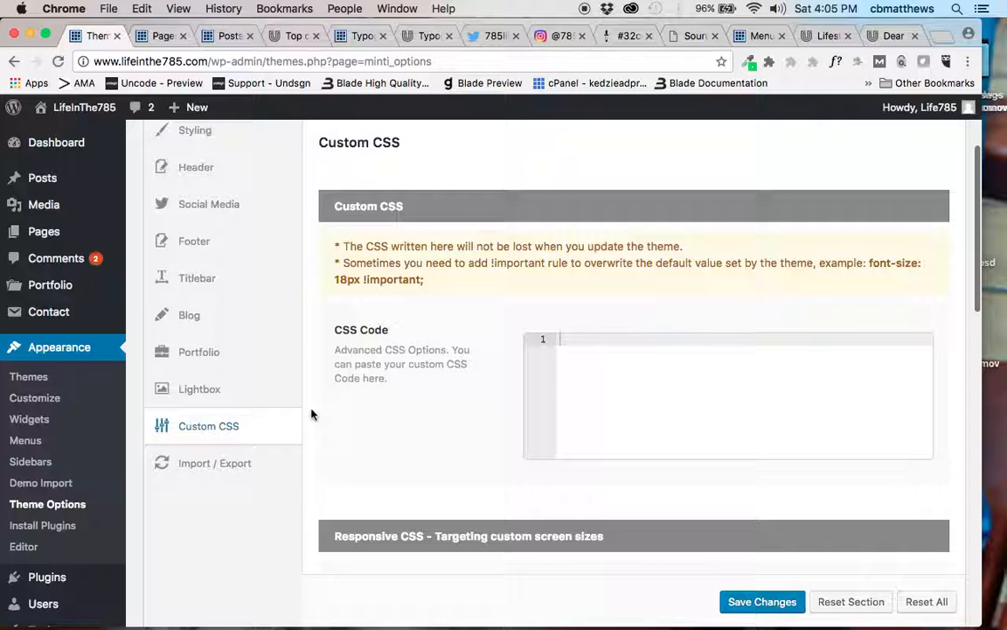
{"action": "scroll", "coordinate": [233, 303], "scroll_direction": "up", "scroll_amount": 3}
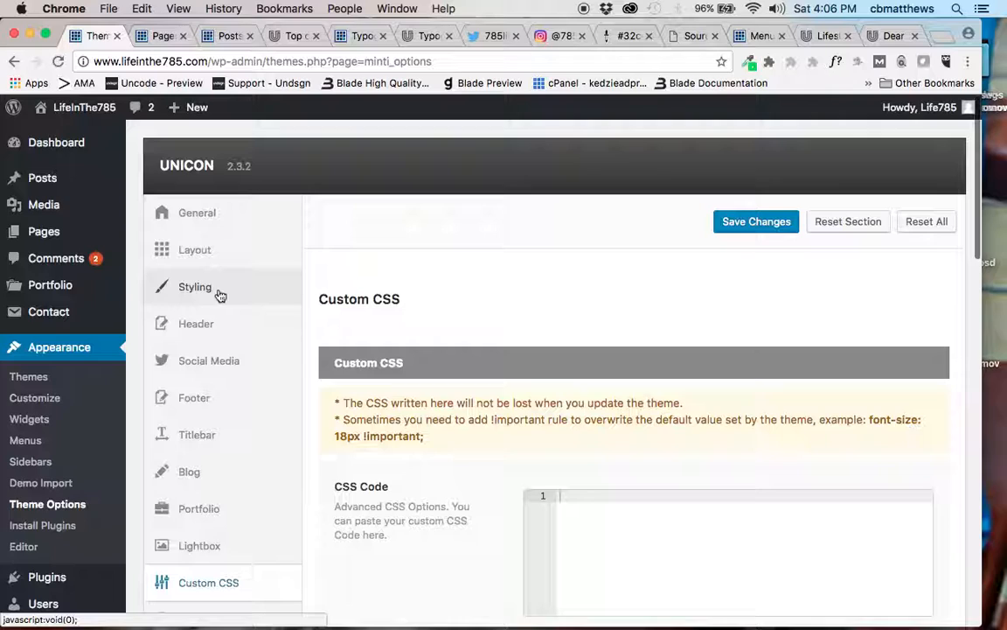
{"action": "left_click", "coordinate": [754, 223]}
{"action": "key", "text": "super+Tab"}
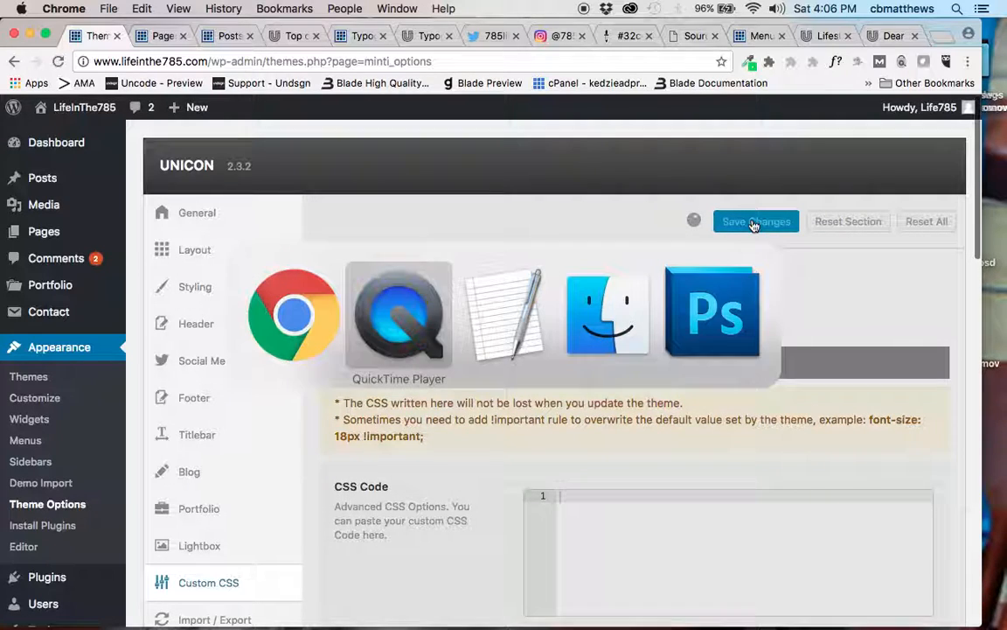